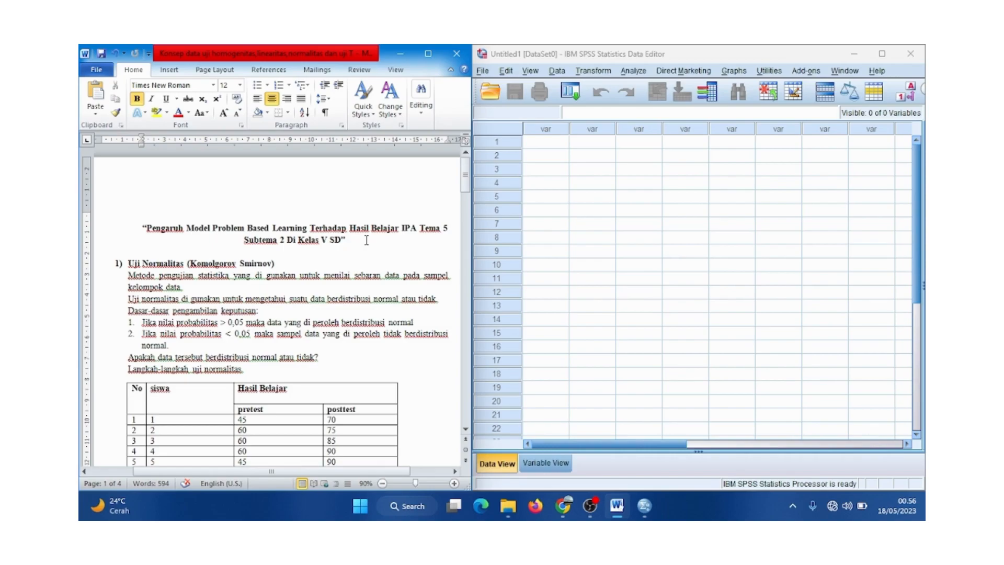
Step: Define a numeric variable named hasil with 0 decimals as the first variable in the SPSS dataset
left_click_drag(467, 182, 467, 196)
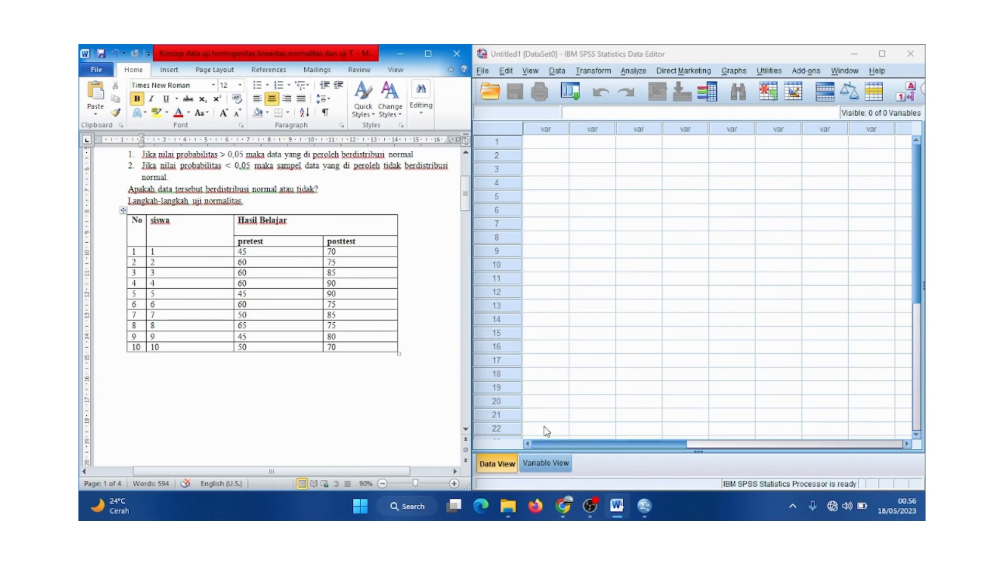
left_click(545, 467)
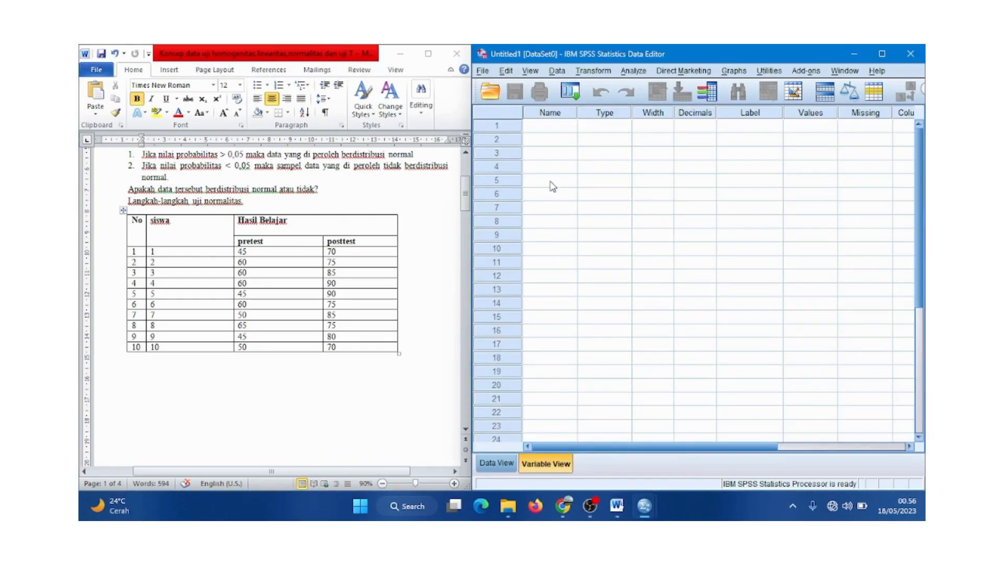
left_click(550, 127)
type("hasil")
left_click(614, 128)
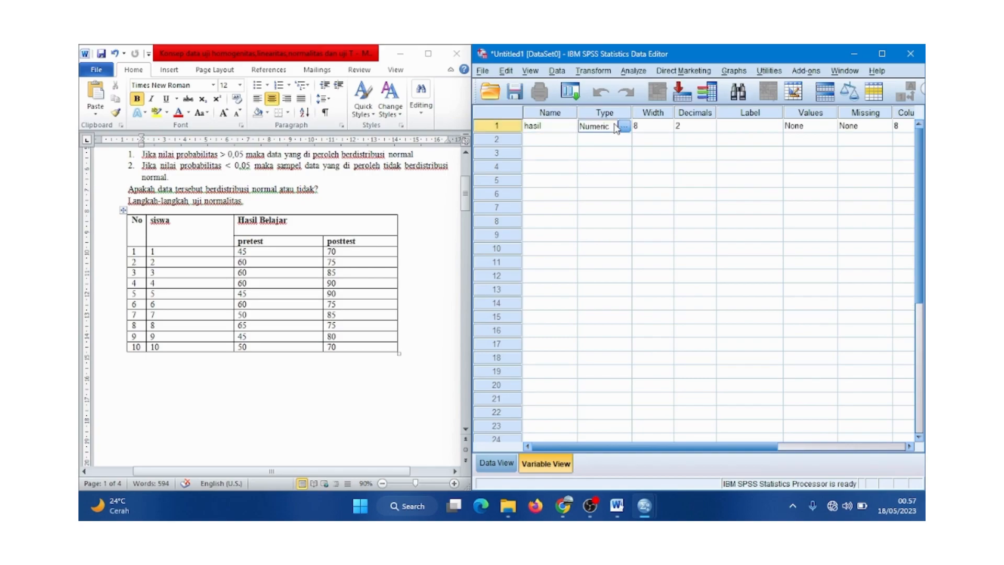
left_click(696, 125)
left_click(710, 129)
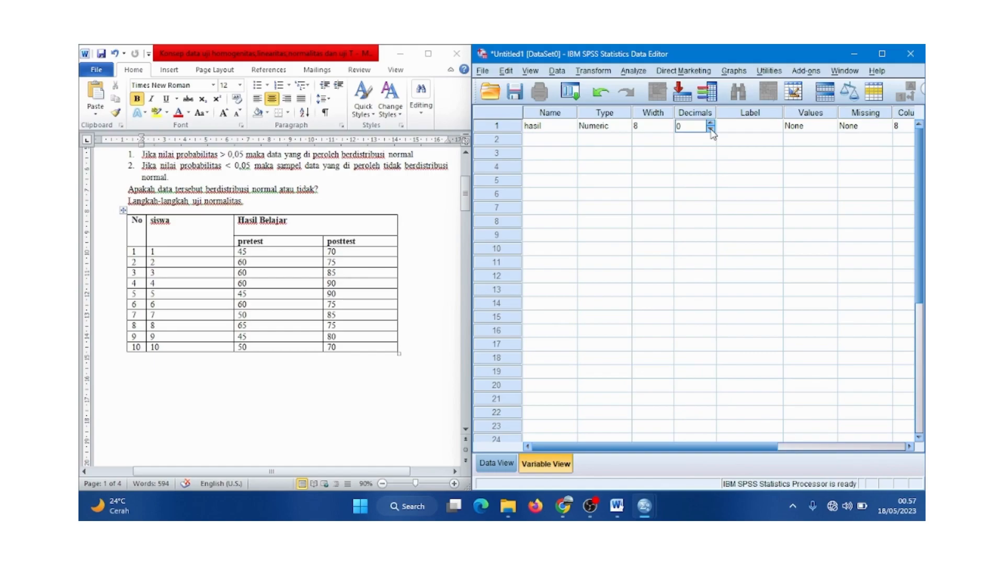
Step: Label the hasil variable hasil_belajar_siswa and set its measurement level to Scale
left_click(764, 128)
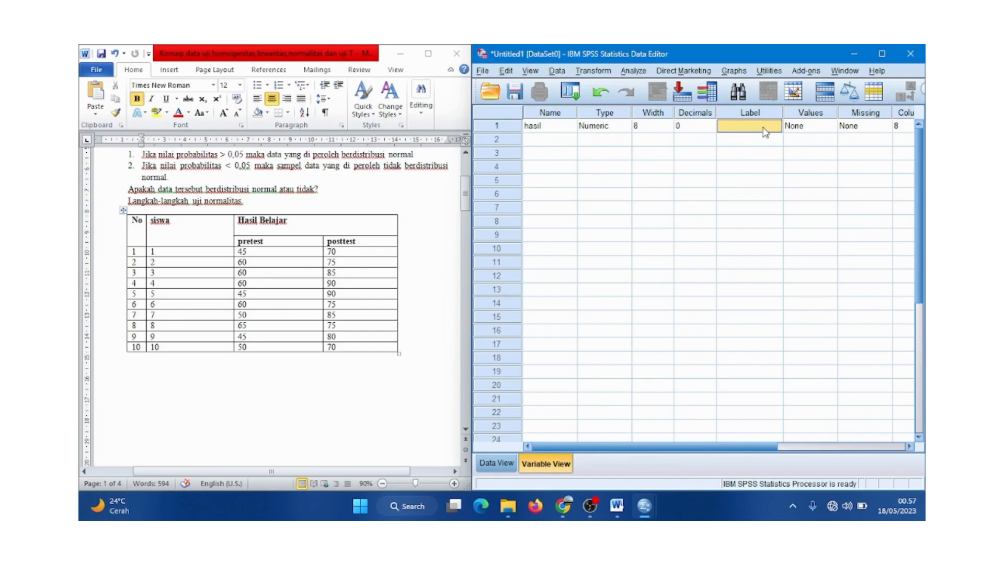
type("hasil_bel")
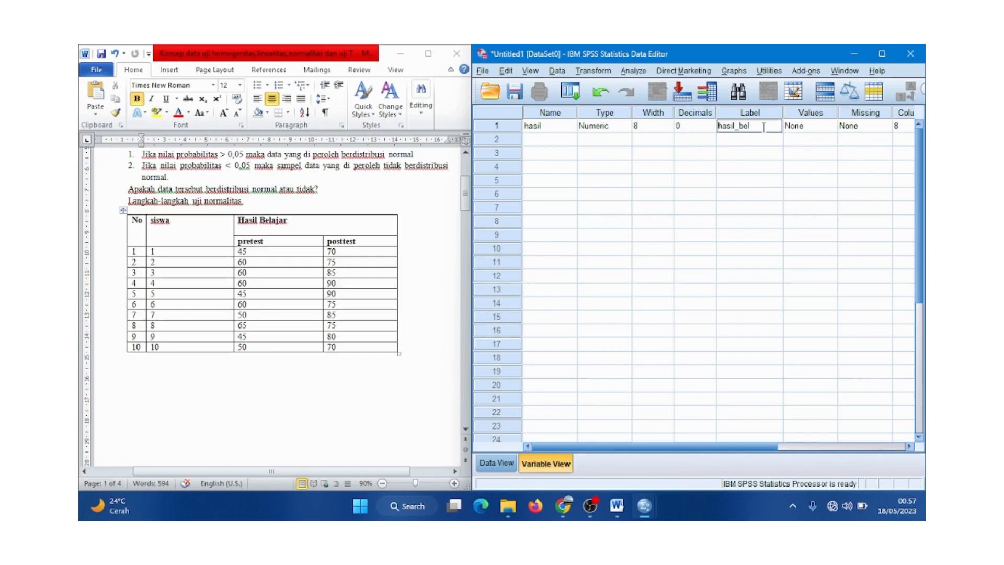
type("ajar_siswa")
left_click_drag(709, 448, 784, 455)
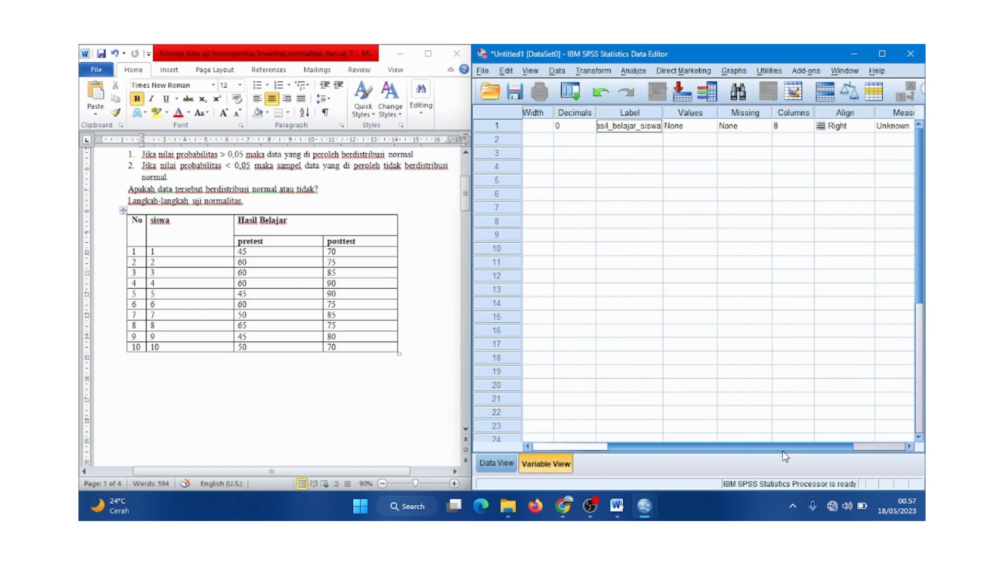
left_click(887, 129)
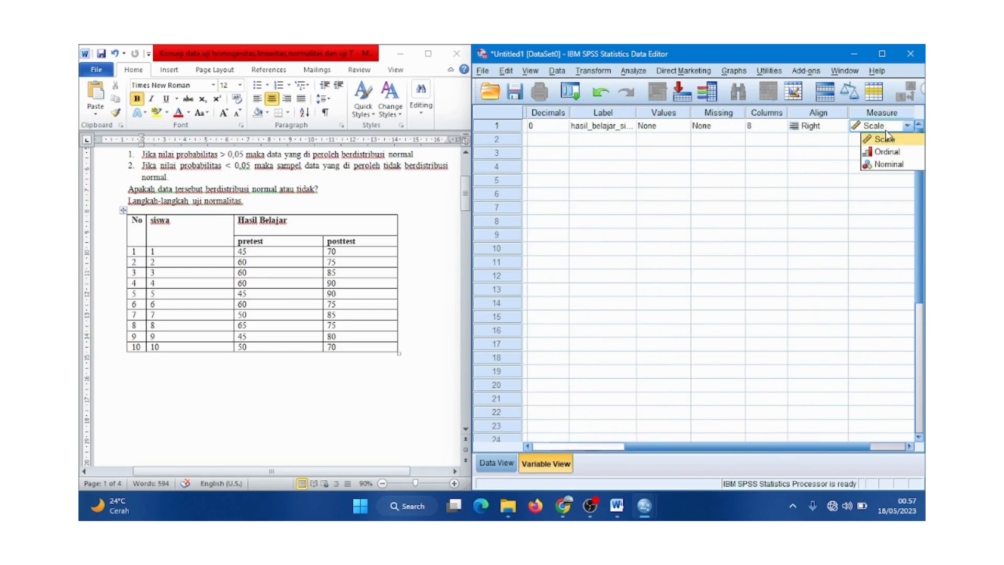
left_click(886, 138)
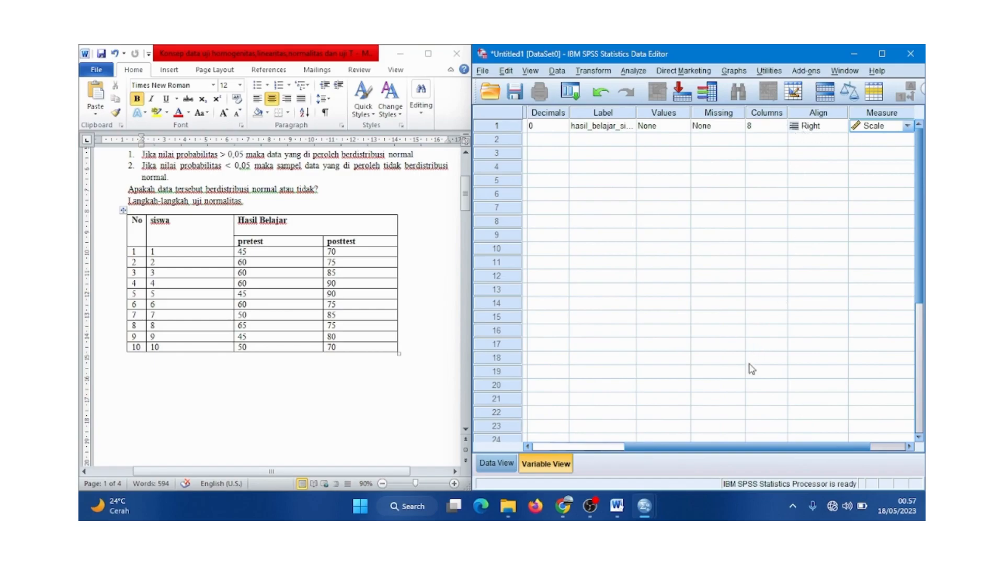
Step: Add a second numeric variable named kelas and give it the label kelas
left_click_drag(747, 448, 615, 449)
left_click(552, 139)
type("kelas")
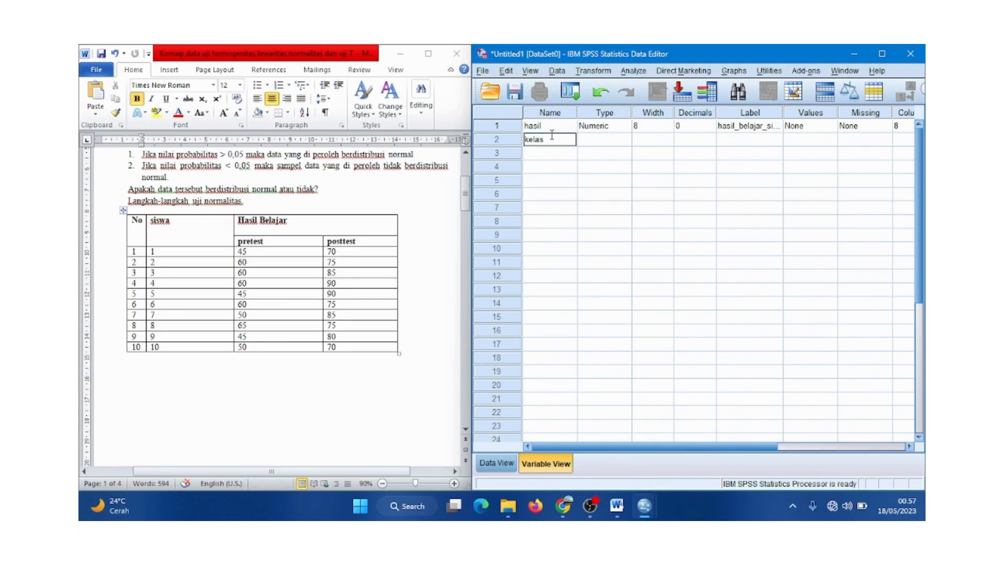
left_click(606, 140)
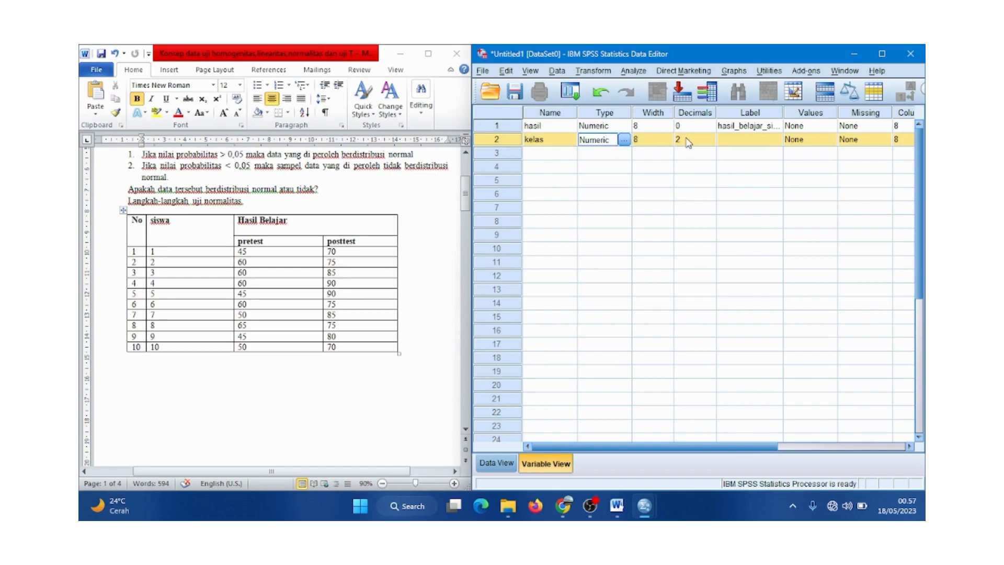
left_click(757, 144)
type("kelas")
left_click(812, 142)
left_click(830, 140)
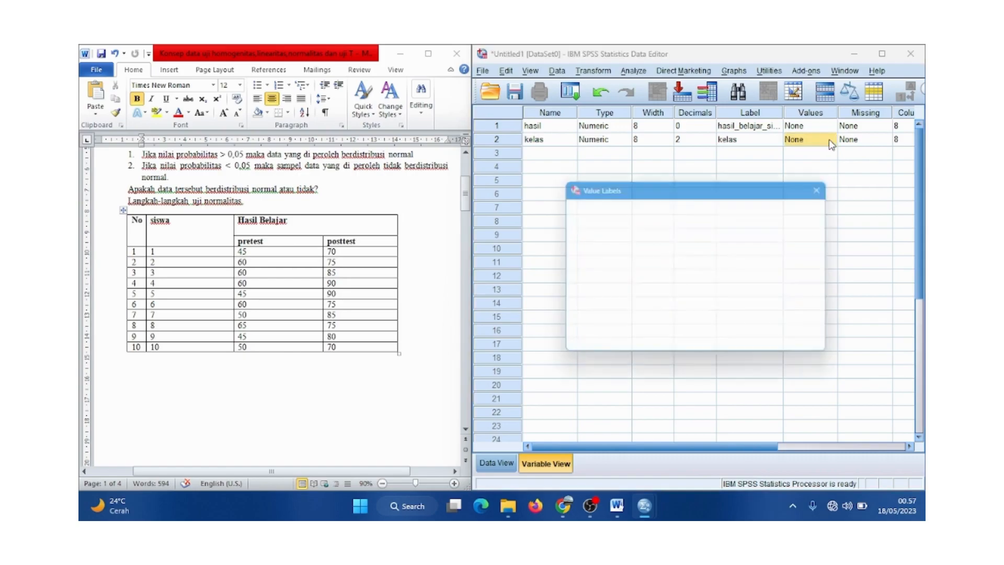
type("1")
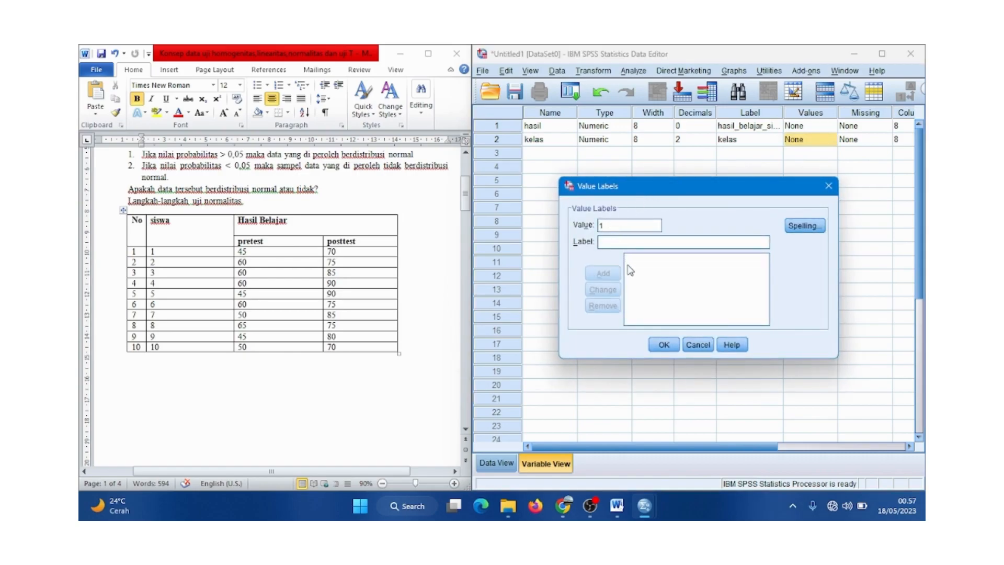
left_click(615, 243)
type("pr")
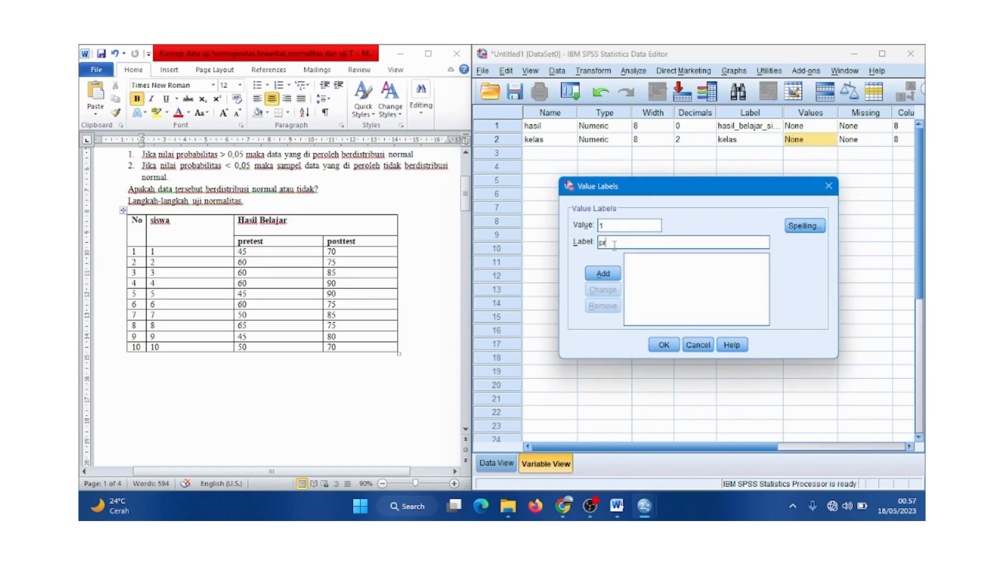
type("etest kelas eksperimen")
left_click(604, 272)
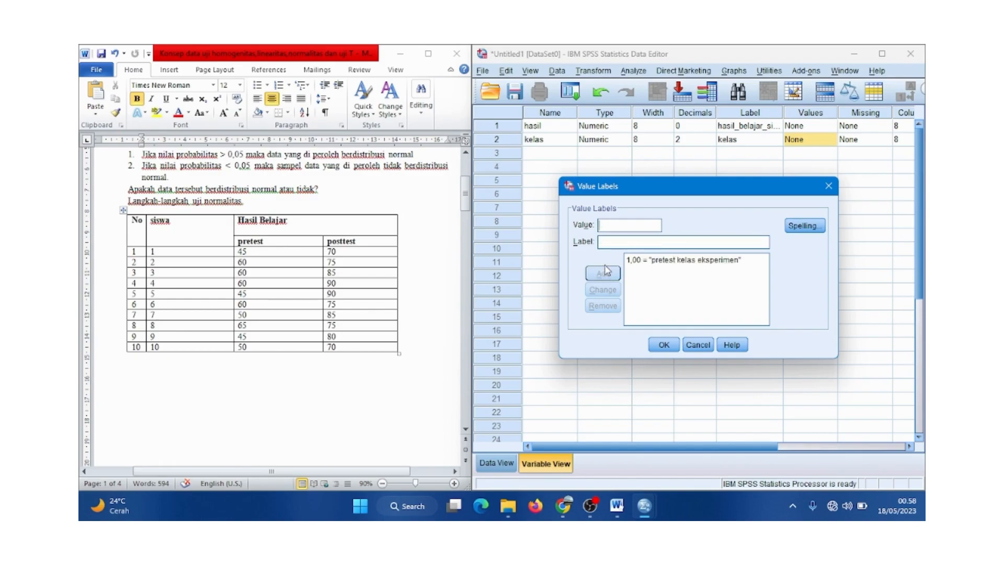
type("2")
left_click(639, 265)
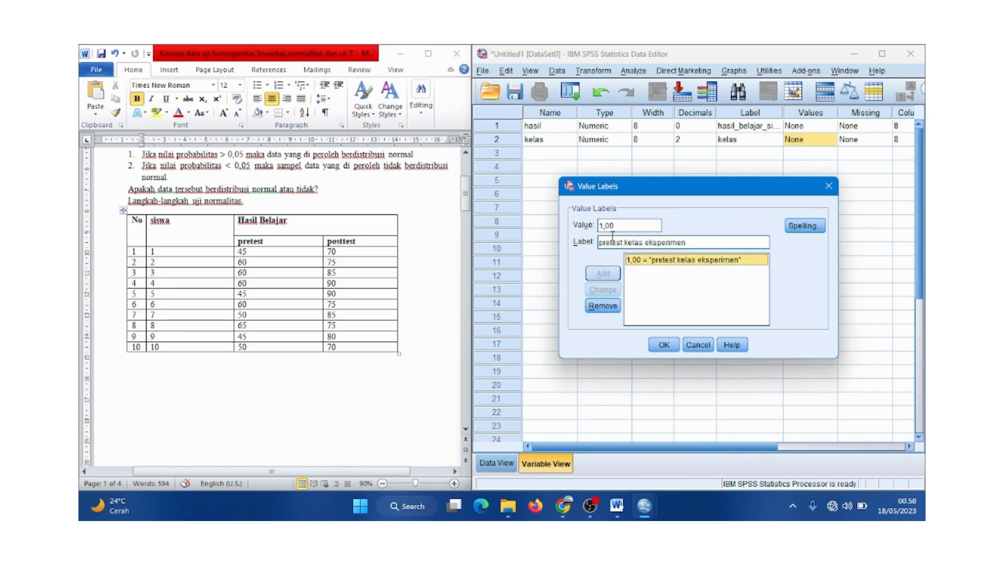
left_click(617, 226)
key("BackSpace")
key("BackSpace")
key("BackSpace")
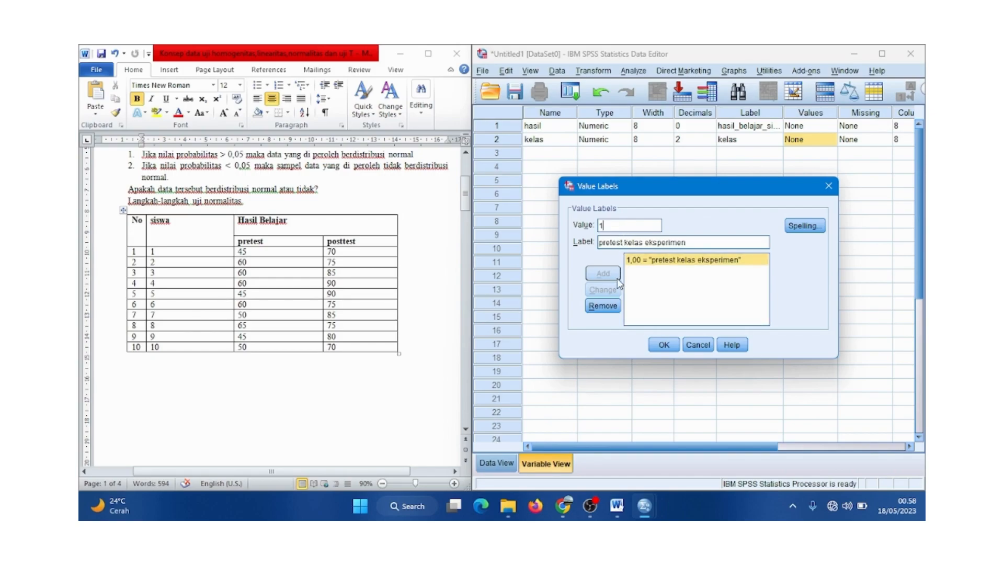
left_click(647, 260)
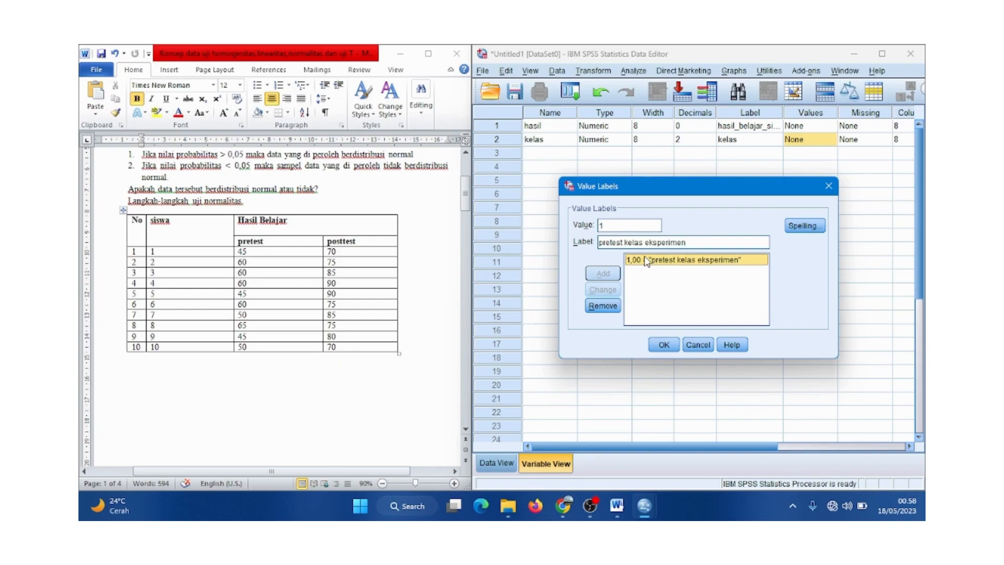
left_click(605, 306)
left_click(615, 223)
type("1")
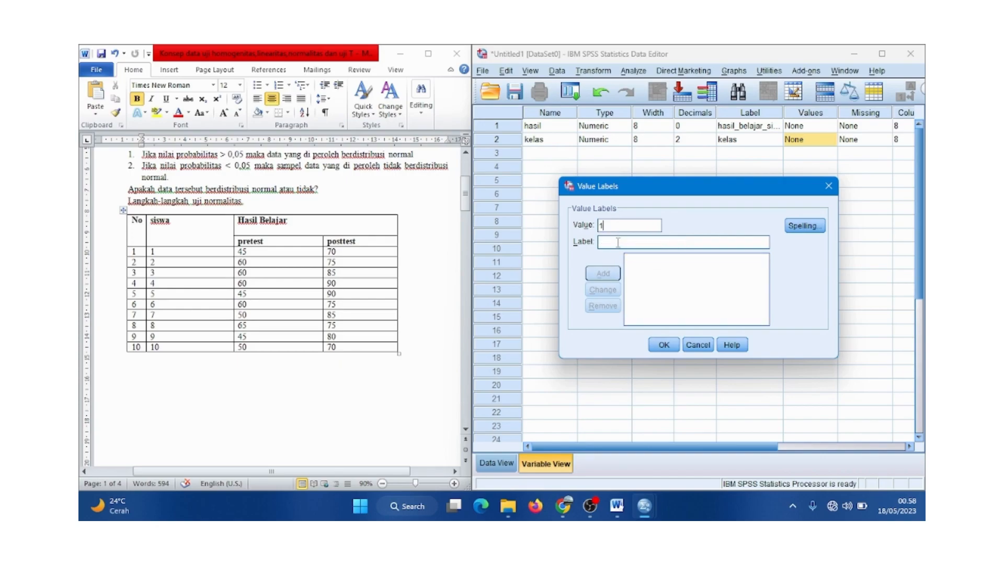
type("prete")
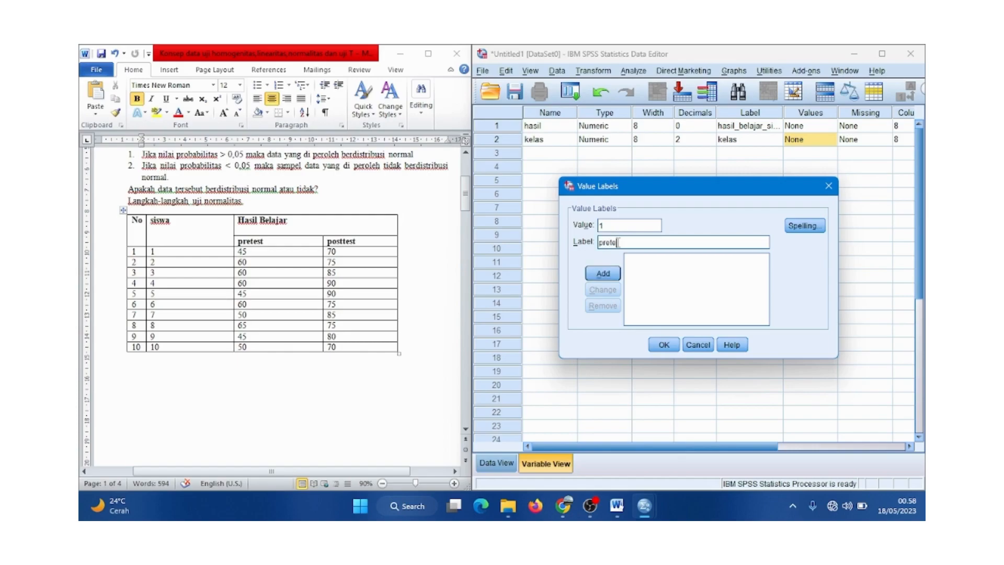
type("st kelas ep")
key("BackSpace")
type("ksperimen")
left_click(603, 273)
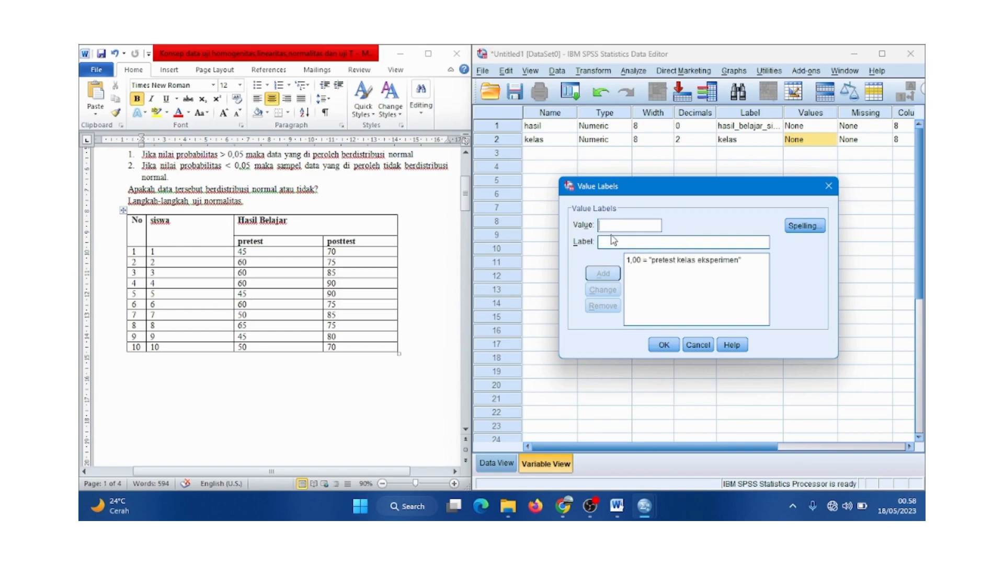
left_click(648, 259)
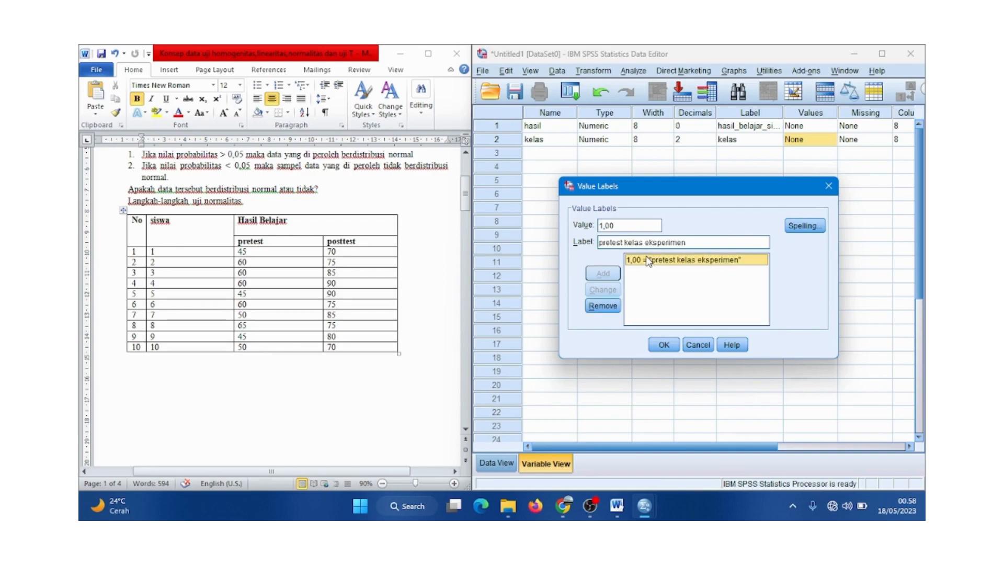
left_click(603, 306)
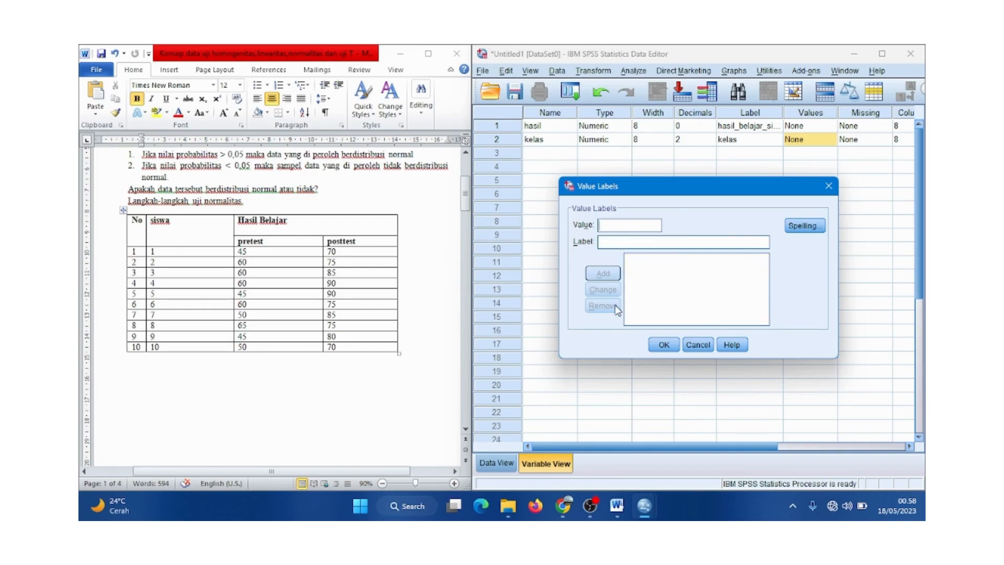
left_click(828, 186)
Step: Set the kelas variable to 0 decimals and add the value label 1 = "pretest kelas eksperimen"
left_click(688, 140)
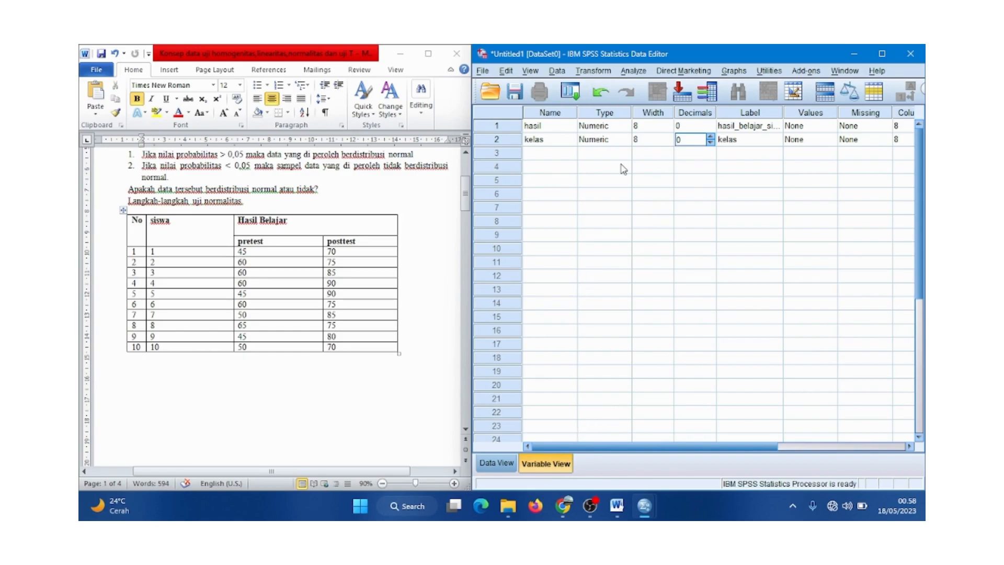
left_click(804, 140)
left_click(829, 139)
type("1")
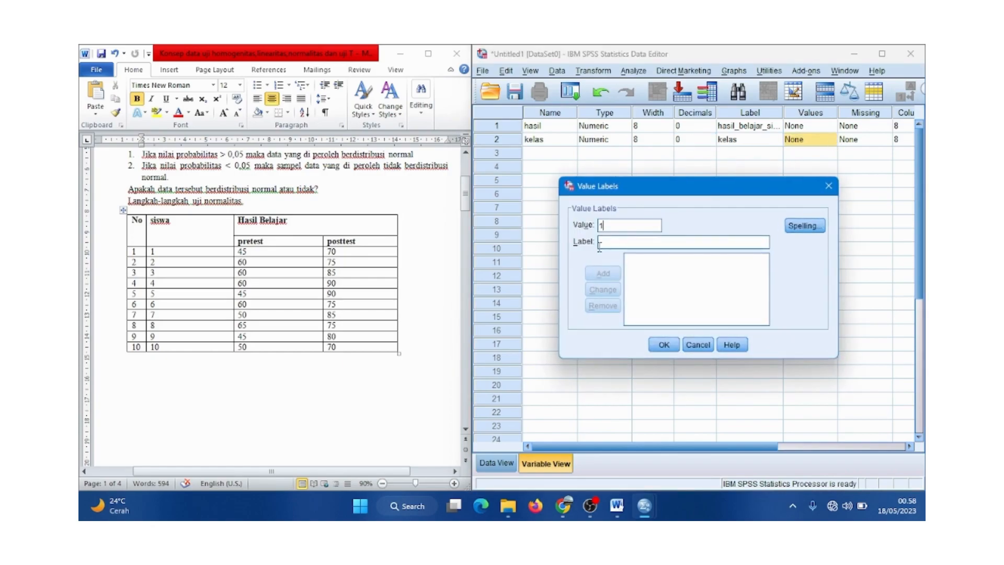
left_click(602, 242)
type("pretest kelas e")
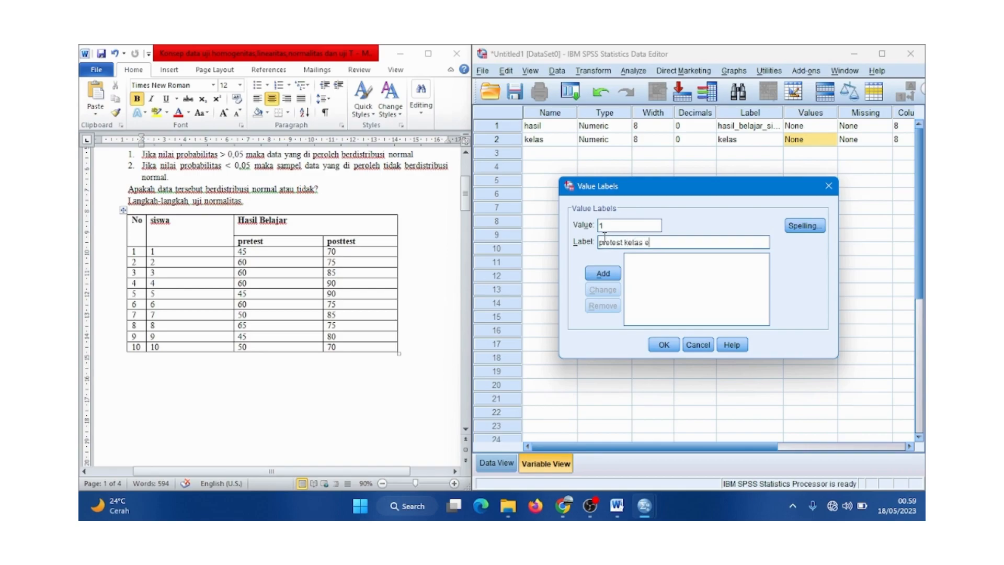
type("ksperimen")
left_click(601, 272)
Step: Add the value label 2 = "posttest kelas eksperimen" for kelas and apply the value labels
left_click(618, 228)
type("2")
left_click(620, 242)
type("po")
type("ste")
type("test")
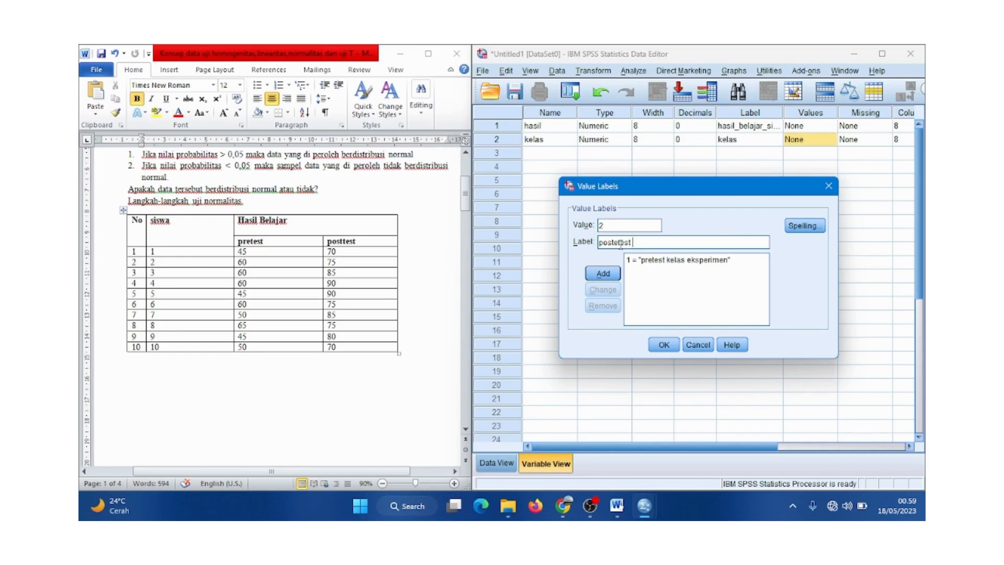
key("BackSpace")
key("BackSpace")
type("eksperimen")
left_click(603, 273)
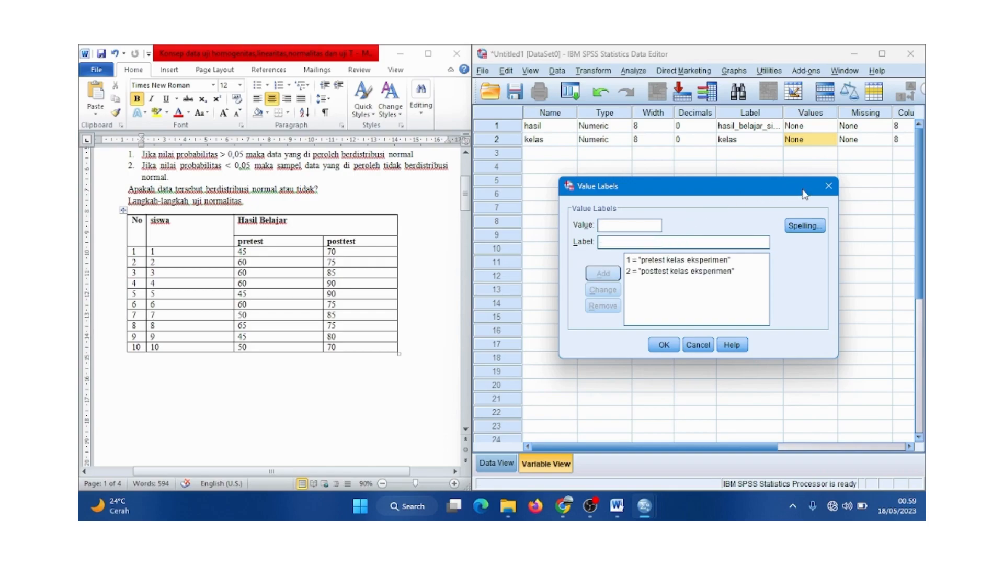
left_click(664, 345)
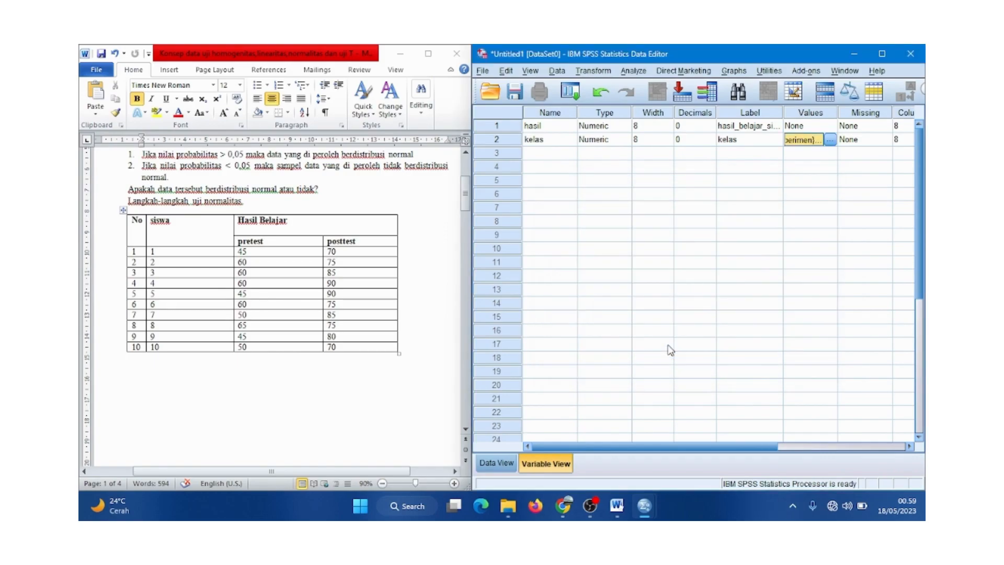
Step: Set the measurement level of the kelas variable to Nominal
left_click_drag(655, 444, 792, 441)
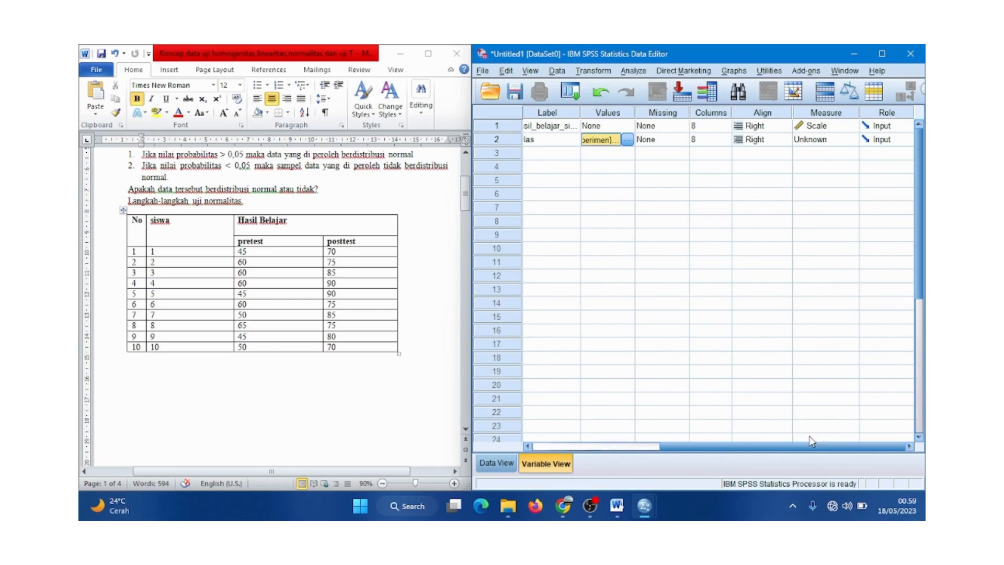
left_click(828, 141)
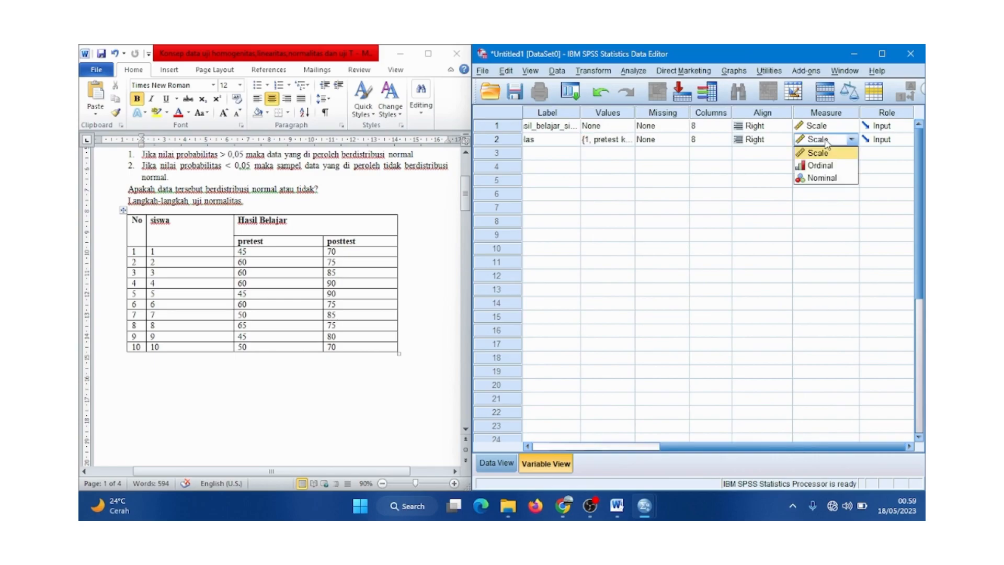
left_click(831, 179)
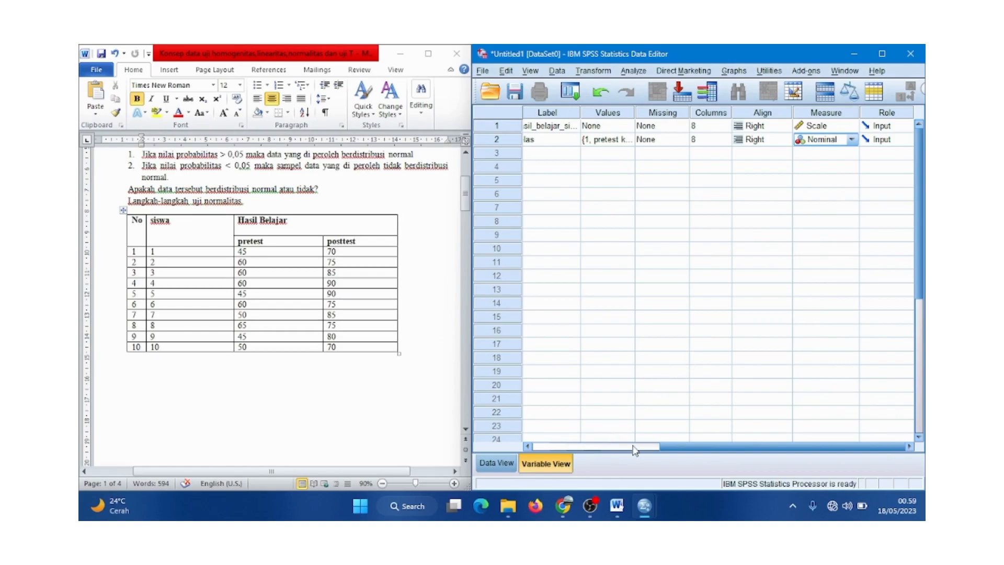
left_click_drag(672, 446, 527, 451)
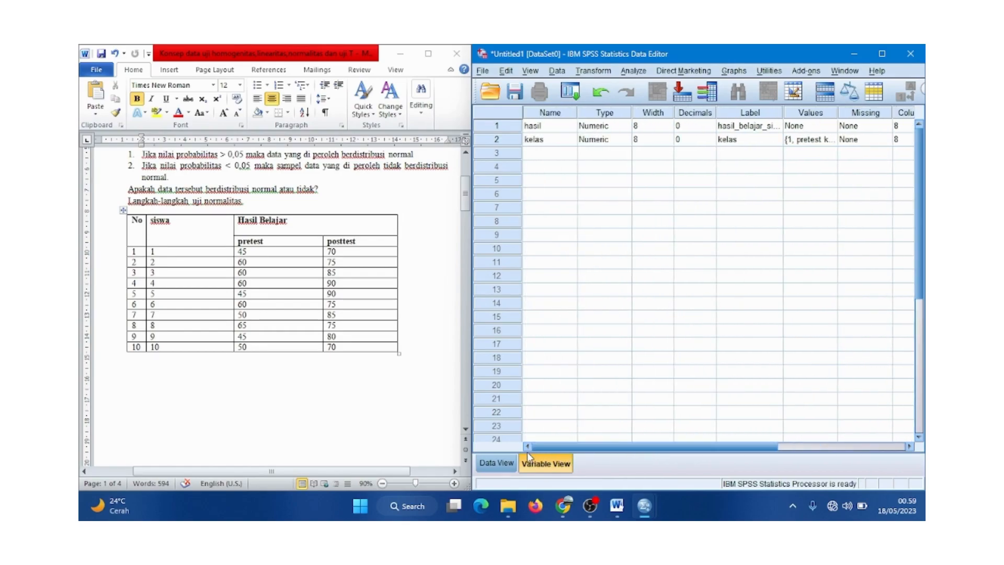
Step: Copy the ten pretest scores from the Word table into the hasil column of the data sheet, starting at row 1
left_click(494, 463)
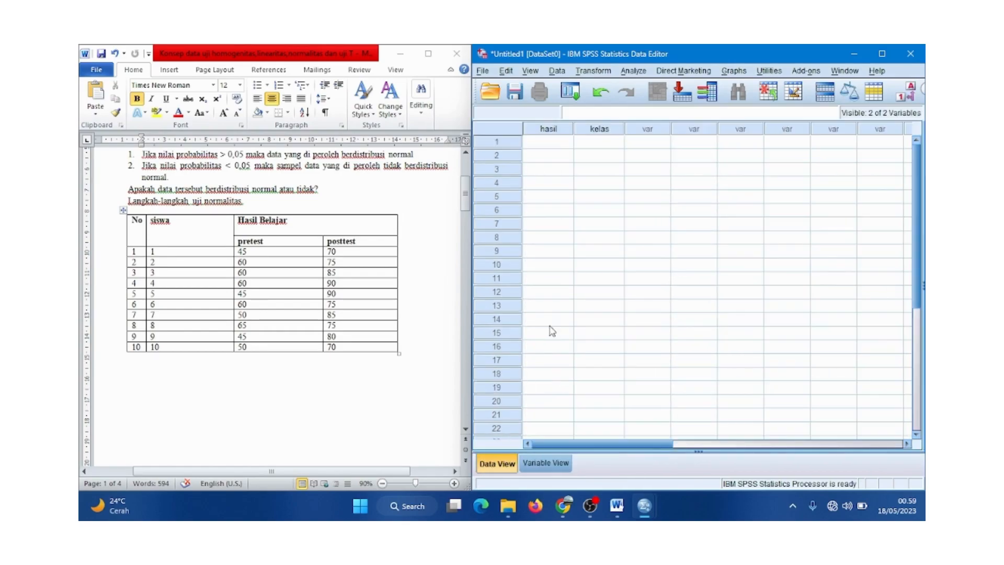
left_click(561, 143)
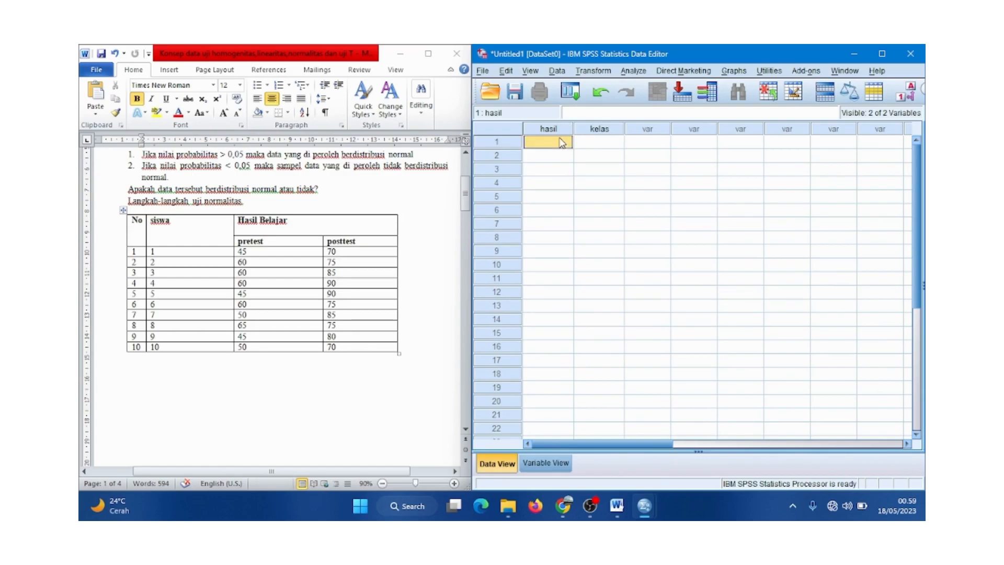
double_click(242, 252)
left_click(242, 251)
left_click(235, 253)
left_click(242, 253)
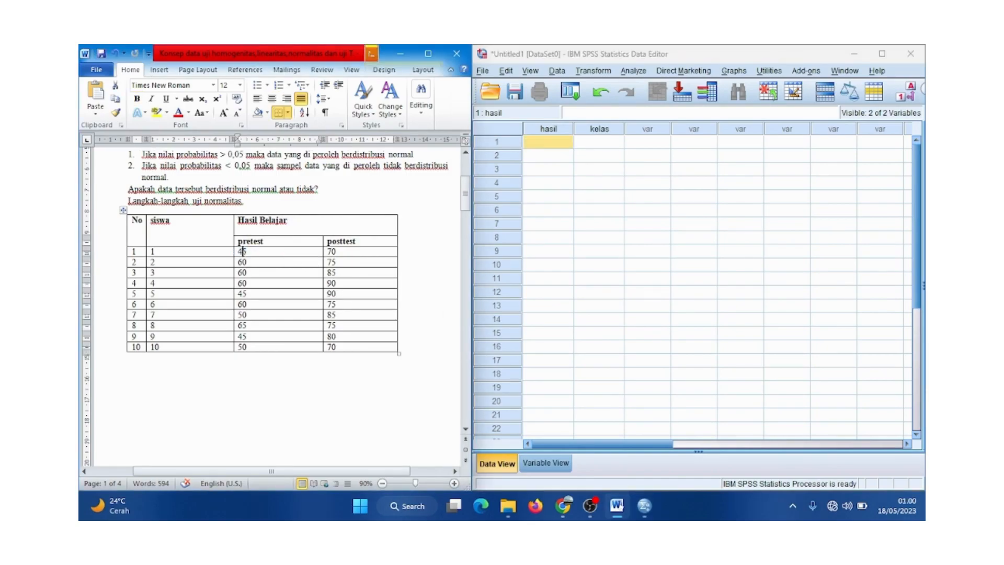
left_click_drag(240, 251, 273, 346)
key("ctrl+c")
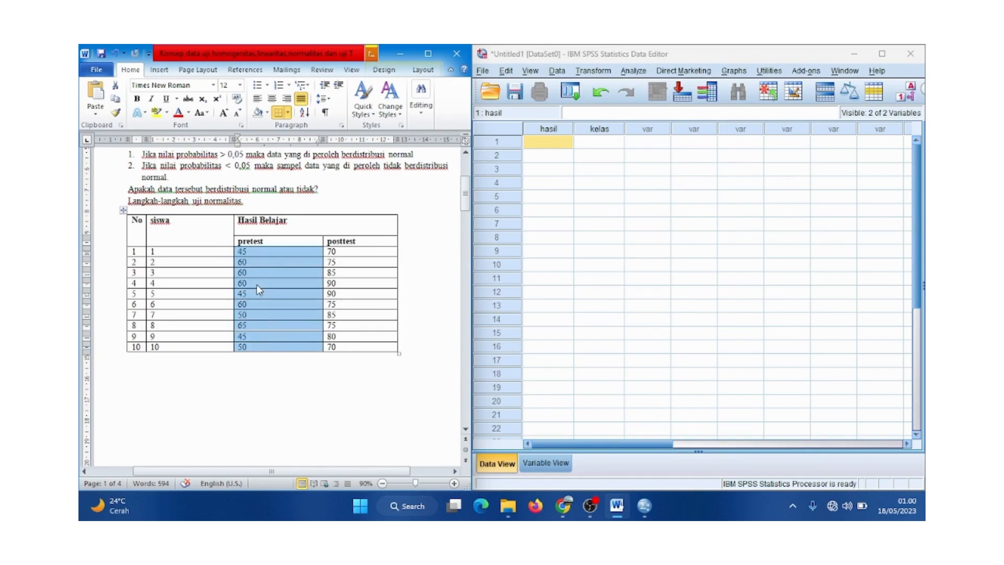
left_click(558, 146)
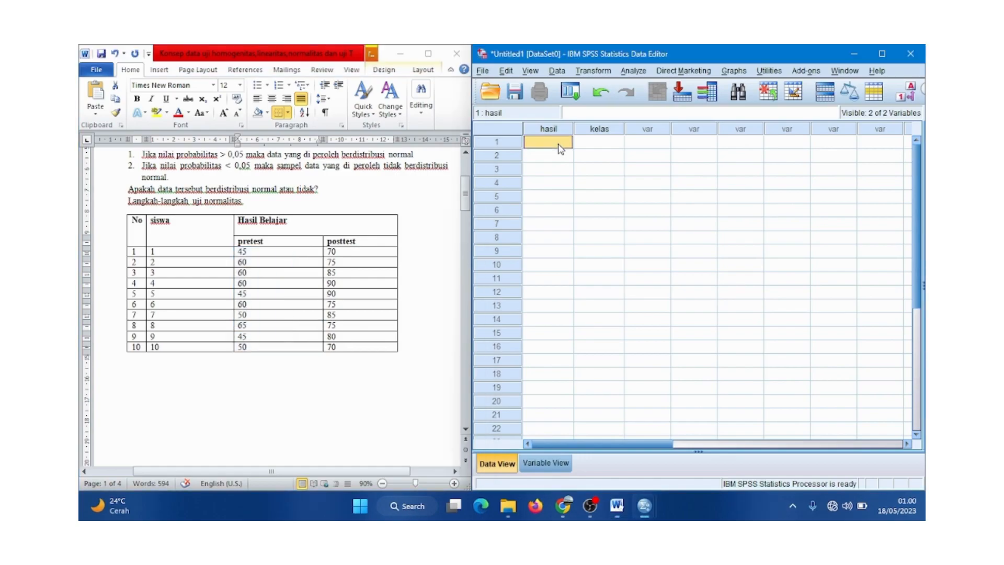
key("ctrl+v")
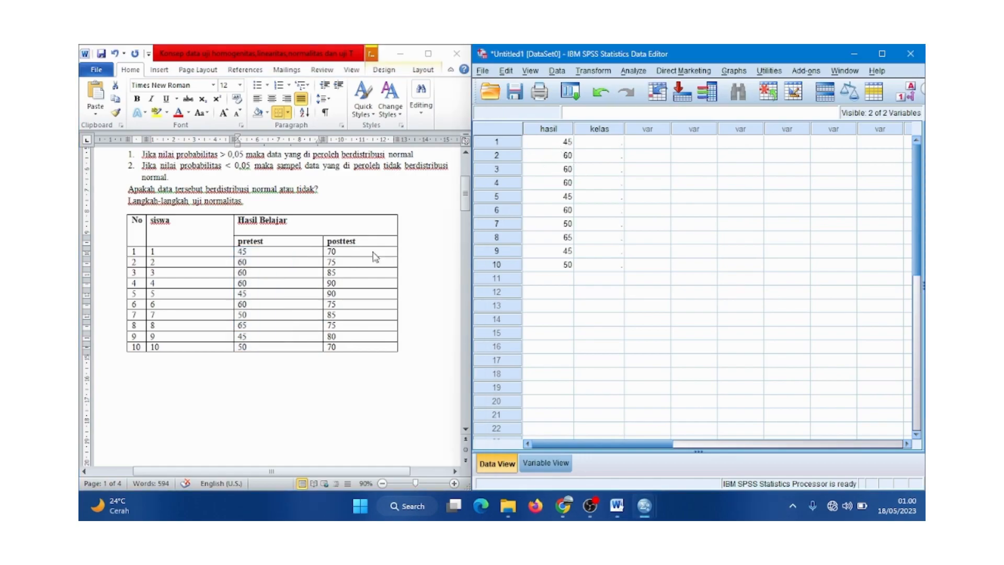
Step: Copy the ten posttest scores from the Word table into the hasil column, starting at row 11
left_click(558, 278)
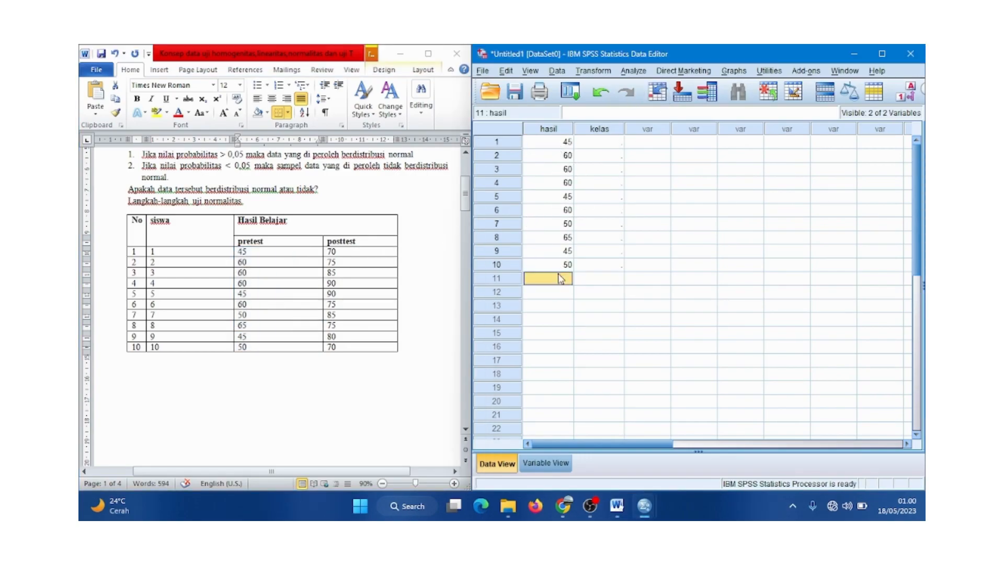
left_click(332, 253)
left_click(332, 252)
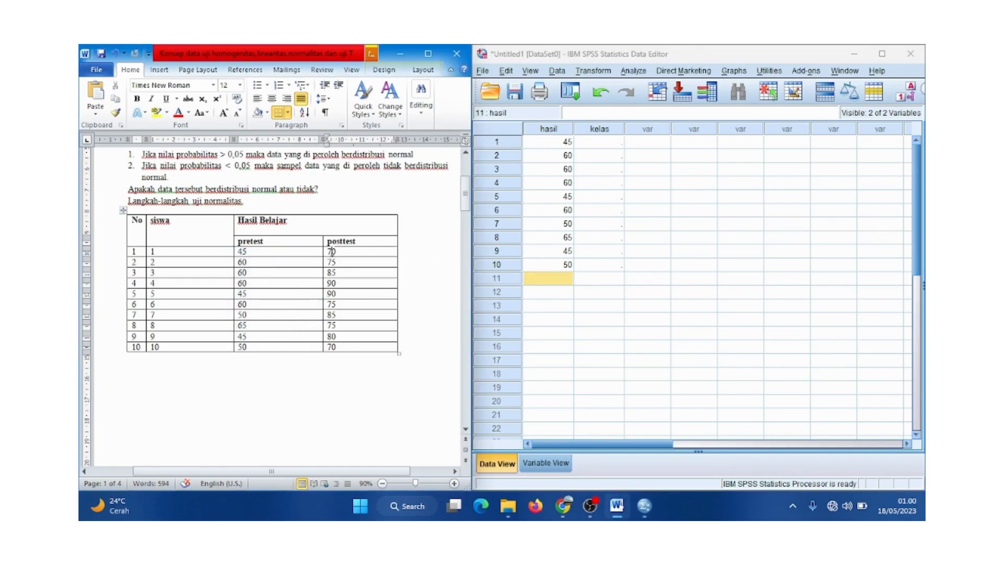
left_click_drag(328, 251, 350, 346)
key("ctrl+c")
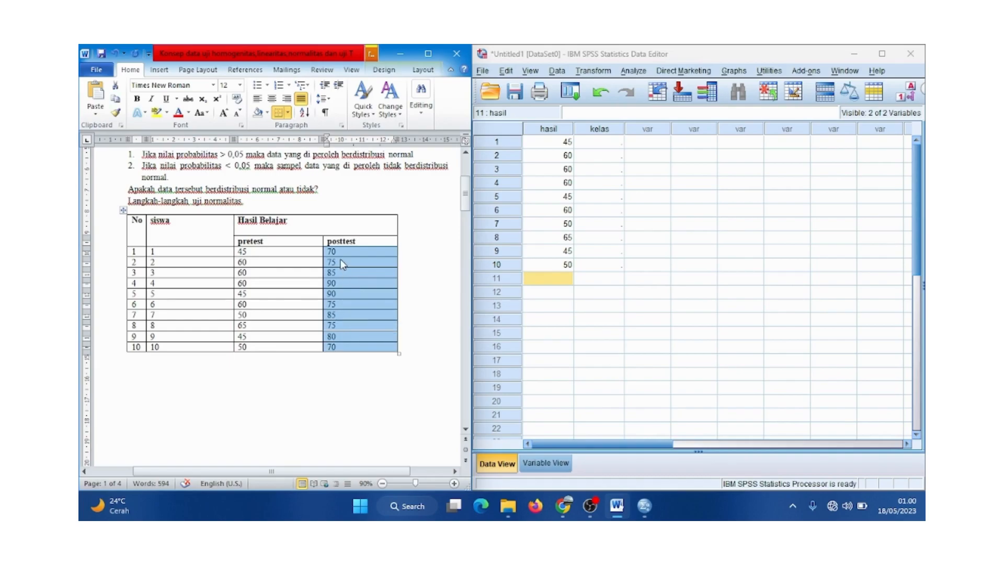
left_click(556, 281)
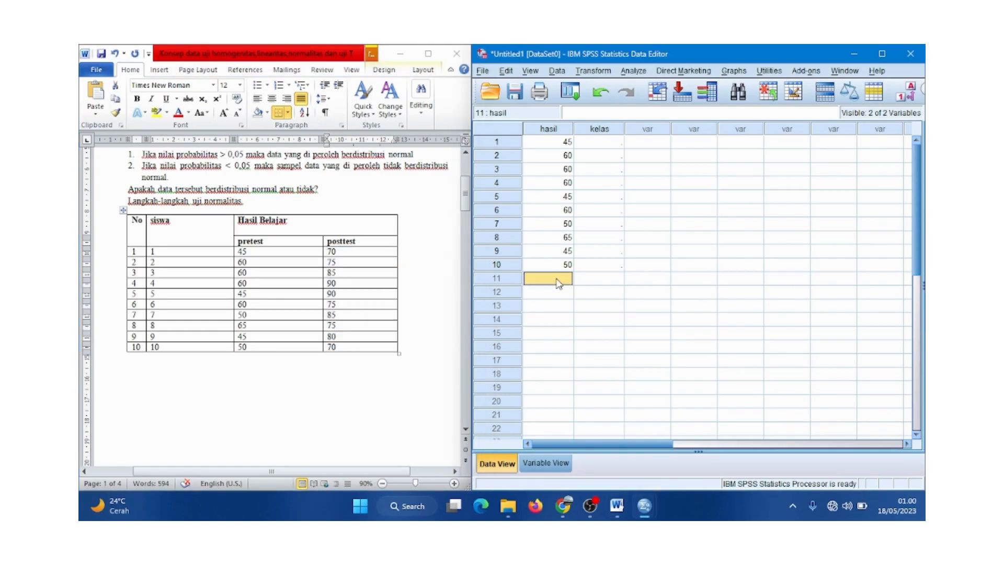
key("ctrl+v")
Step: Enter the group code 1 in the kelas column for rows 1 to 10
left_click(618, 142)
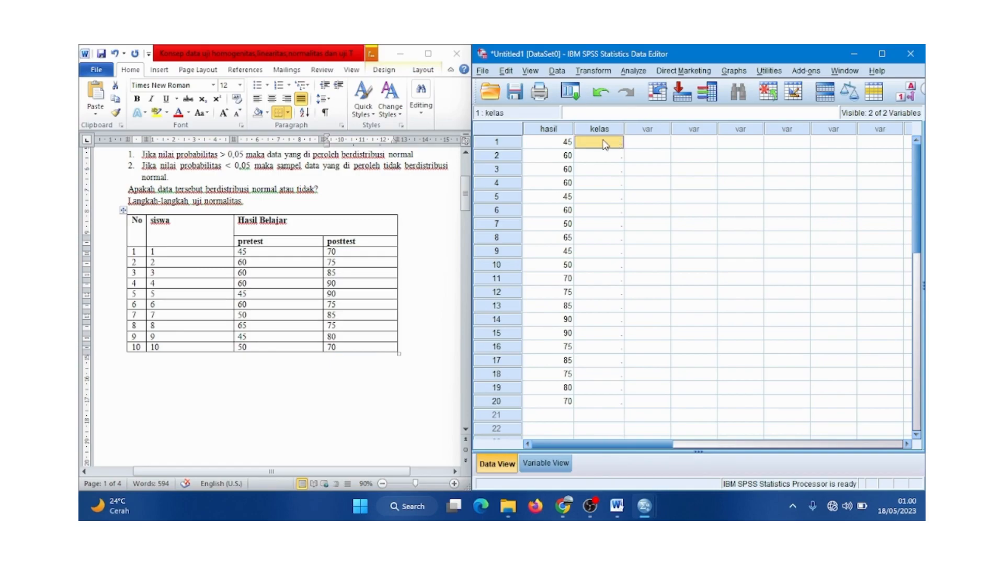
type("1")
key("Return")
type("1")
key("Return")
type("1")
key("Return")
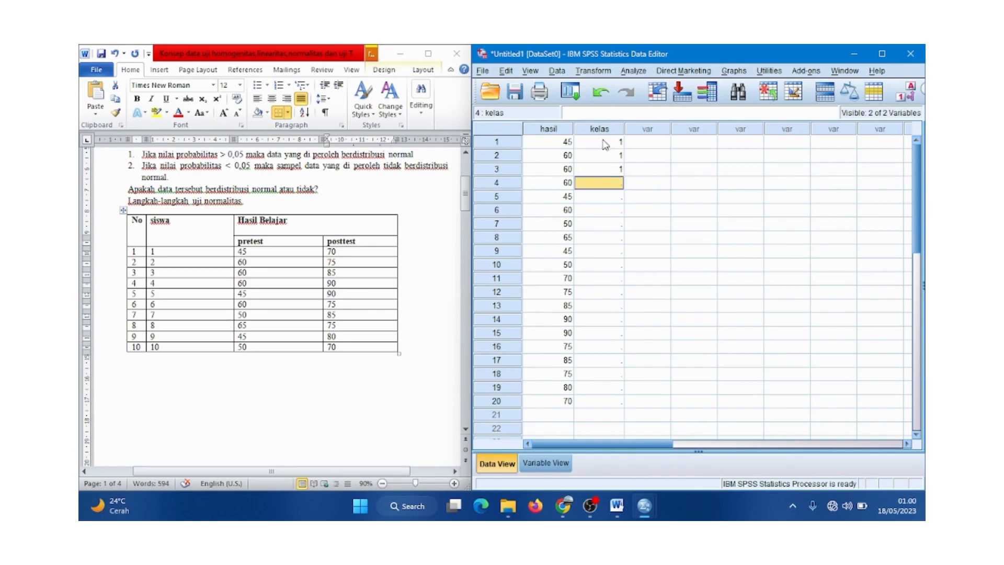
type("1")
key("Return")
type("1")
key("Return")
type("1")
key("Return")
type("1")
key("Return")
type("1")
key("Return")
type("1")
key("Return")
type("1")
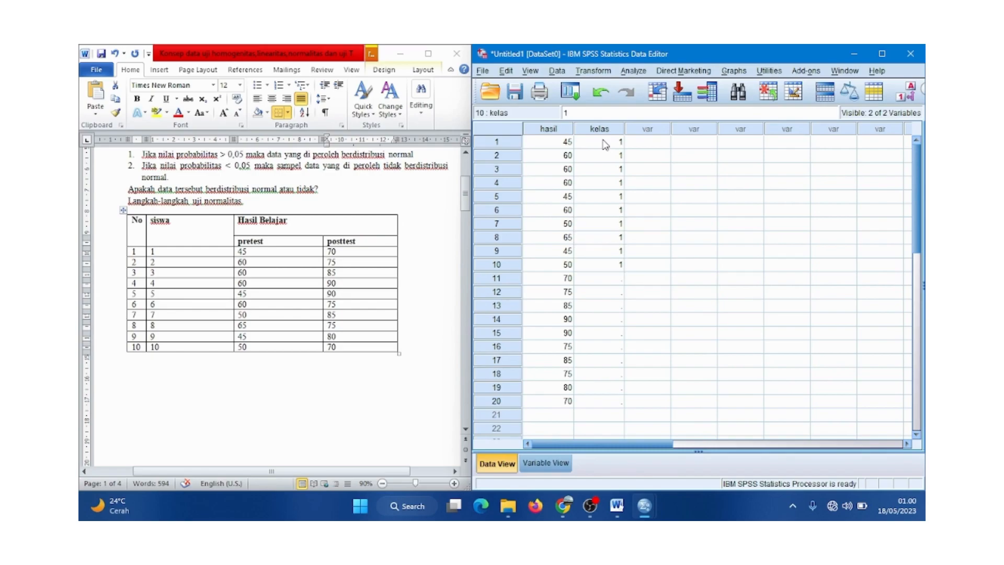
key("Return")
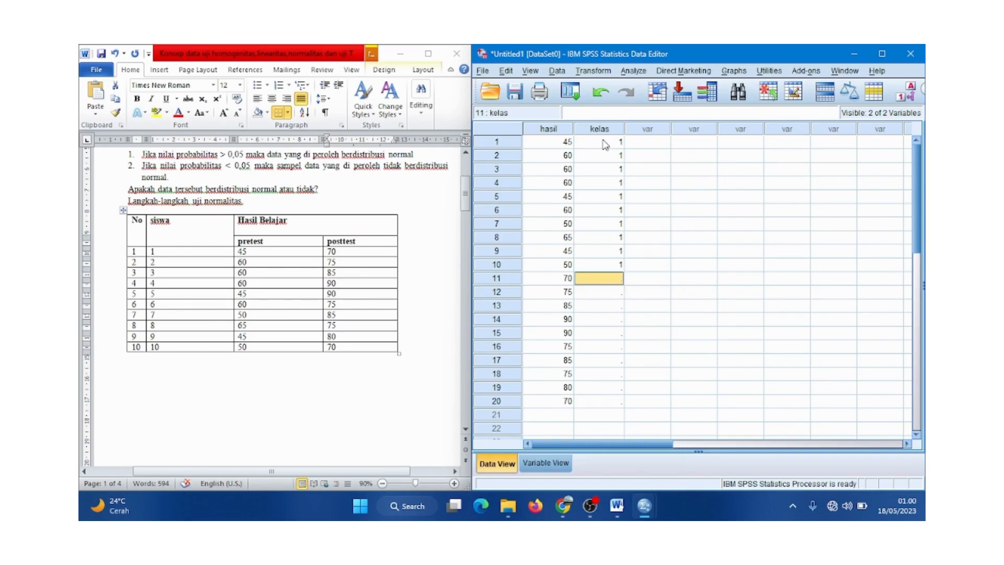
Step: Enter the group code 2 in the kelas column for rows 11 to 20
type("2")
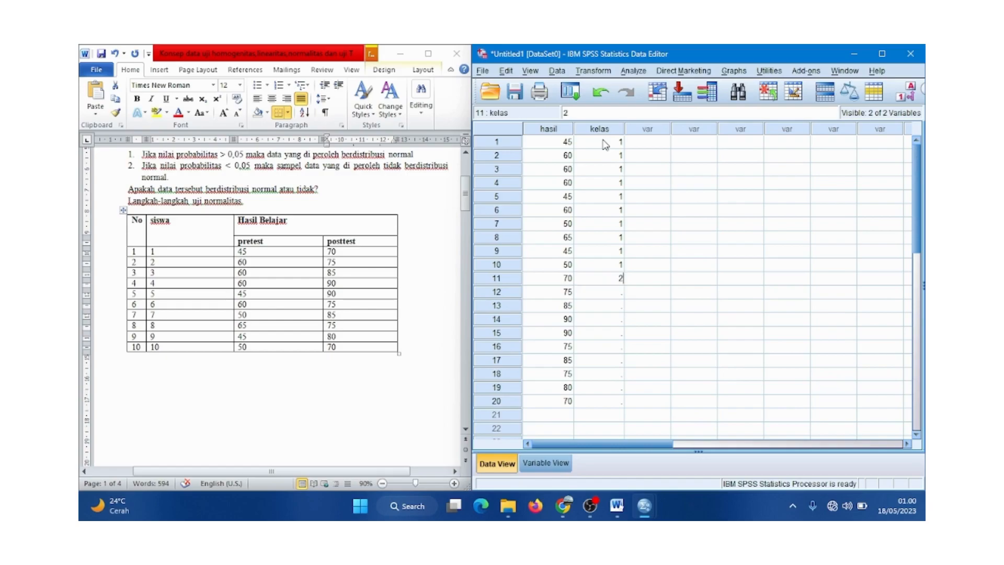
key("Return")
type("2")
key("Return")
type("2")
key("Return")
type("2")
key("Return")
type("2")
key("Return")
type("2")
key("Return")
type("2")
key("Return")
type("2")
key("Return")
type("2")
key("Return")
type("2")
Step: Set up a linear regression with hasil_belajar_siswa as the independent variable and kelas as the dependent variable
left_click(633, 78)
mouse_move(710, 164)
mouse_move(701, 206)
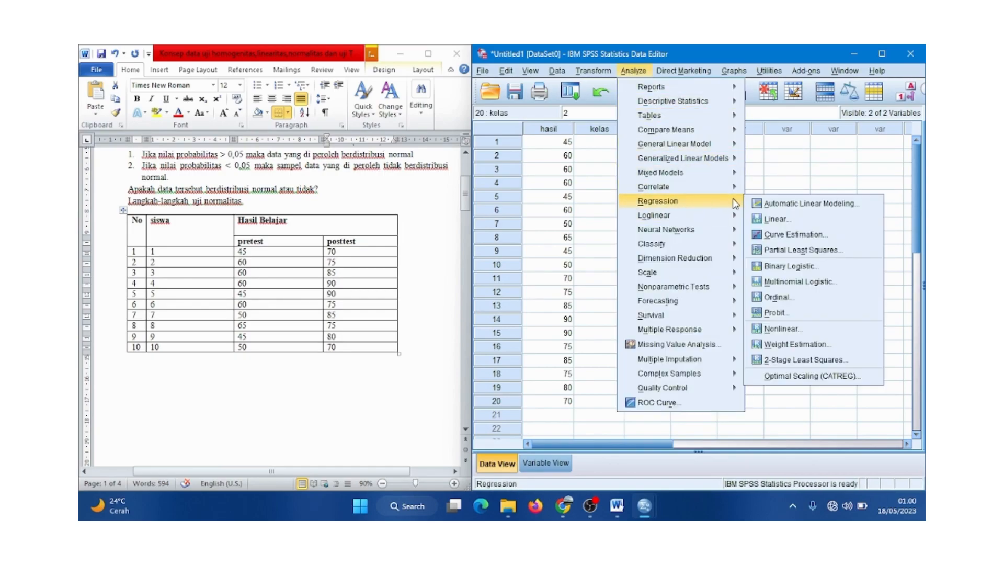
left_click(774, 220)
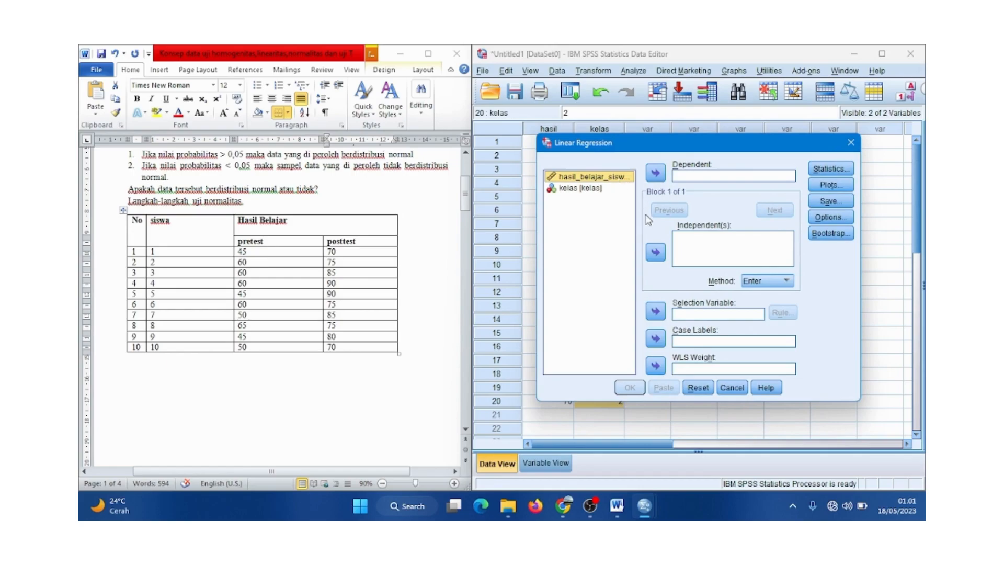
left_click(655, 251)
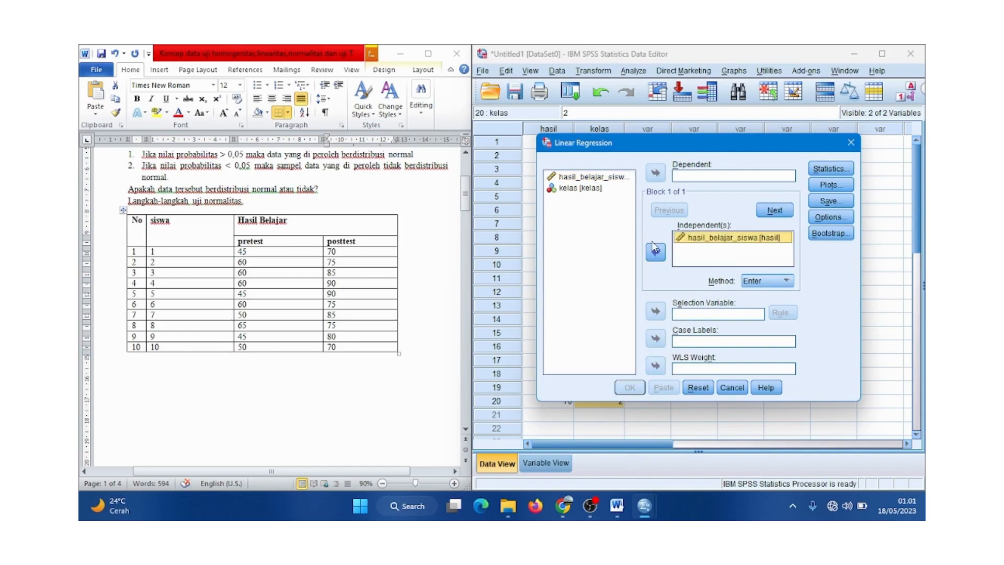
left_click(615, 192)
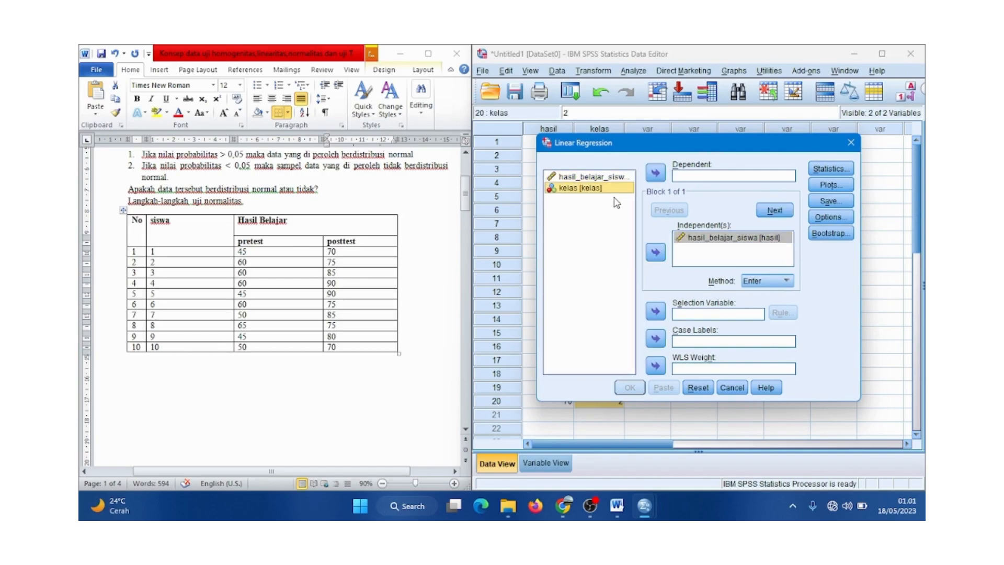
left_click(656, 173)
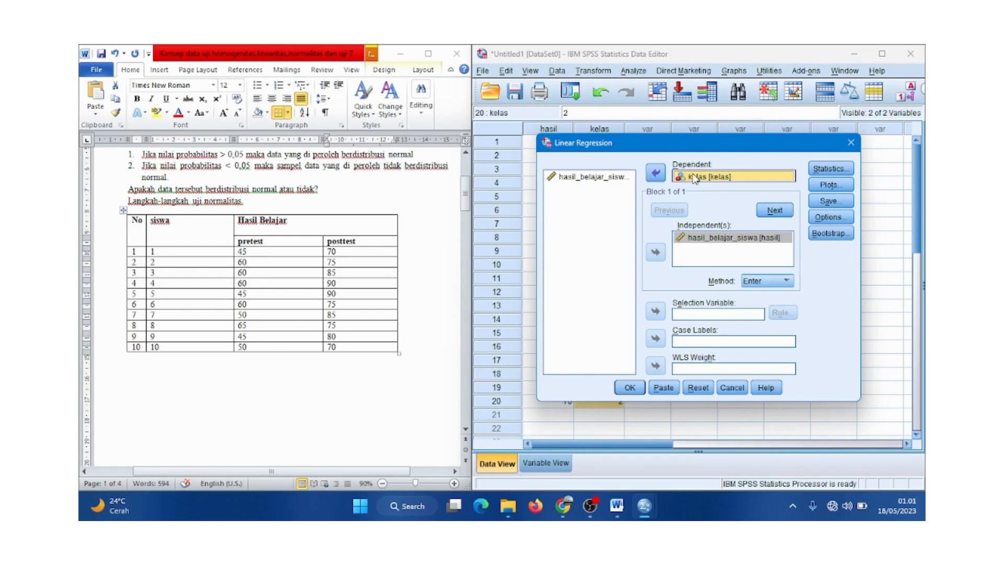
Step: Have the regression save unstandardized residuals, run it, and select the Residuals Statistics table in the output
left_click(831, 202)
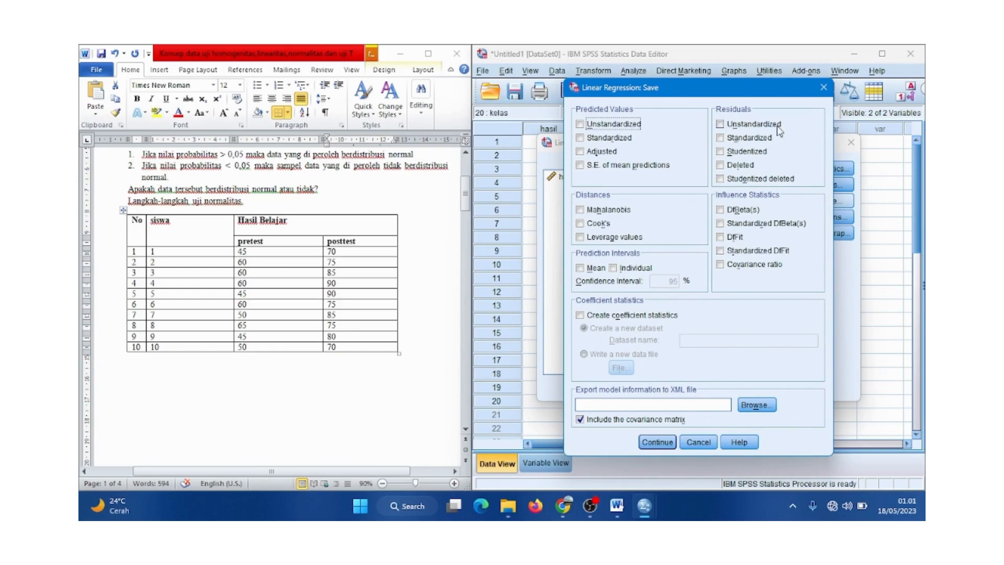
left_click(720, 125)
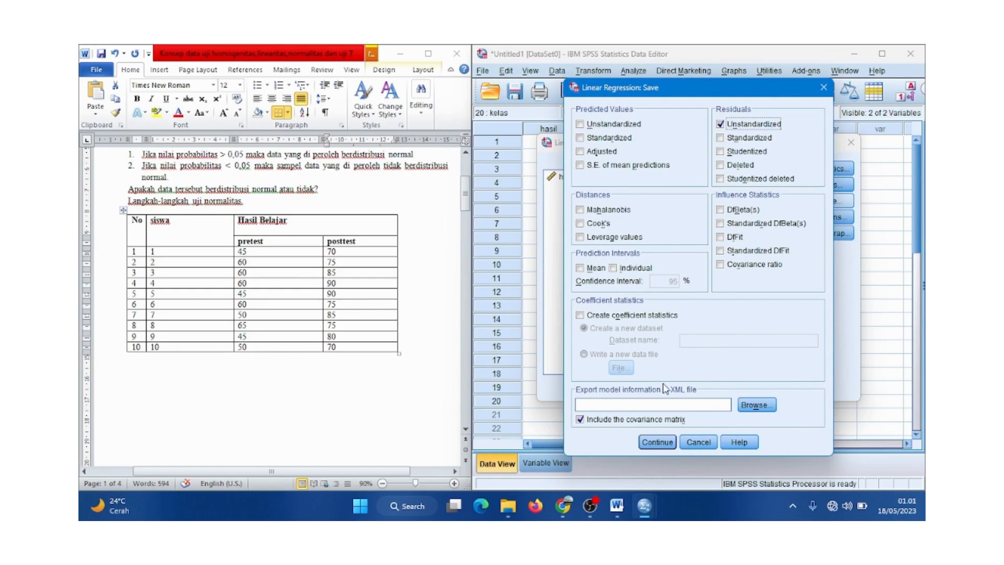
left_click(658, 443)
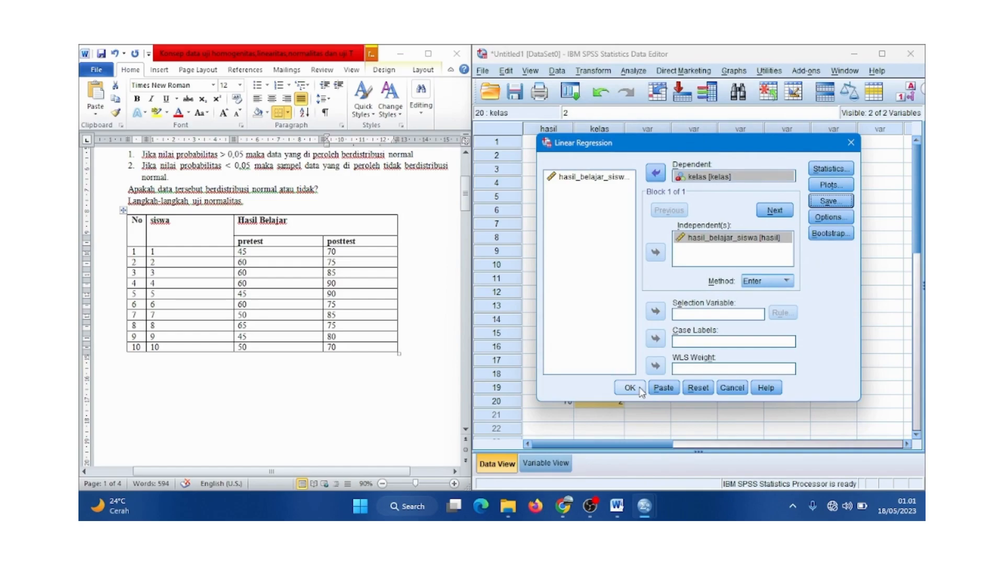
left_click(640, 387)
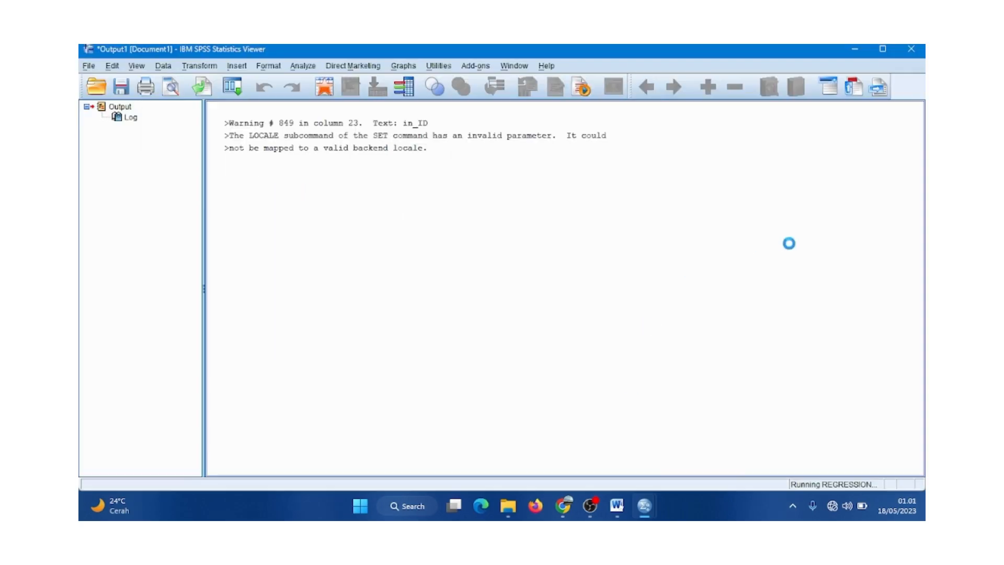
left_click_drag(922, 259, 920, 372)
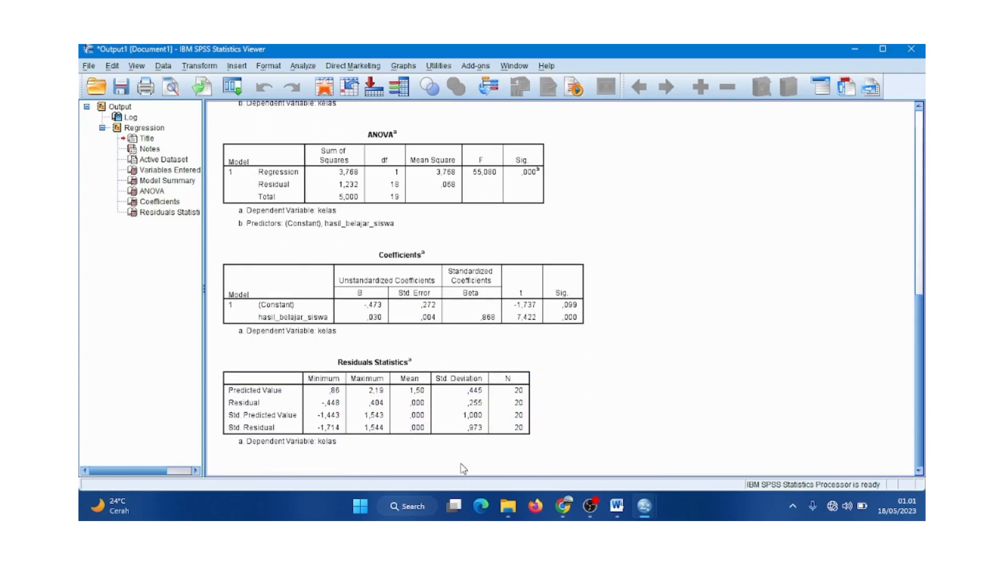
left_click(425, 395)
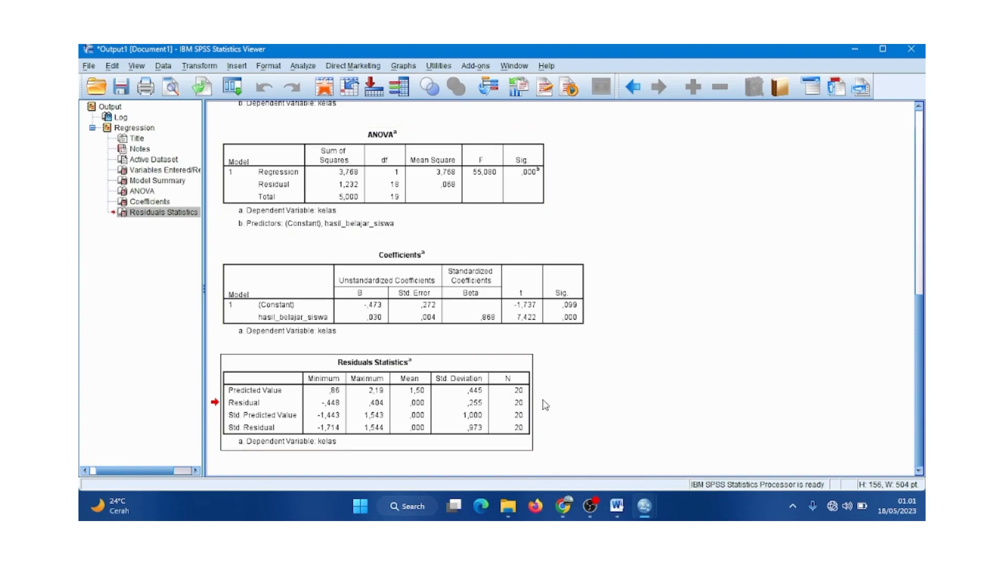
Step: Return to the data sheet and set up a legacy one-sample Kolmogorov-Smirnov test with Unstandardized Residual as the test variable
mouse_move(636, 501)
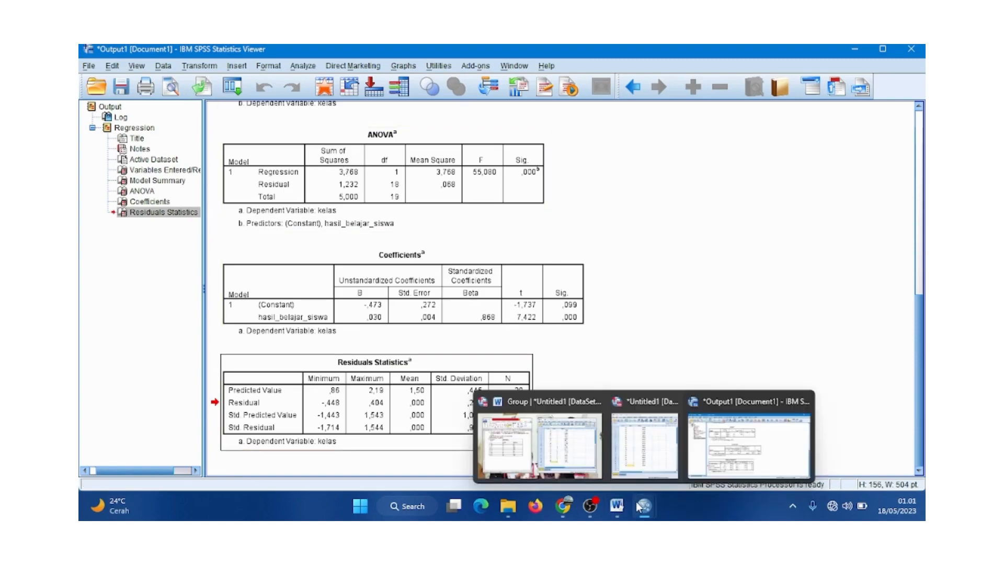
left_click(527, 437)
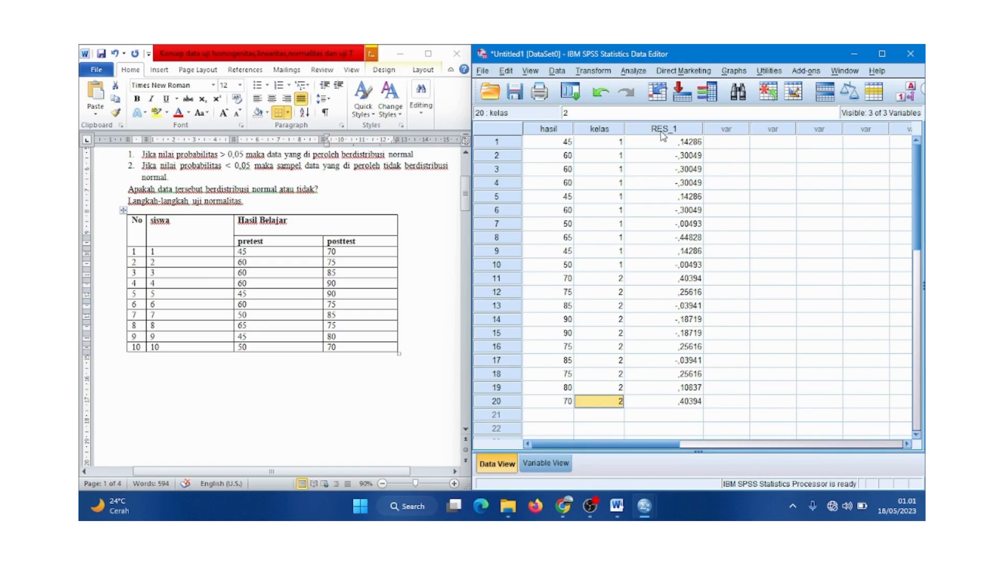
left_click(638, 73)
mouse_move(662, 91)
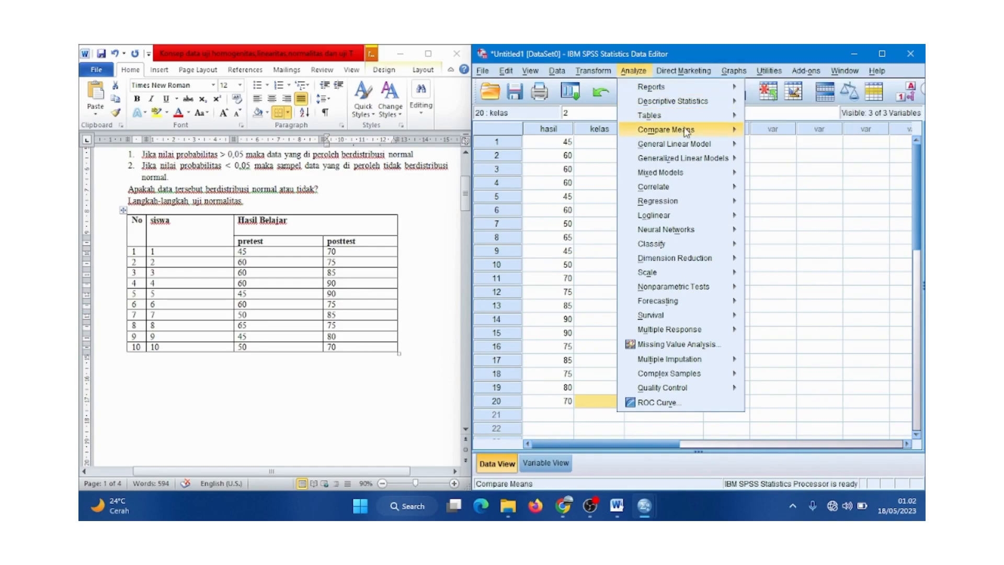
mouse_move(697, 151)
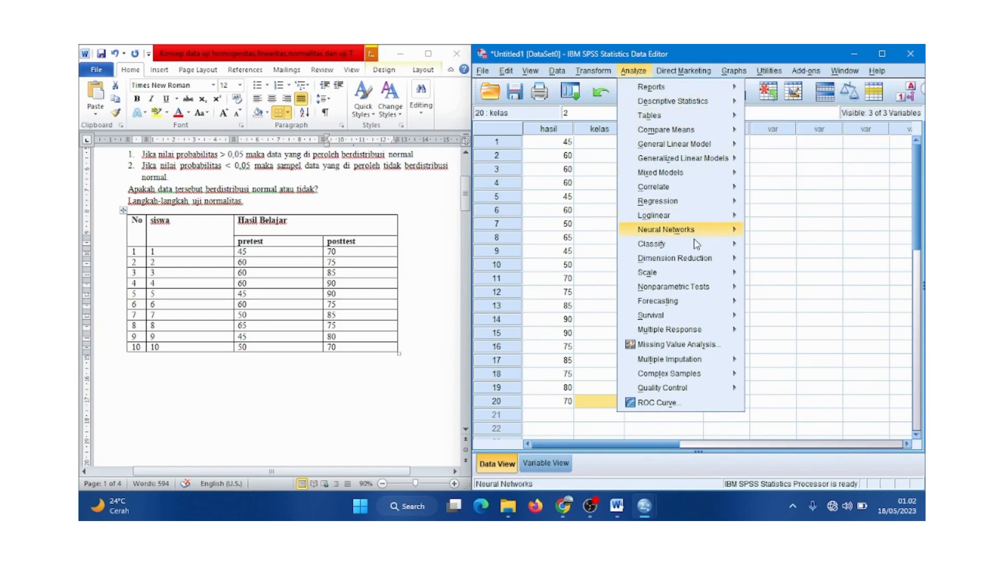
mouse_move(734, 290)
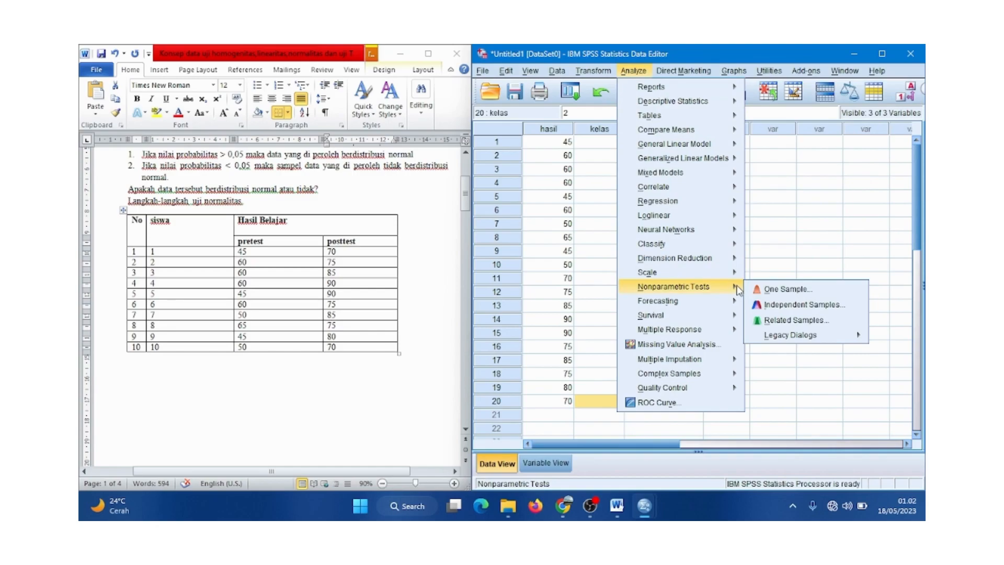
mouse_move(803, 337)
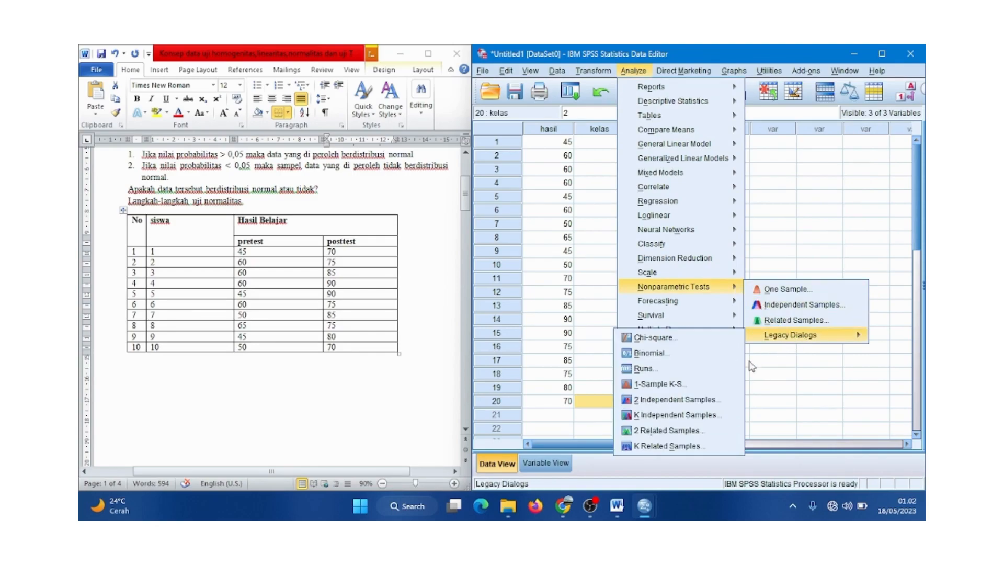
left_click(681, 385)
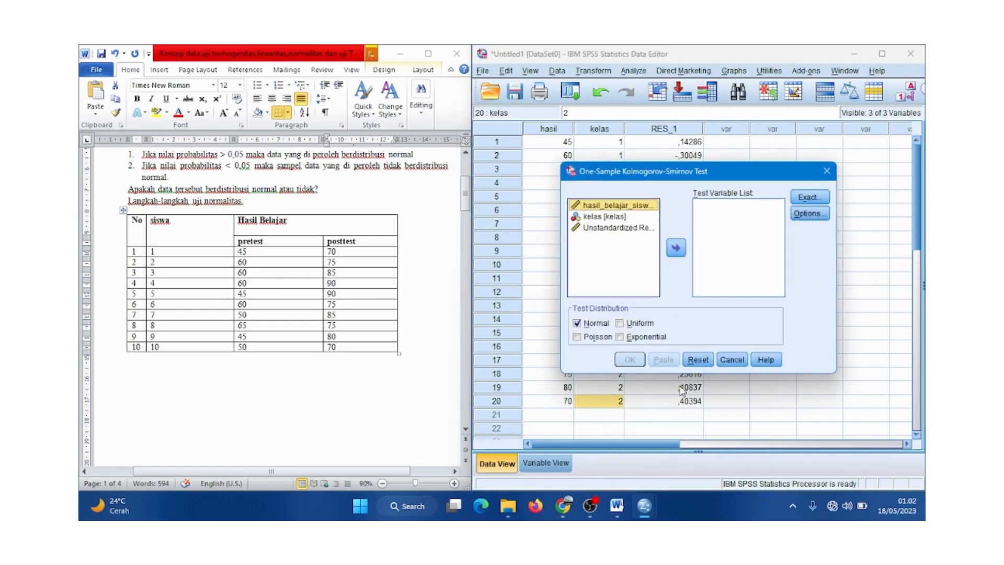
left_click(627, 228)
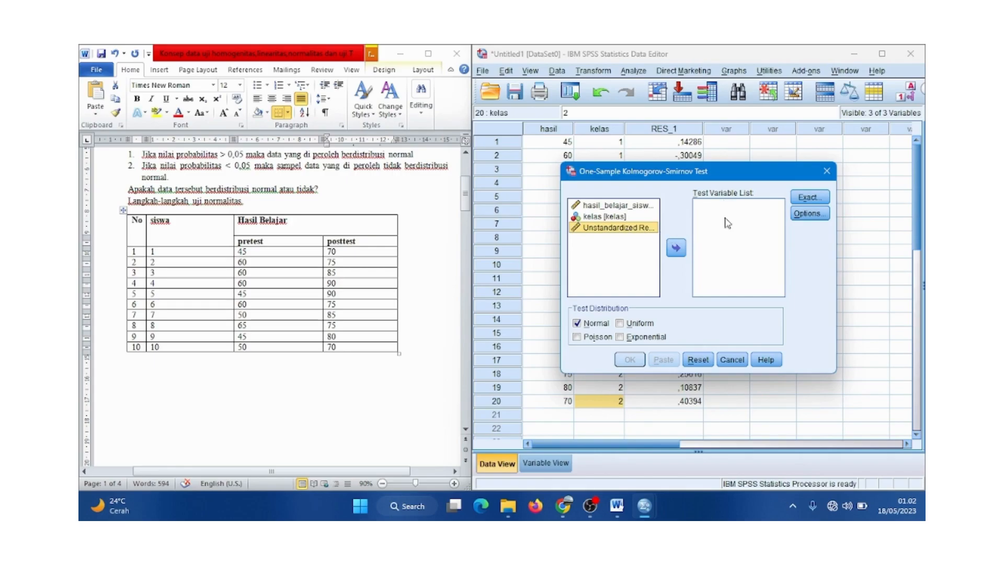
left_click(678, 250)
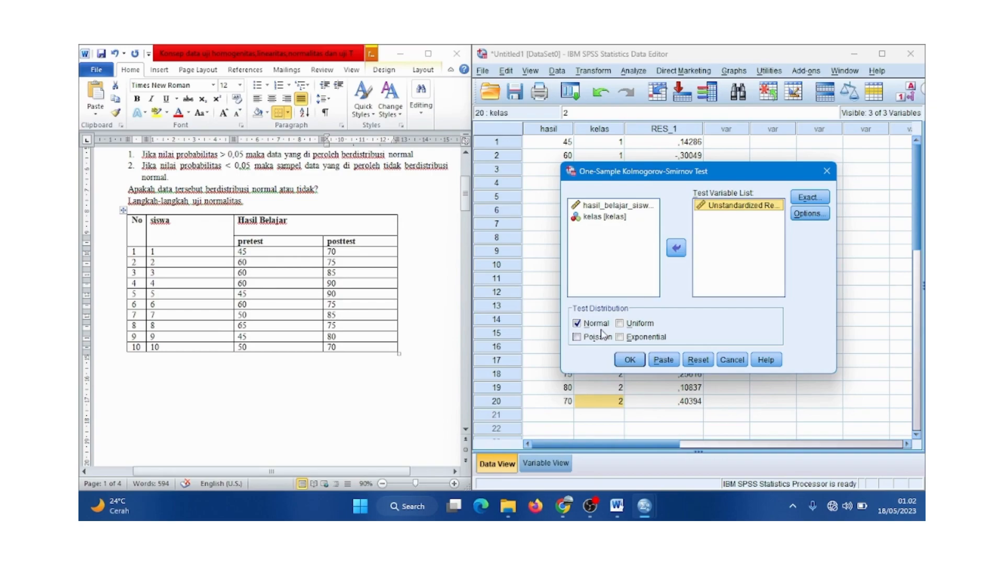
Step: Run the one-sample Kolmogorov-Smirnov test against the Normal distribution and examine its results table in the output, including the significance row
left_click(630, 360)
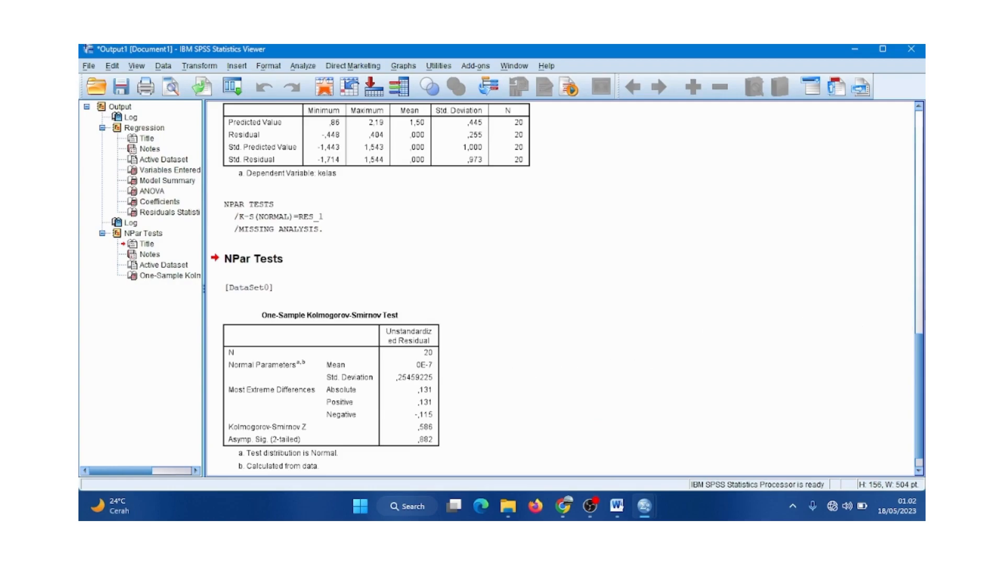
left_click(919, 316)
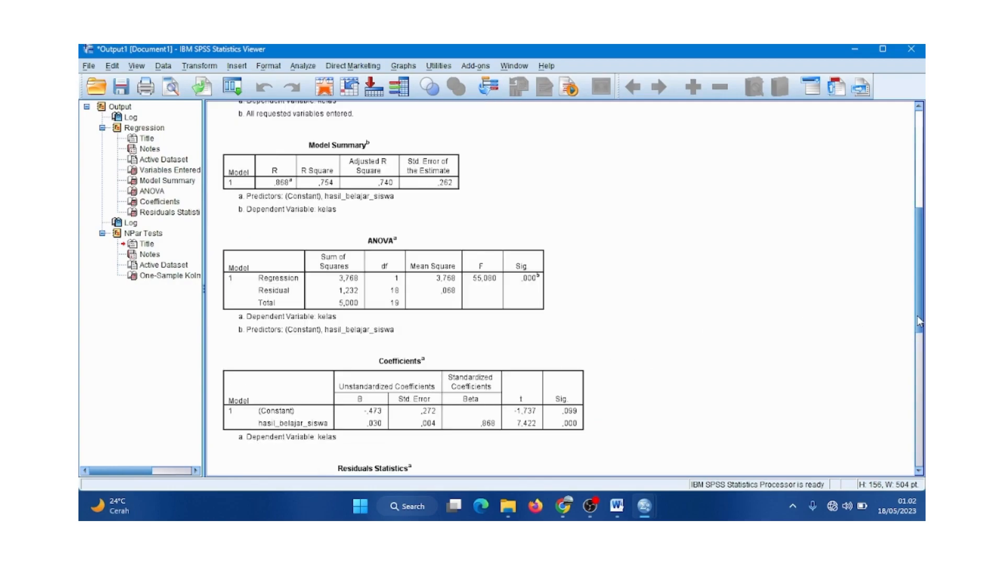
left_click_drag(918, 321, 919, 451)
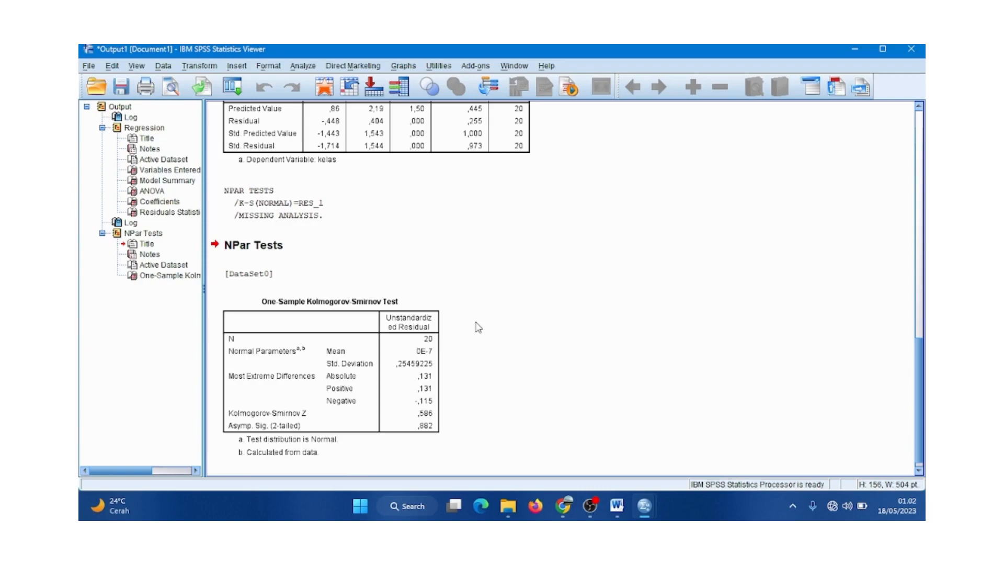
left_click(425, 384)
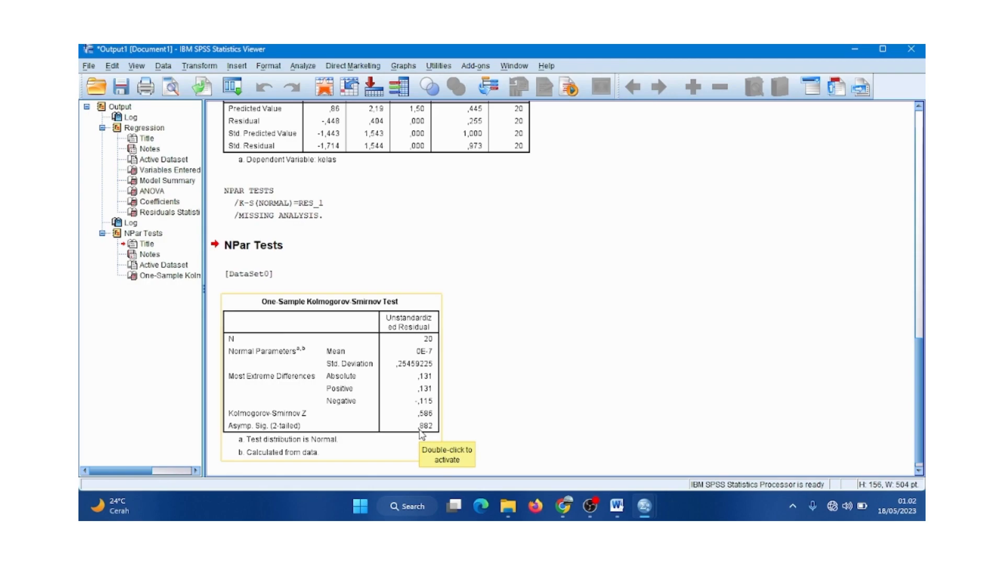
left_click(367, 271)
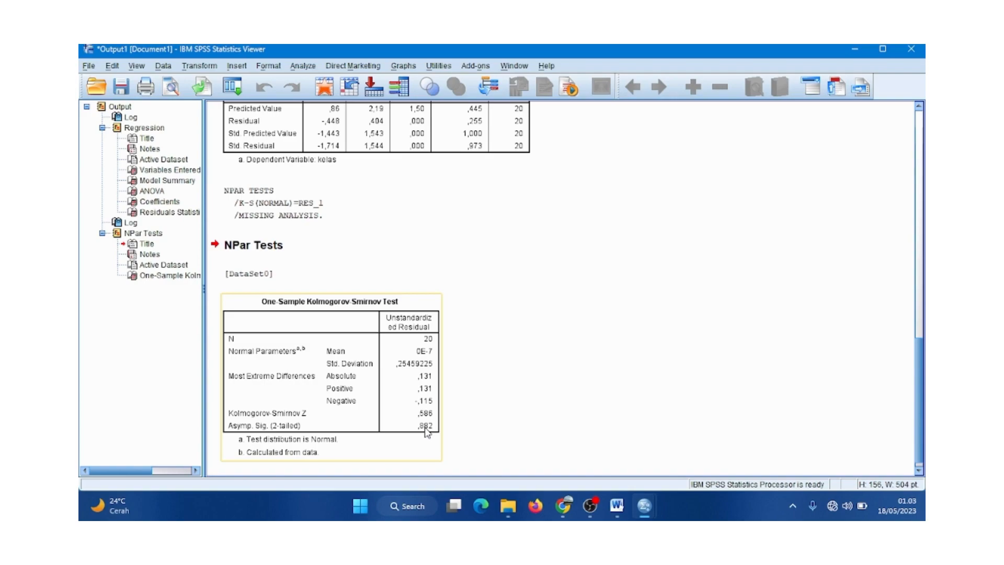
left_click(588, 328)
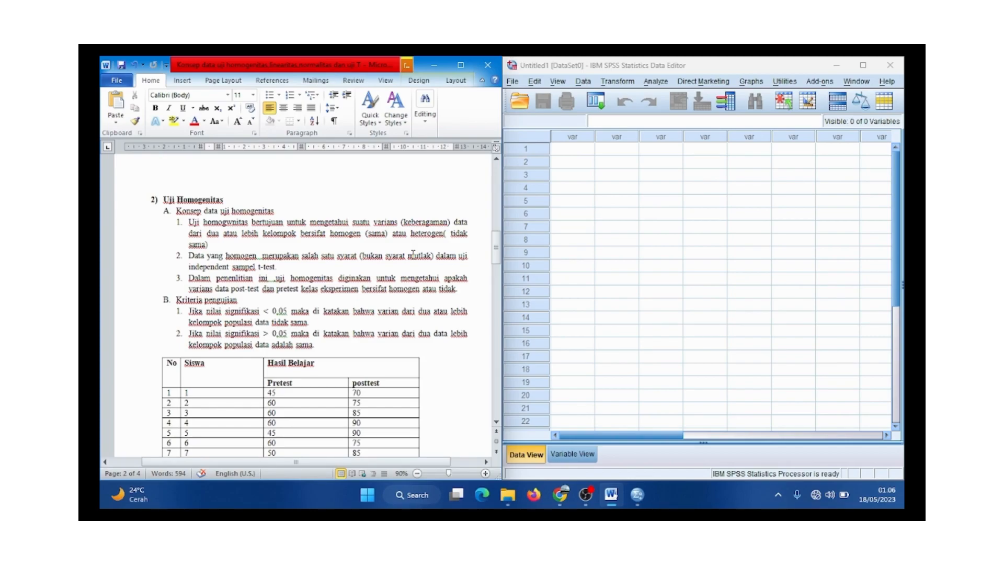
Step: Bring the homogeneity score table into view in Word and define a numeric variable hasil with 0 decimals in SPSS
left_click_drag(496, 245, 496, 268)
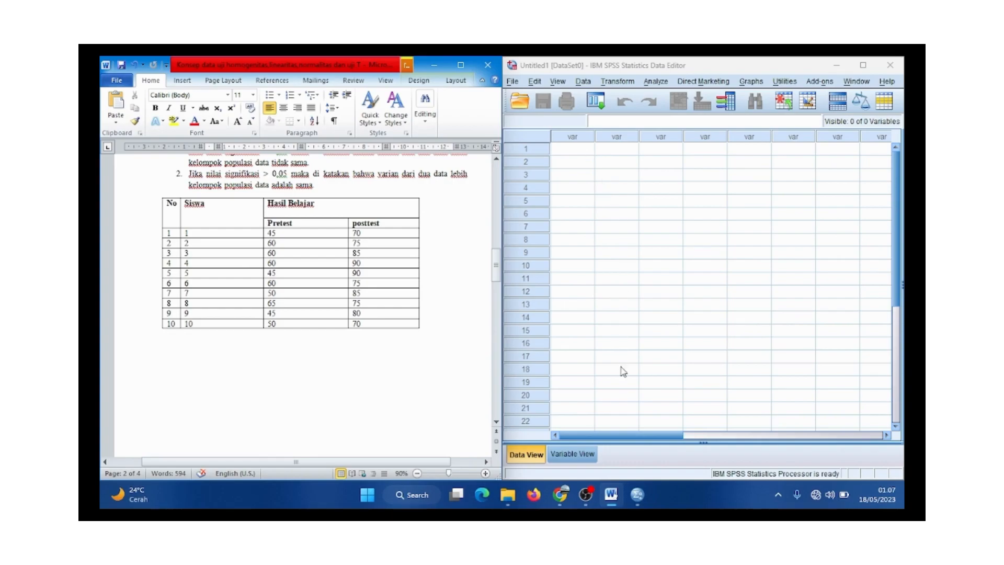
left_click(576, 454)
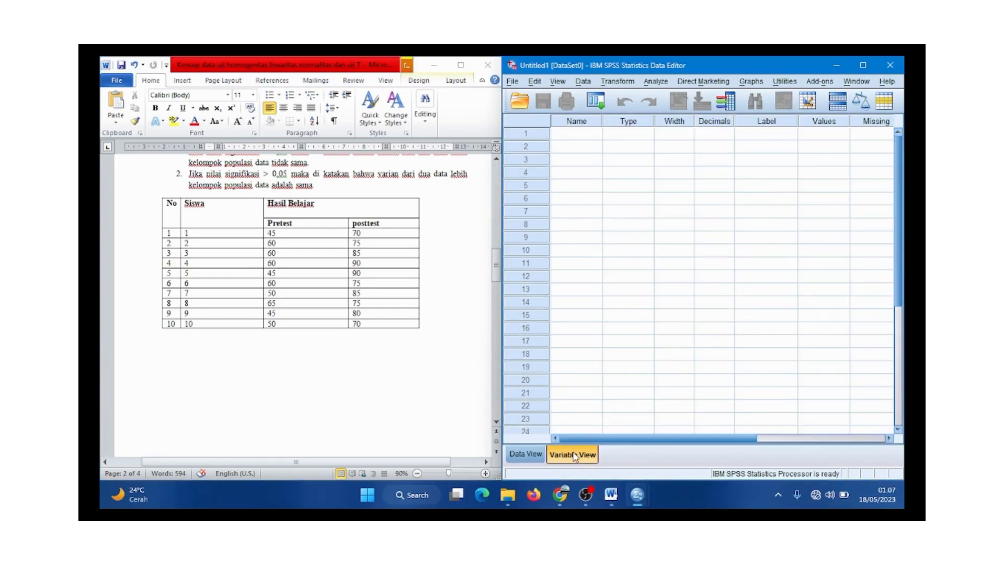
left_click(585, 137)
type("hasil")
left_click(629, 138)
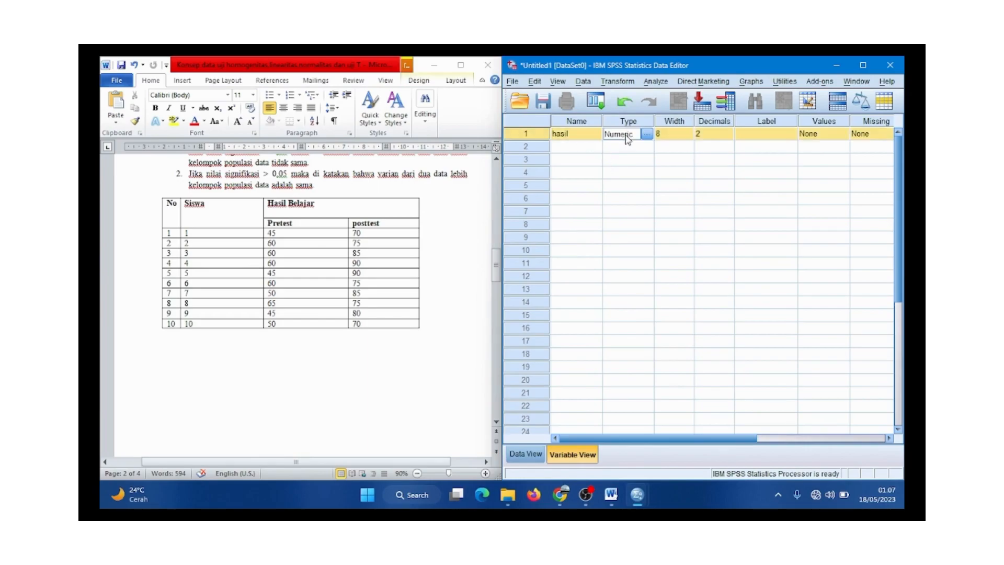
left_click(711, 135)
left_click(729, 136)
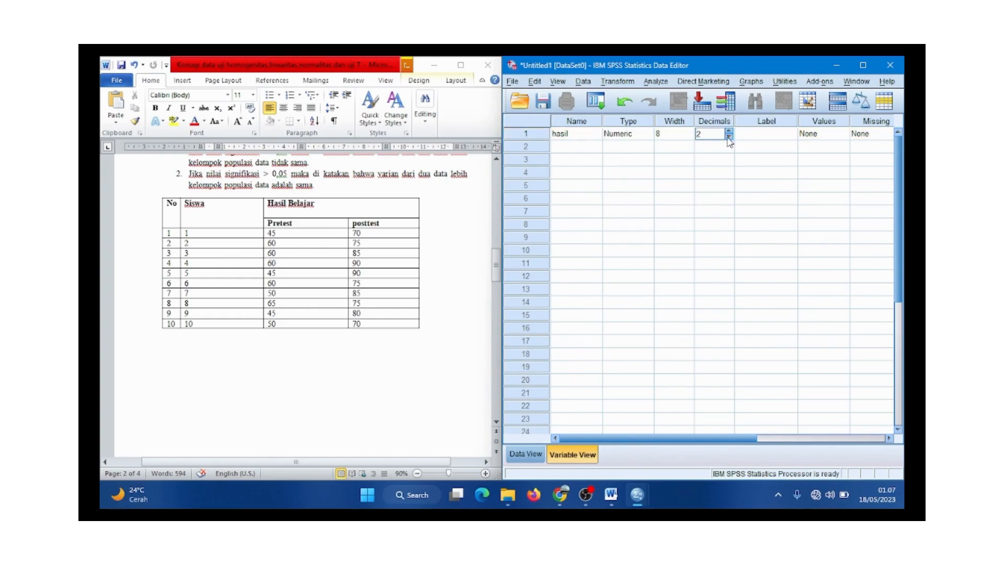
Step: Label the hasil variable hasil_belajar_siswa and set its measurement level to Scale
left_click(772, 137)
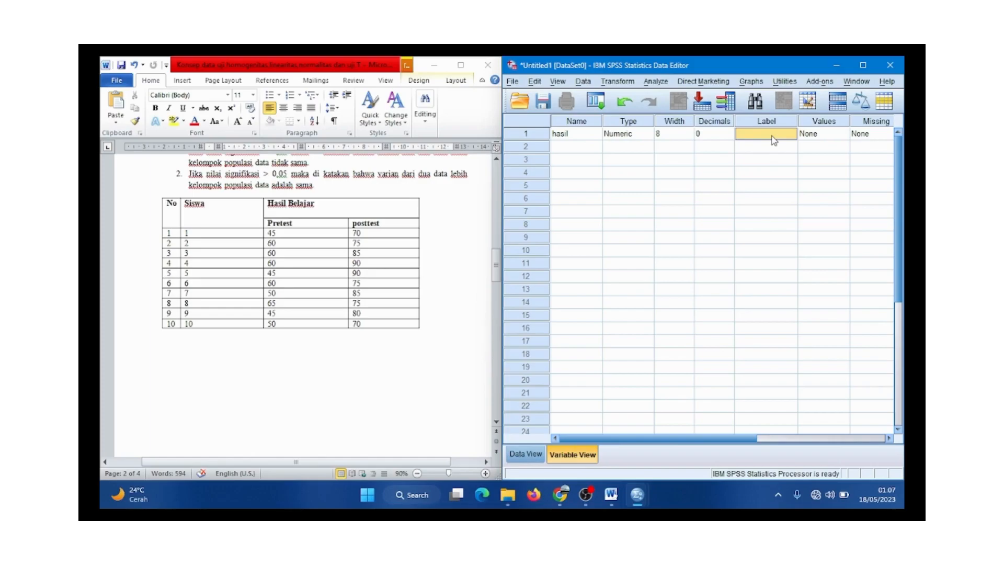
type("has")
type("il_bela")
type("jar_siswa")
left_click_drag(700, 440, 805, 443)
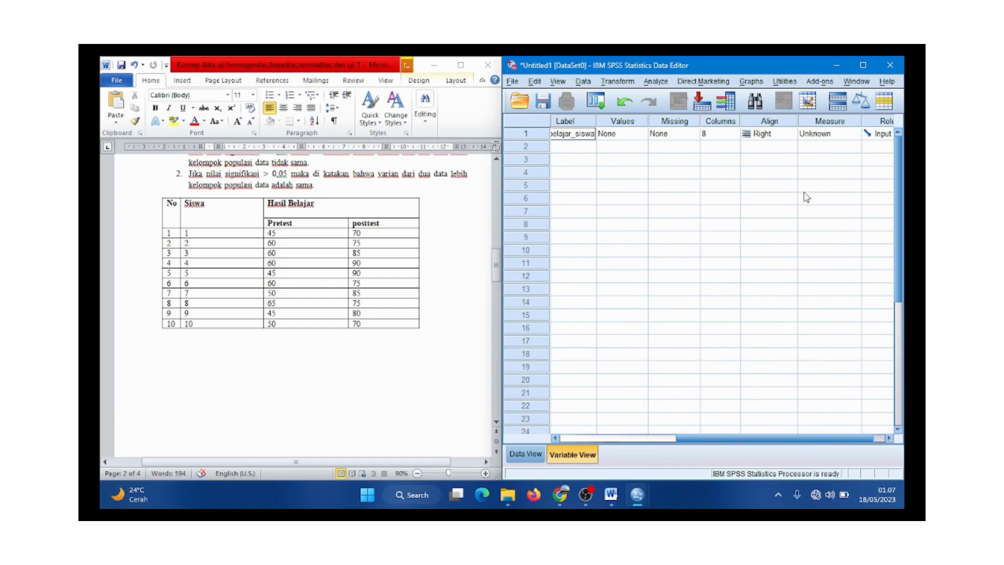
left_click(819, 134)
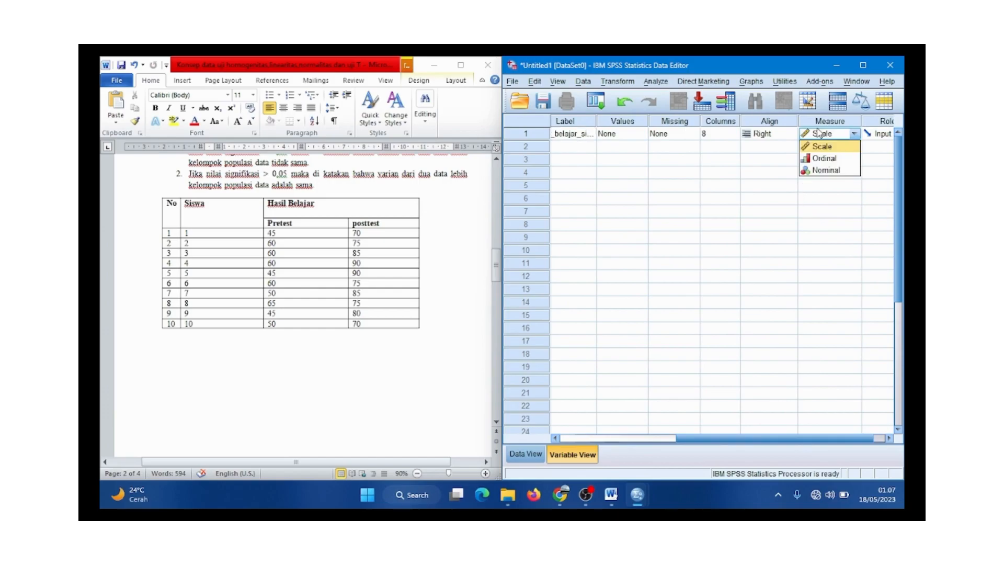
left_click(834, 150)
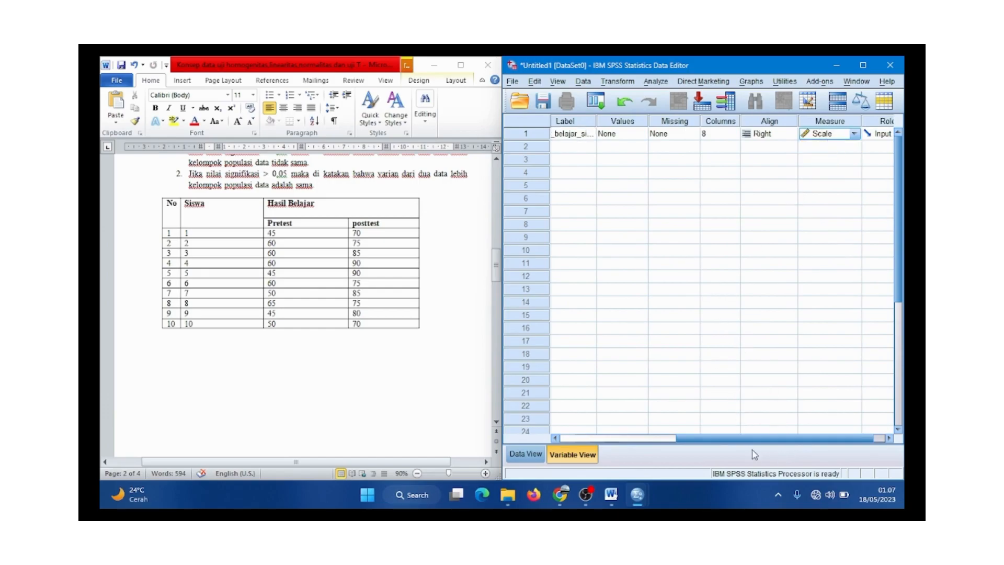
Step: Define a second numeric variable kelas with 0 decimals and the label kelas
left_click_drag(751, 441, 627, 427)
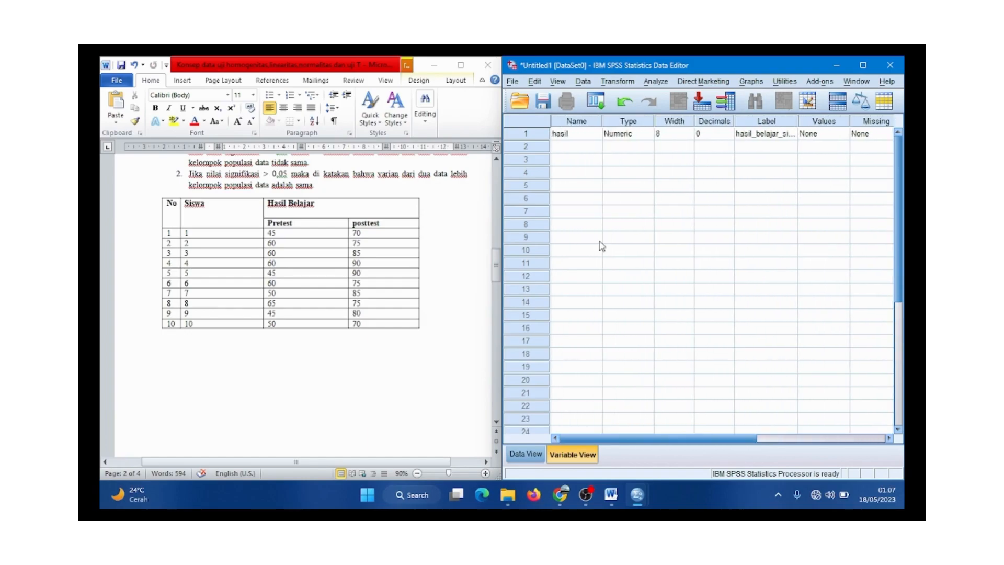
left_click(574, 146)
type("kelas")
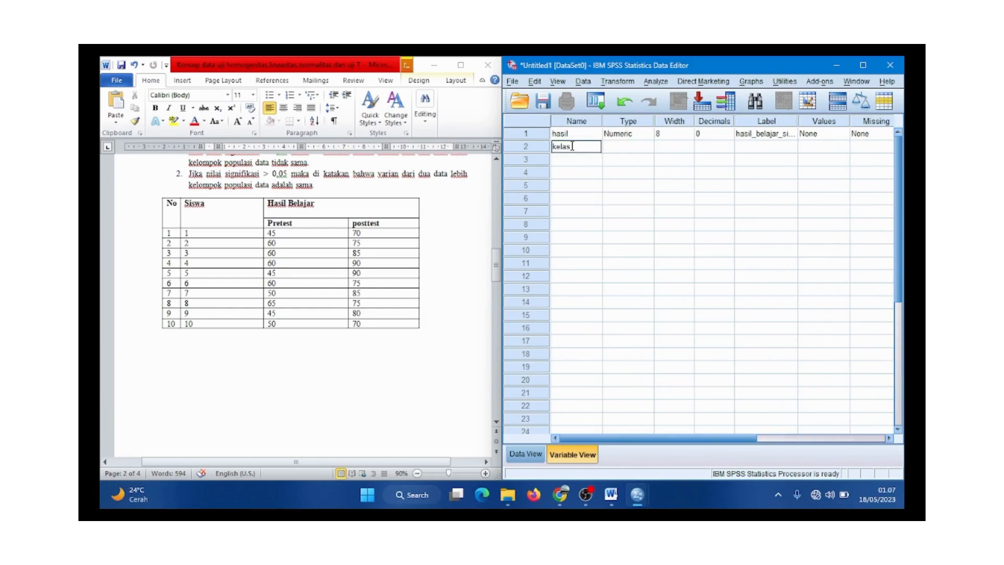
left_click(615, 147)
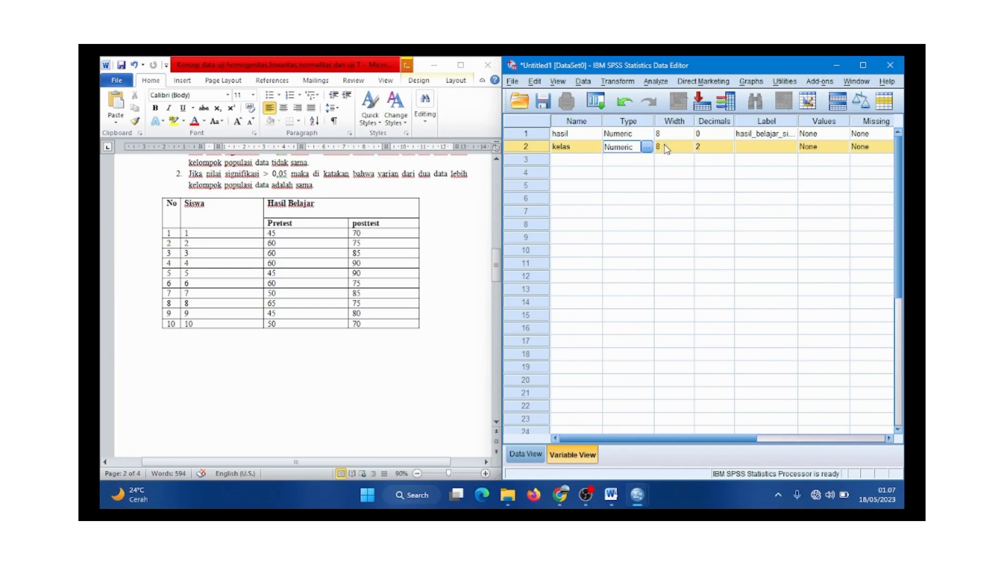
left_click(710, 148)
left_click(729, 150)
left_click(729, 150)
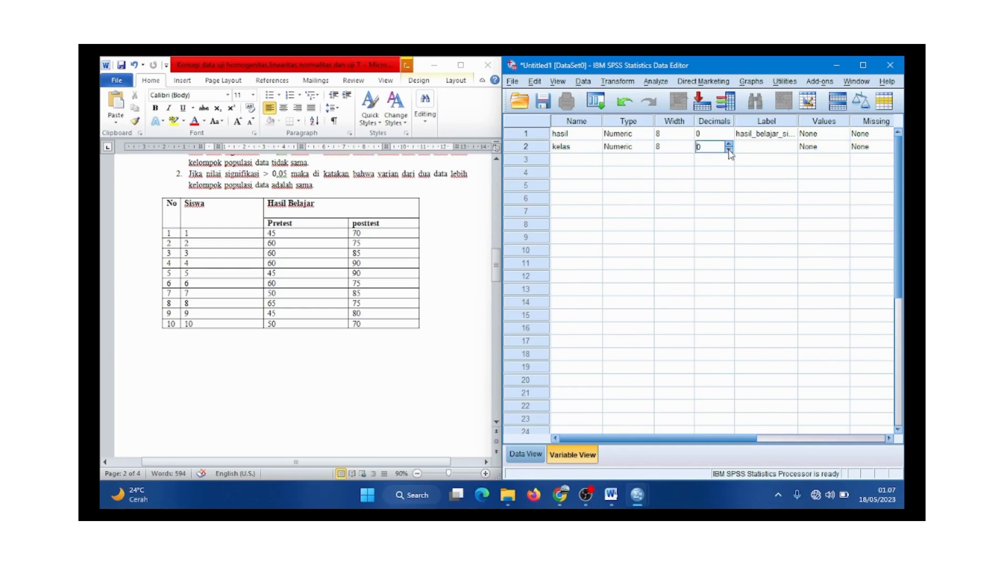
left_click(767, 147)
type("kelas")
Step: Add a value label for kelas that assigns "pretest kelas eksperimen" to the value 1
left_click(813, 149)
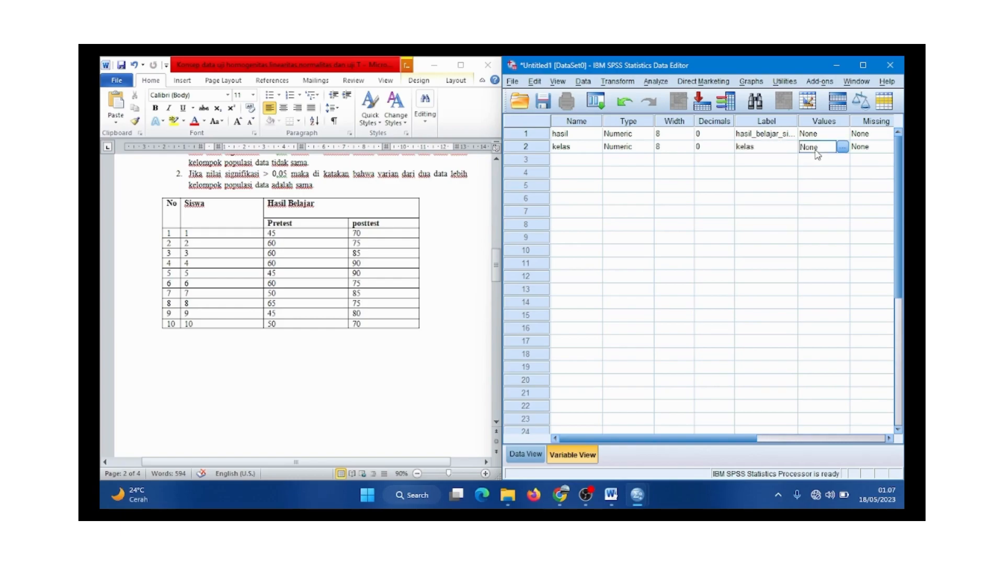
left_click(842, 147)
type("1")
left_click(654, 247)
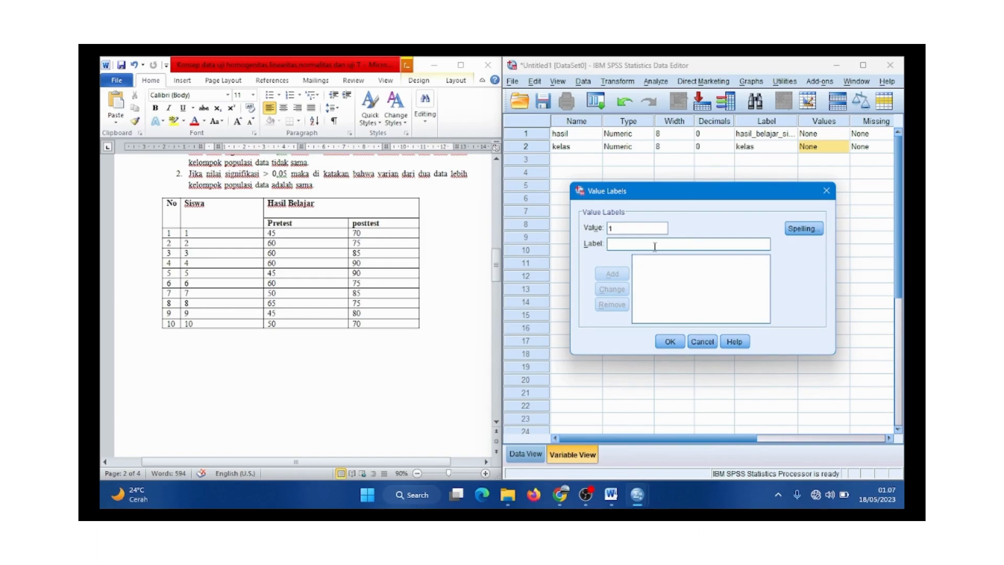
type("pre")
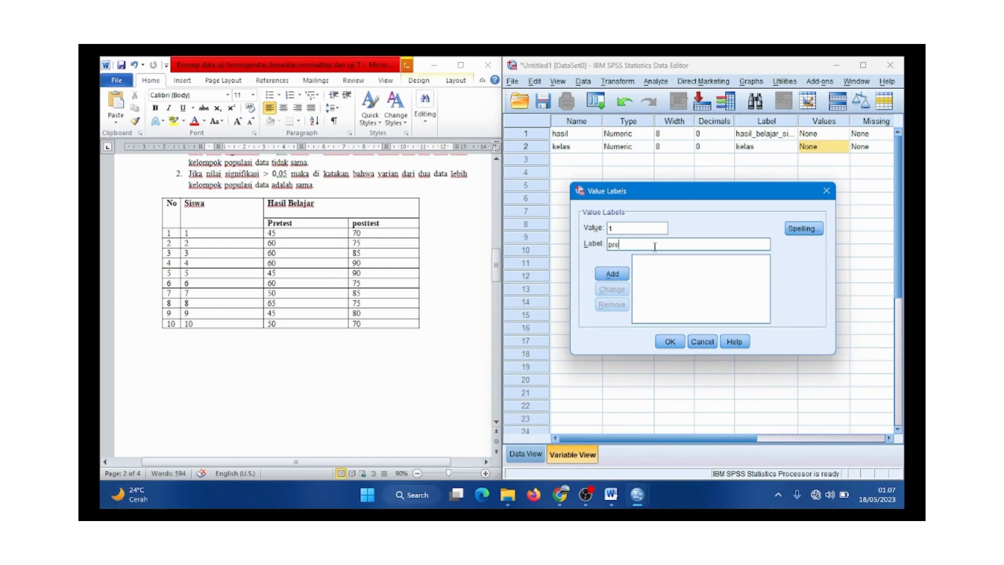
type("test kelas eksperimen")
left_click(620, 274)
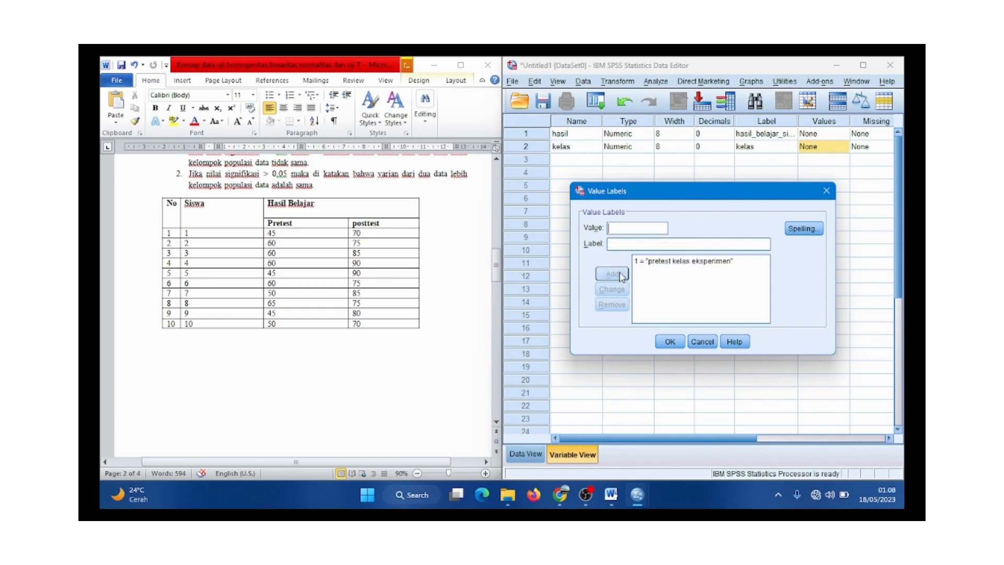
Step: Add the label "posttest kelas eksperimen" for the value 2 and apply the kelas value labels
type("2")
left_click(620, 239)
type("postest kelas eksperimen")
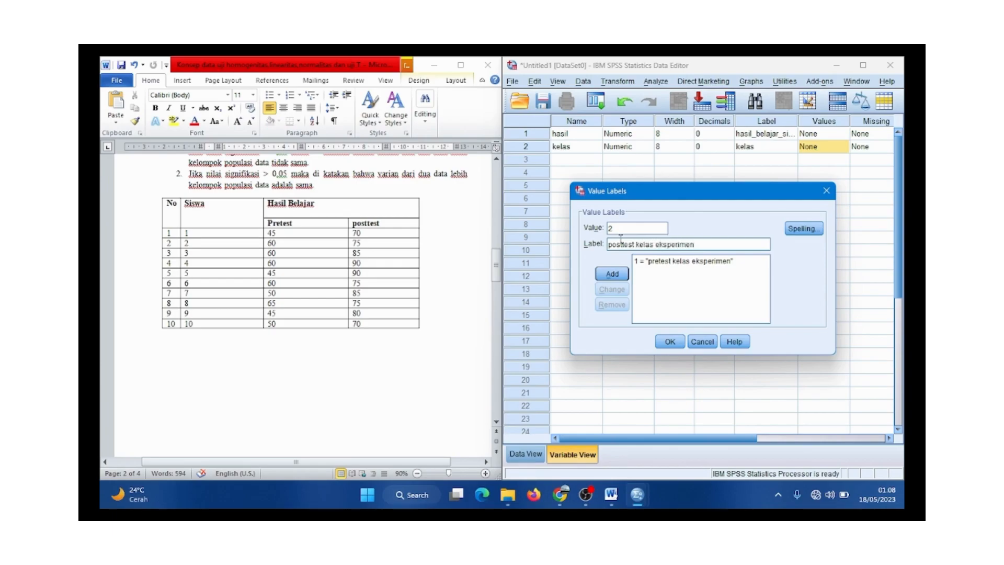
left_click(610, 273)
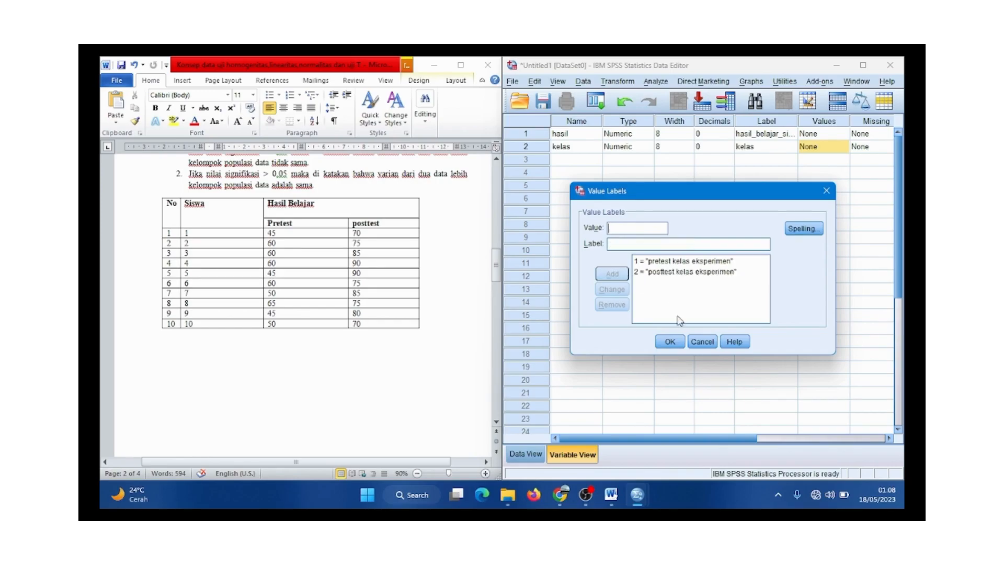
left_click(670, 343)
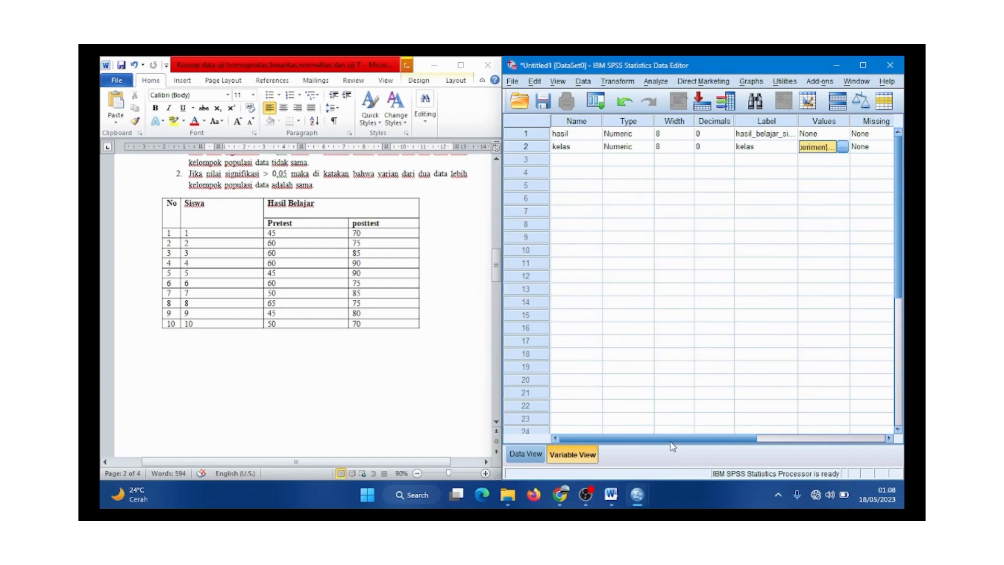
Step: Set the measurement level of kelas to Nominal
left_click_drag(668, 444, 800, 446)
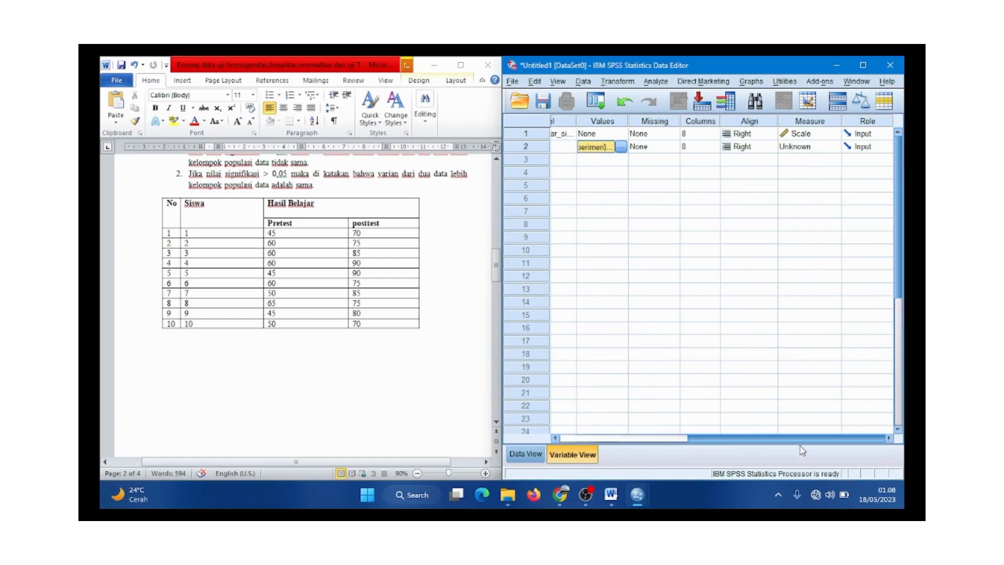
left_click(803, 147)
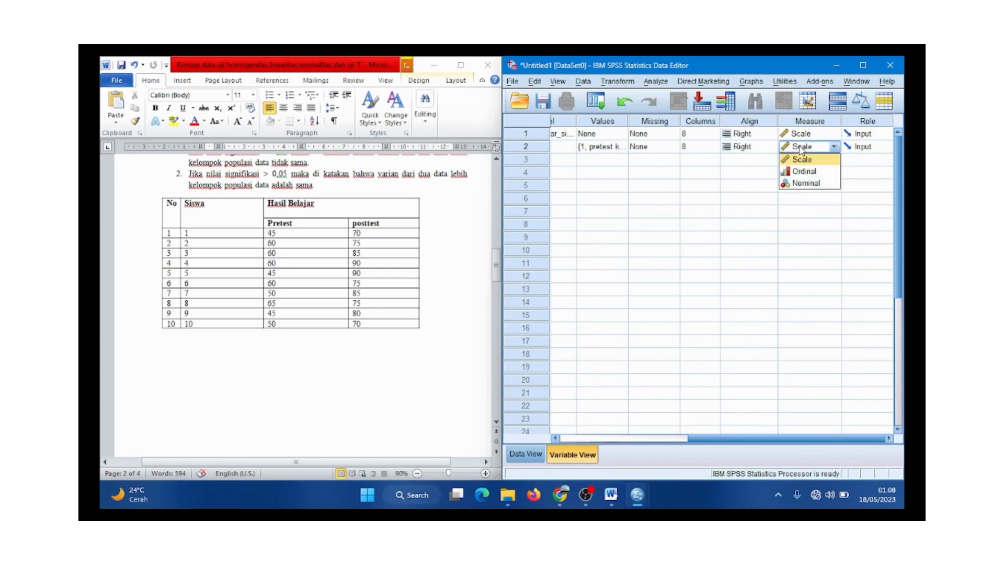
left_click(816, 183)
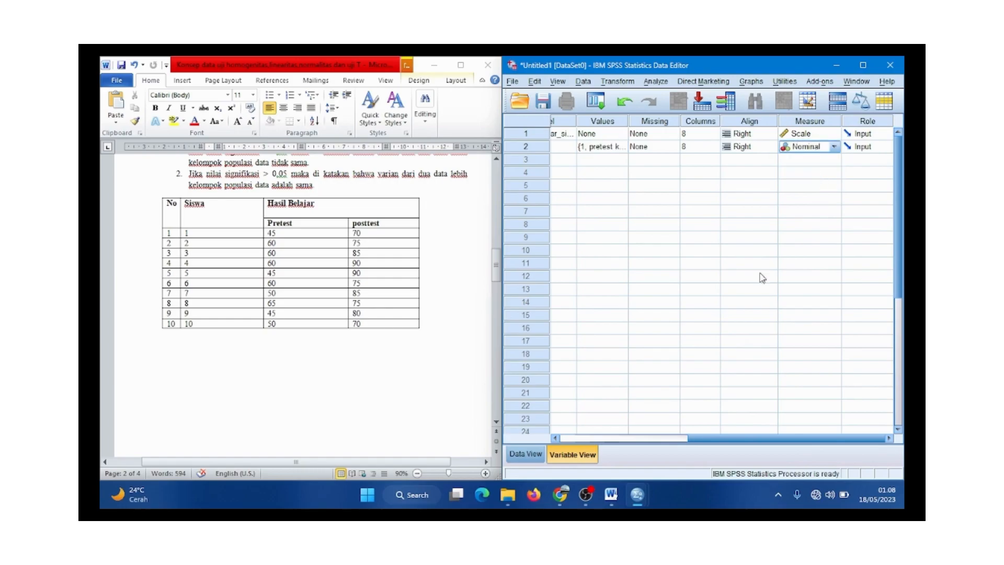
Step: Copy the ten pretest scores from the Word table into rows 1 to 10 of the hasil column in the SPSS data sheet
left_click_drag(706, 440, 549, 444)
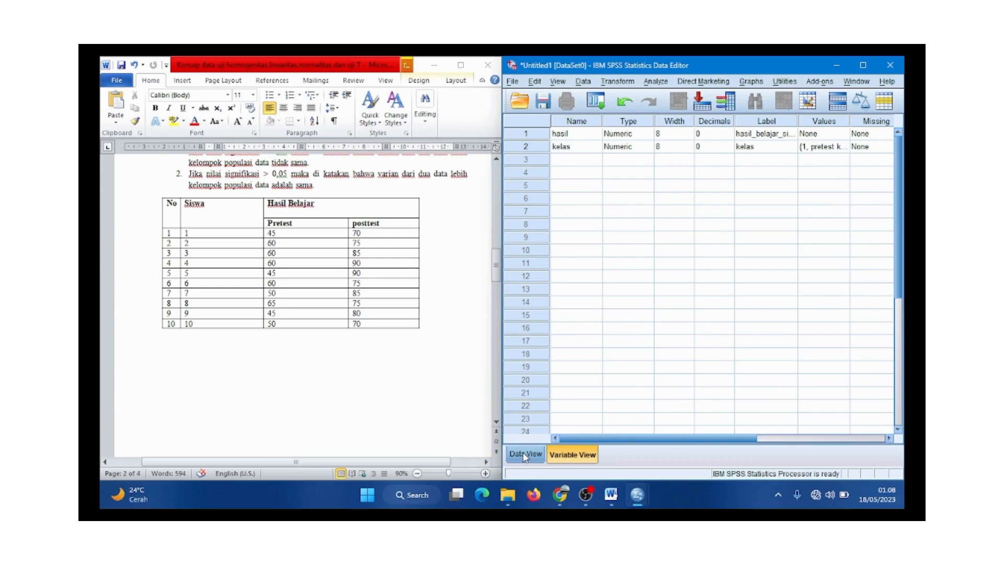
left_click(524, 455)
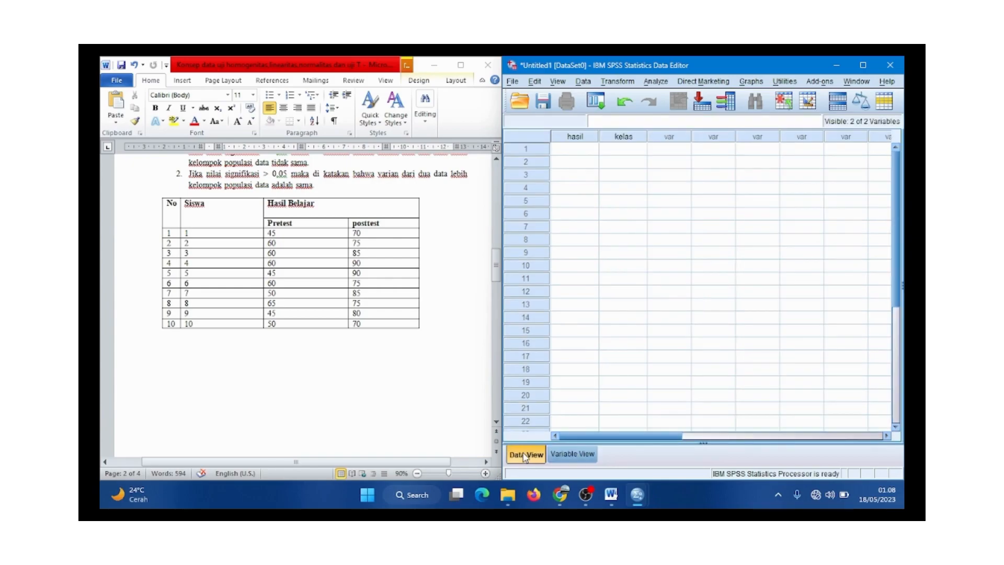
left_click(582, 151)
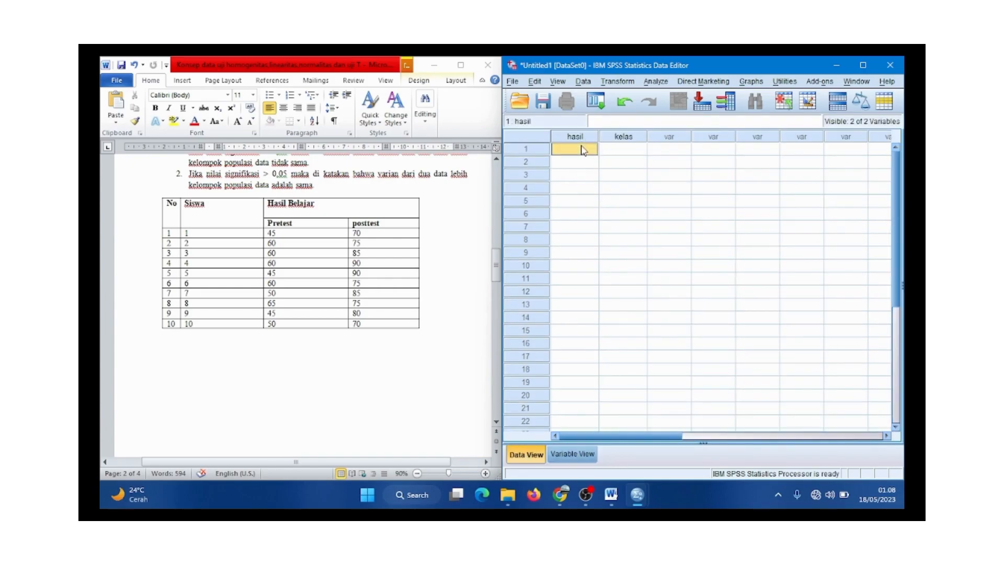
left_click(274, 235)
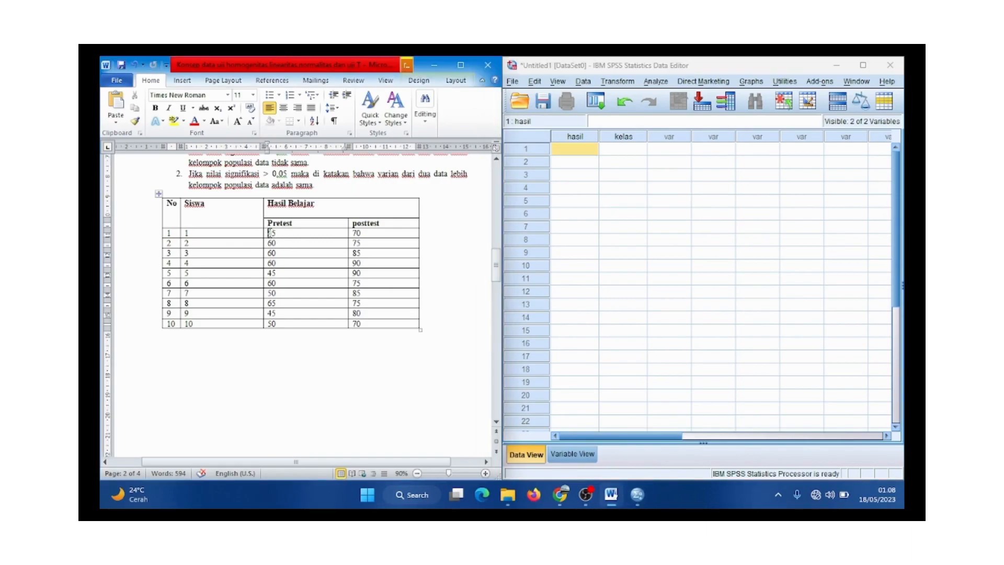
double_click(271, 233)
left_click_drag(271, 233, 300, 322)
key("ctrl+c")
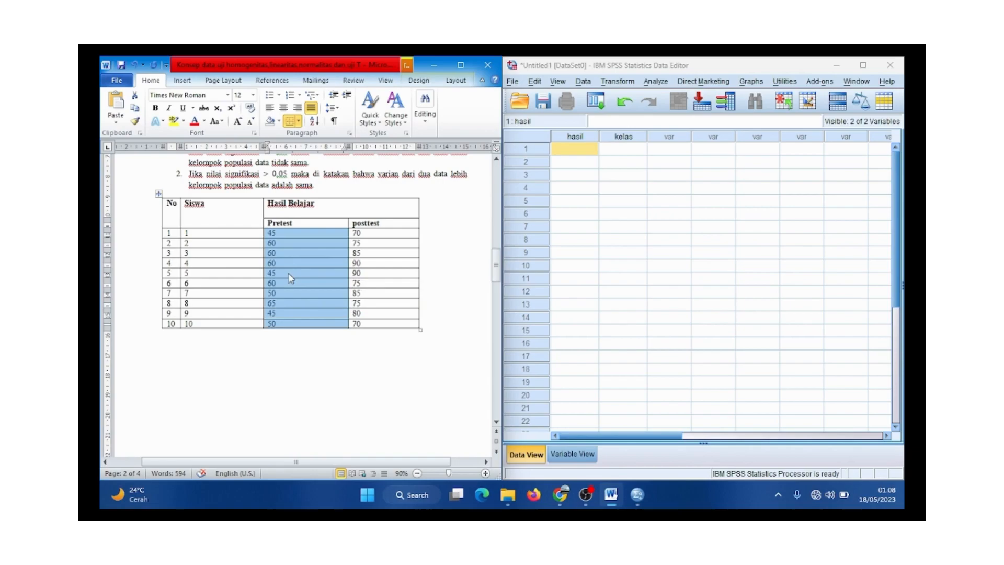
left_click(582, 154)
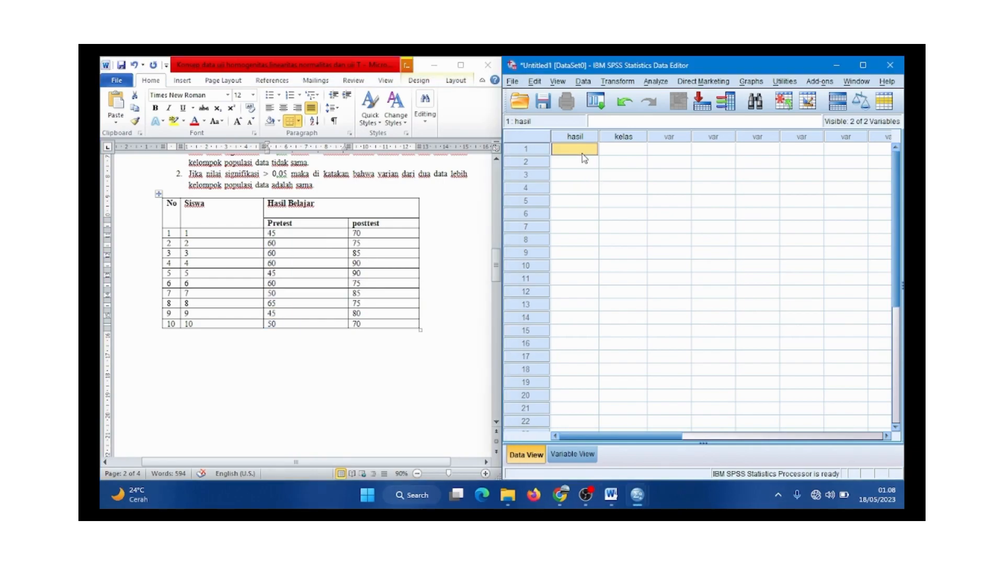
key("ctrl+v")
Step: Copy the ten posttest scores from the Word table into rows 11 to 20 of the hasil column in SPSS
left_click(359, 238)
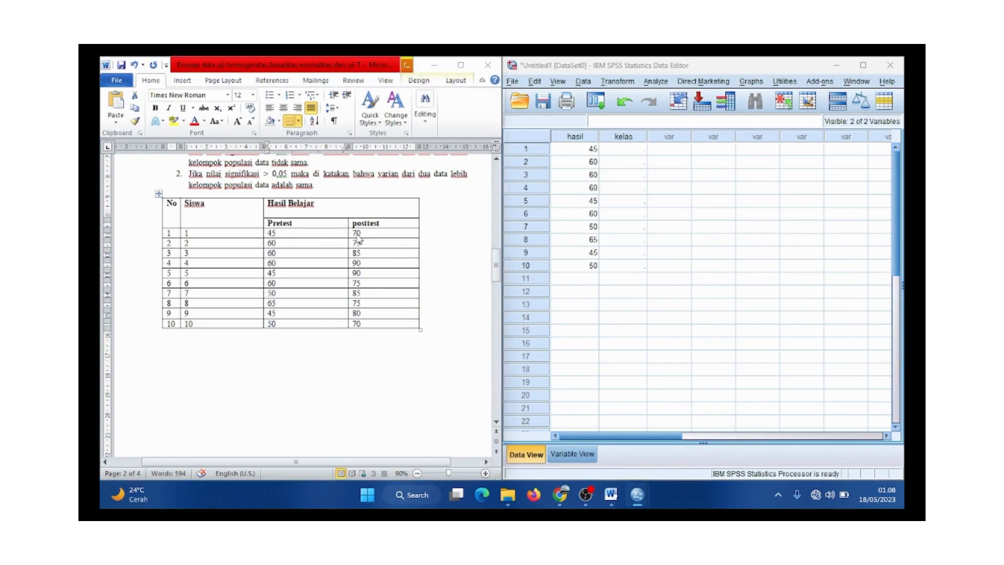
left_click(357, 233)
left_click_drag(356, 233, 376, 323)
key("ctrl+c")
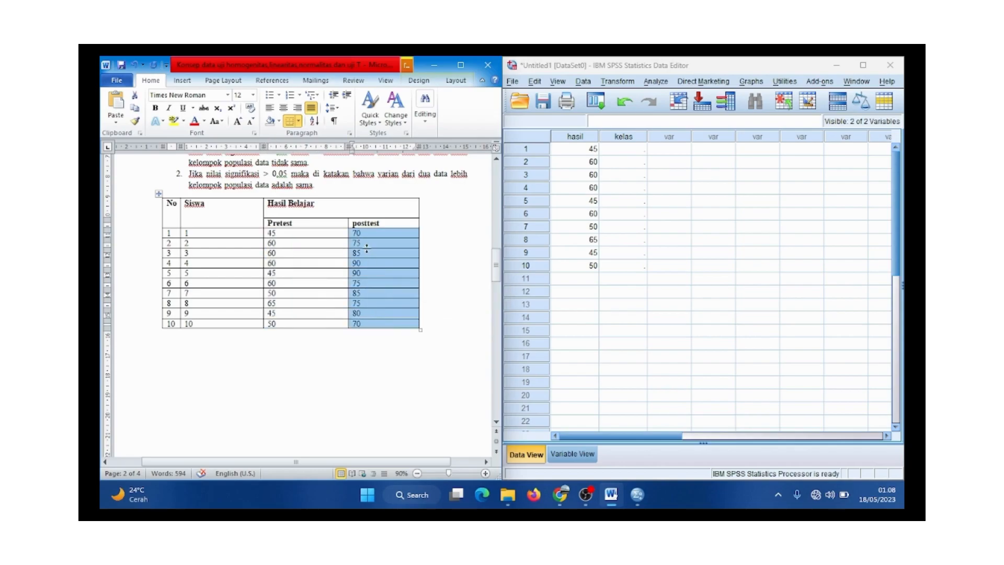
left_click(581, 281)
key("ctrl+v")
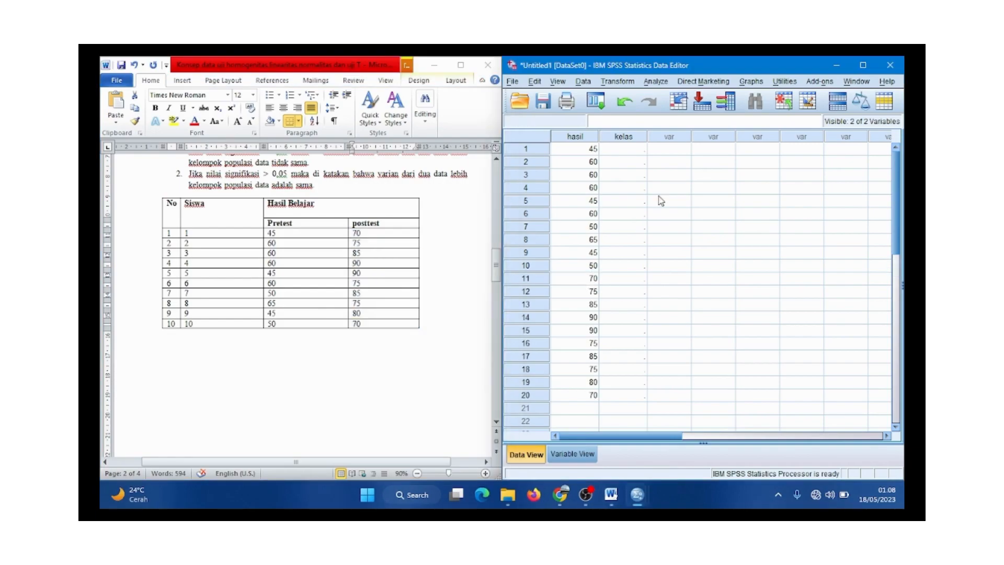
Step: Fill the kelas column with 1 for rows 1 to 10 and 2 for rows 11 to 20
left_click(642, 151)
type("1 1 1 1 1 1 1 1 1 1")
key("Return")
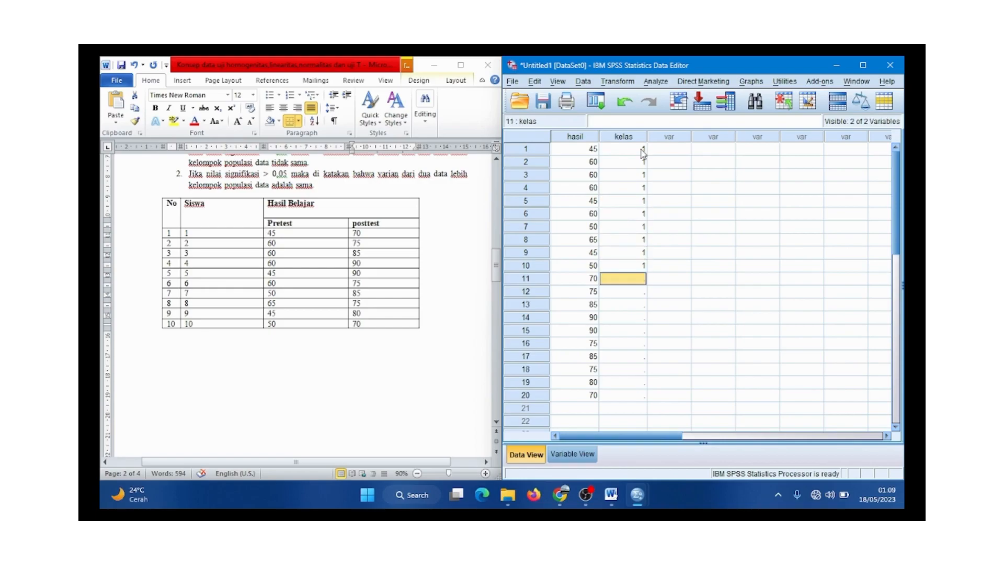
type("2 2 2")
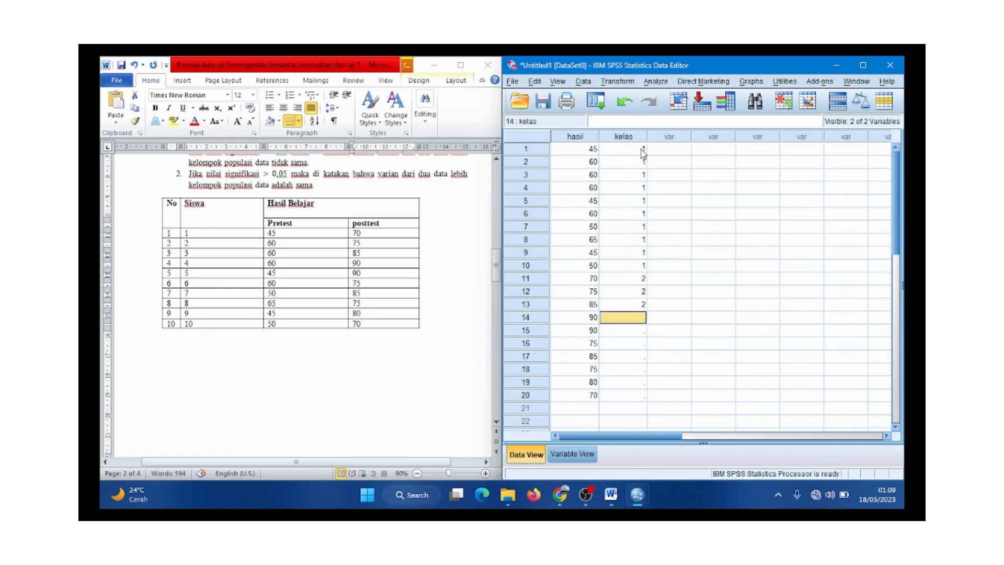
type(" 2 2 2 2 2 2 2")
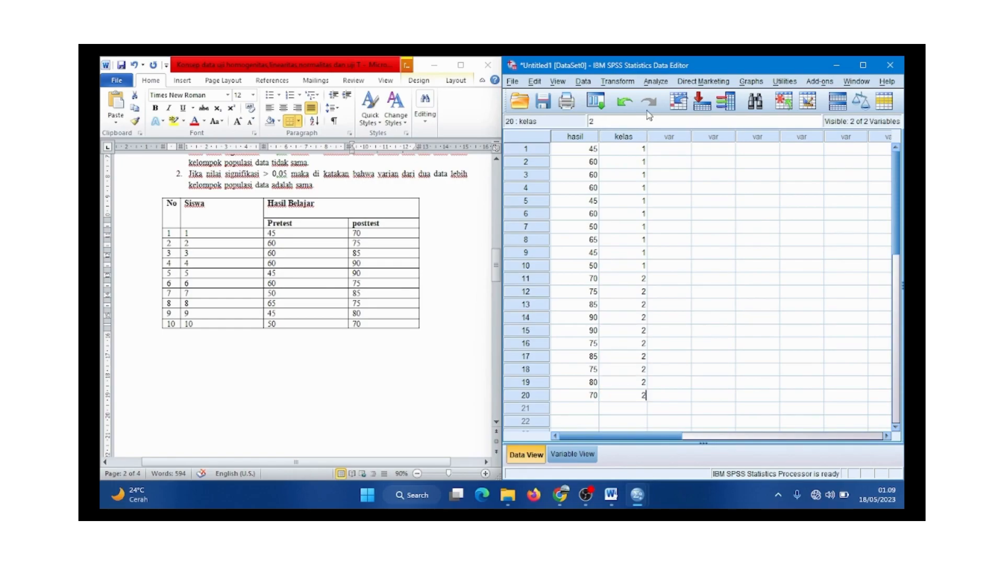
Step: Set up a One-Way ANOVA with hasil as the dependent variable and kelas as the factor
left_click(657, 83)
mouse_move(751, 140)
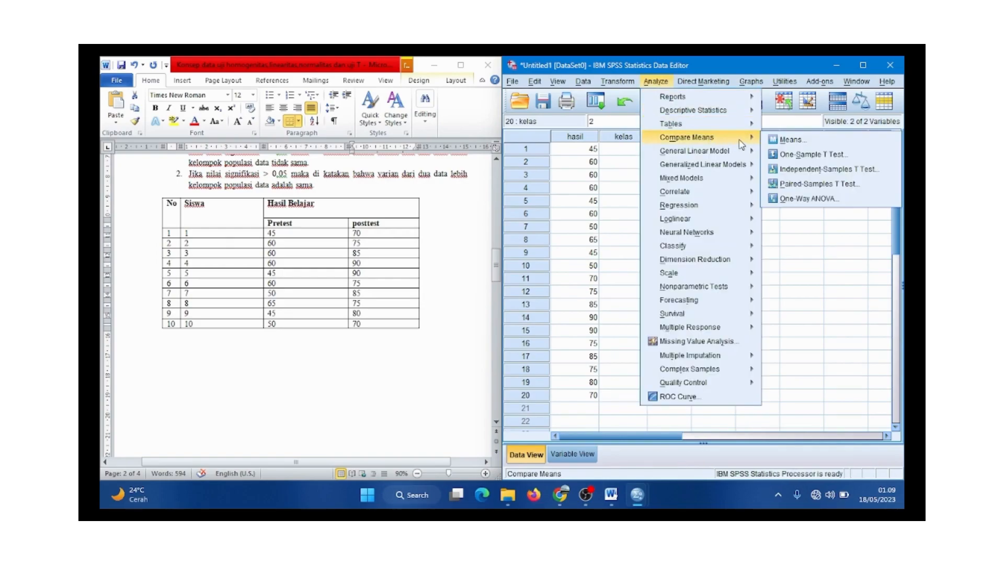
left_click(814, 199)
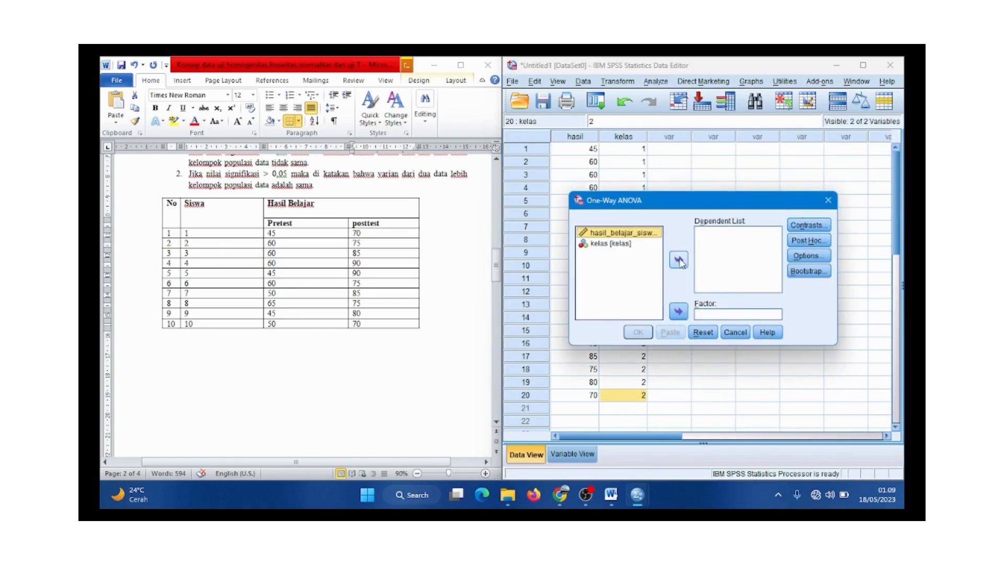
left_click(678, 260)
left_click(626, 236)
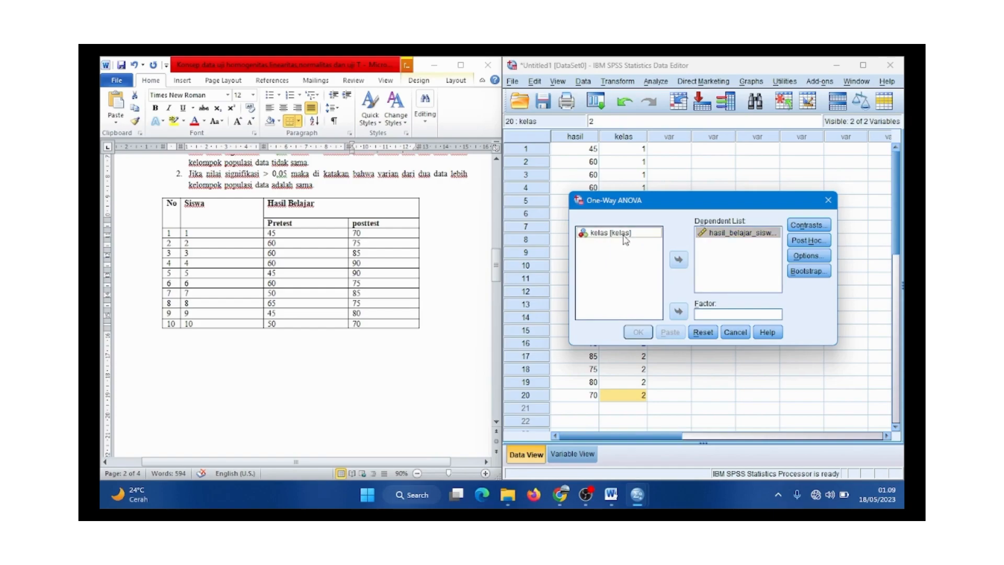
left_click(678, 309)
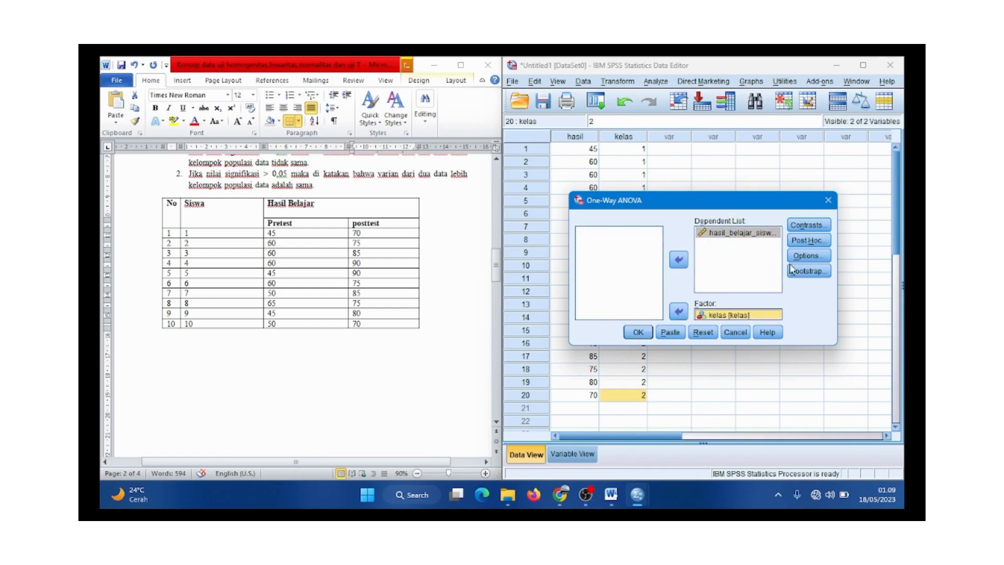
Step: Include the homogeneity of variance test in the One-Way ANOVA and run the analysis
left_click(818, 261)
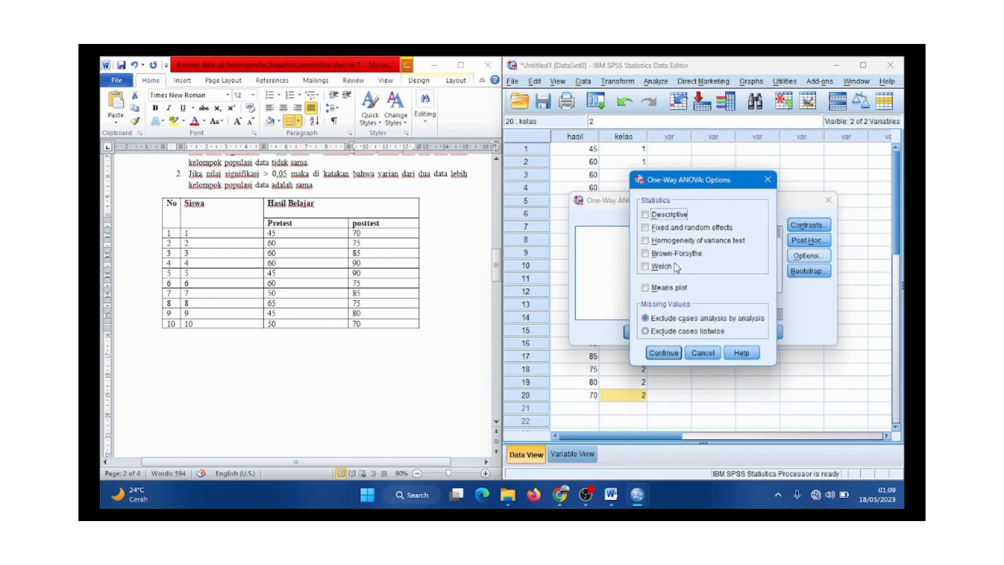
left_click(646, 240)
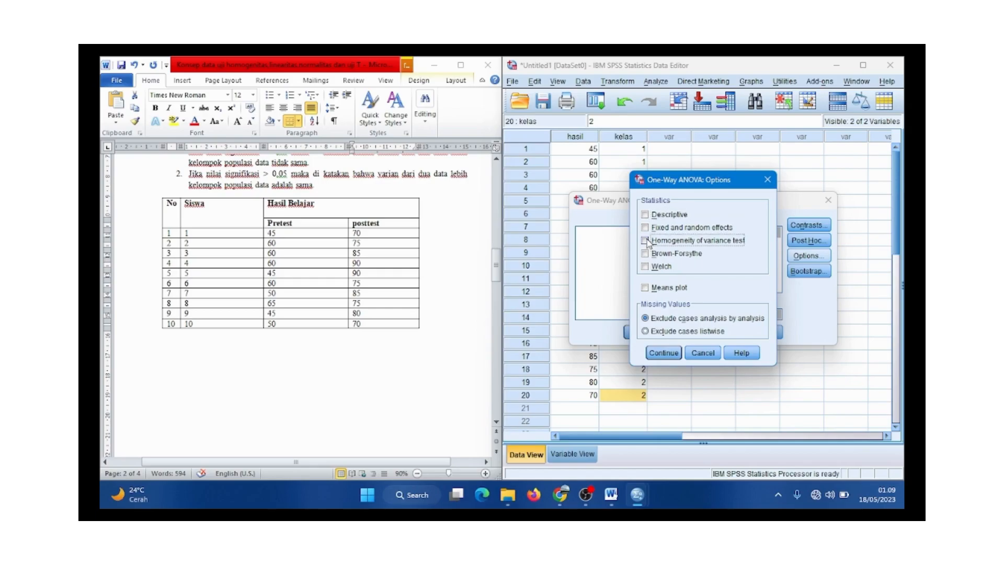
left_click(662, 353)
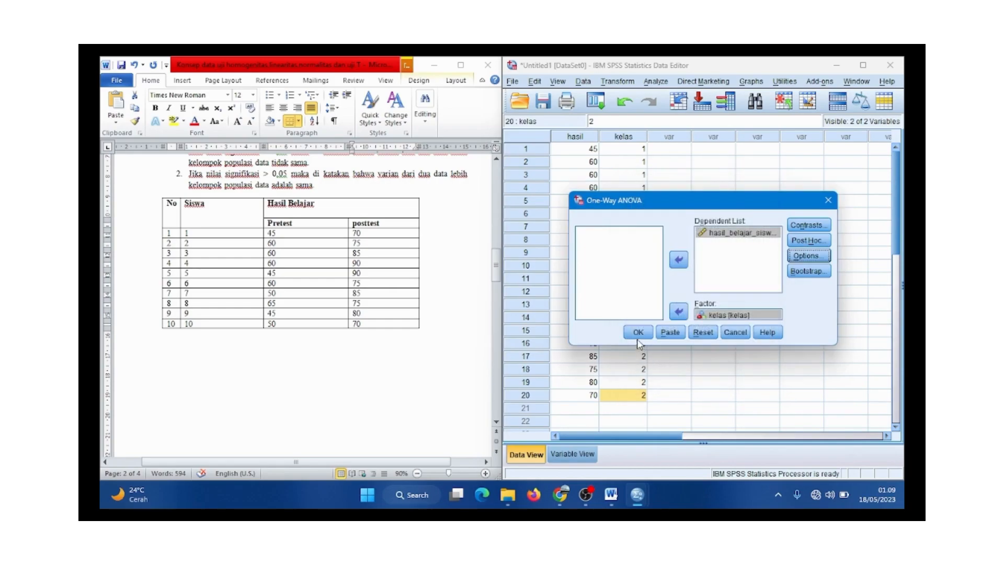
left_click(638, 332)
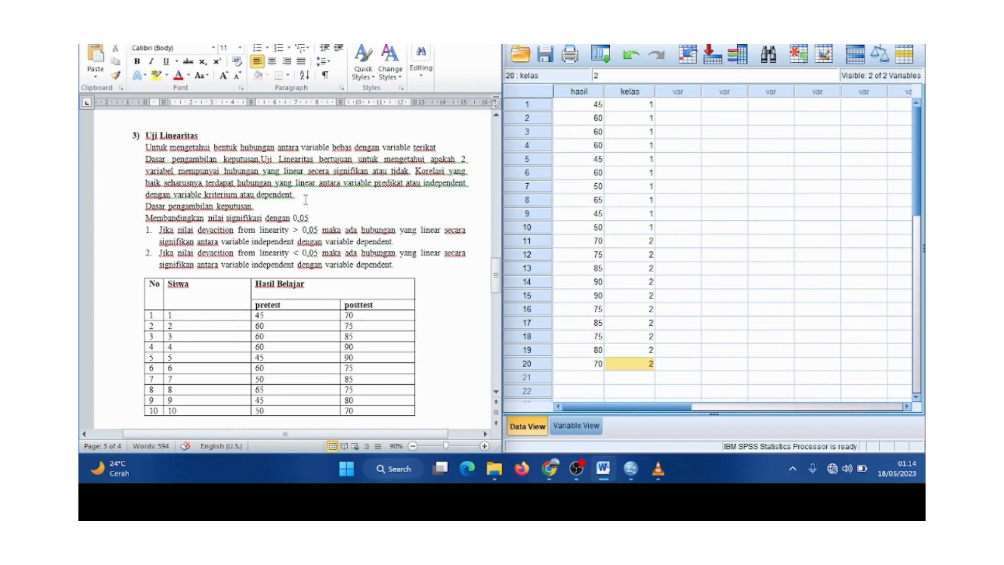
Step: Set up a Compare Means analysis (Means) with hasil as the independent variable and kelas as the dependent variable
left_click(260, 206)
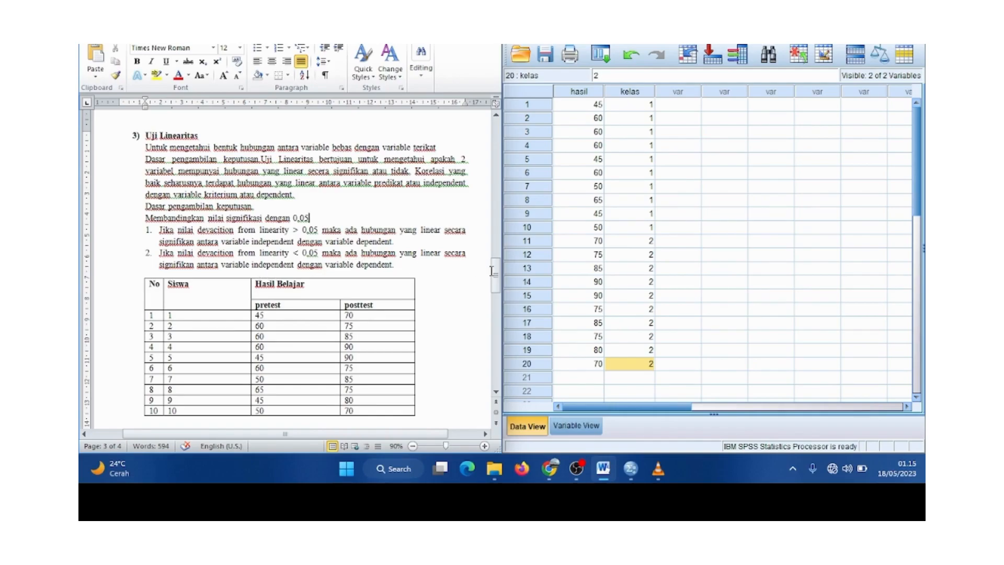
left_click_drag(498, 274, 498, 281)
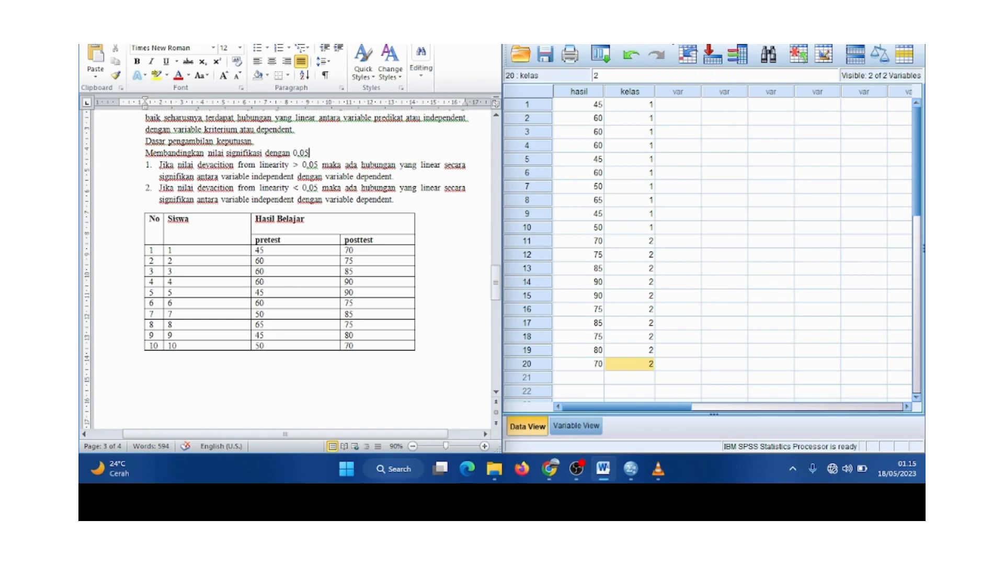
left_click(665, 38)
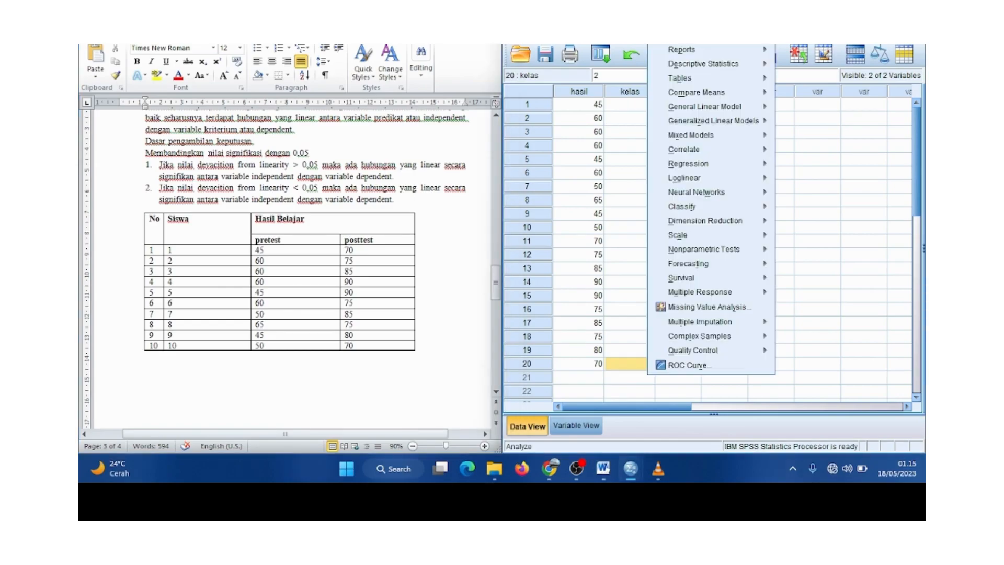
mouse_move(765, 94)
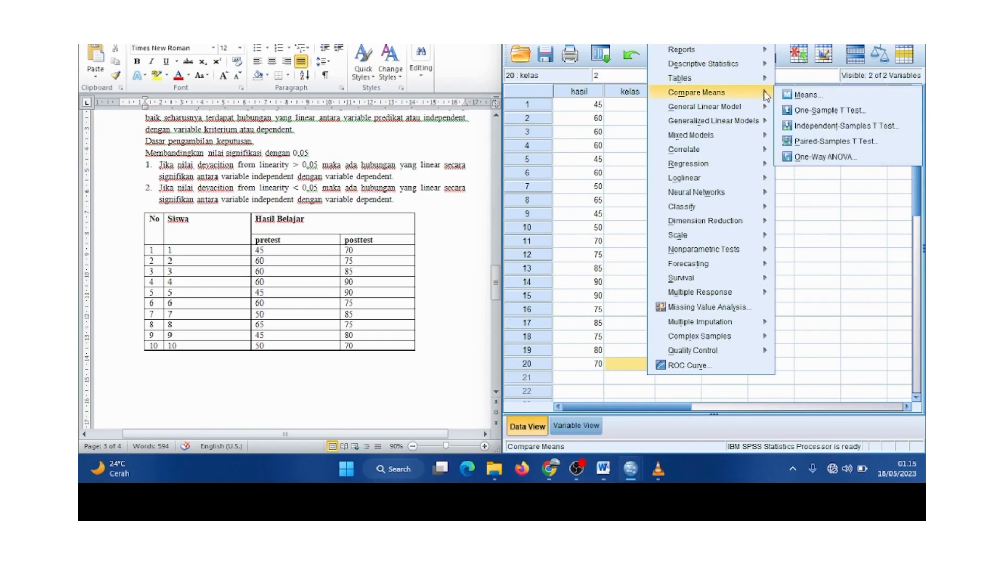
left_click(800, 96)
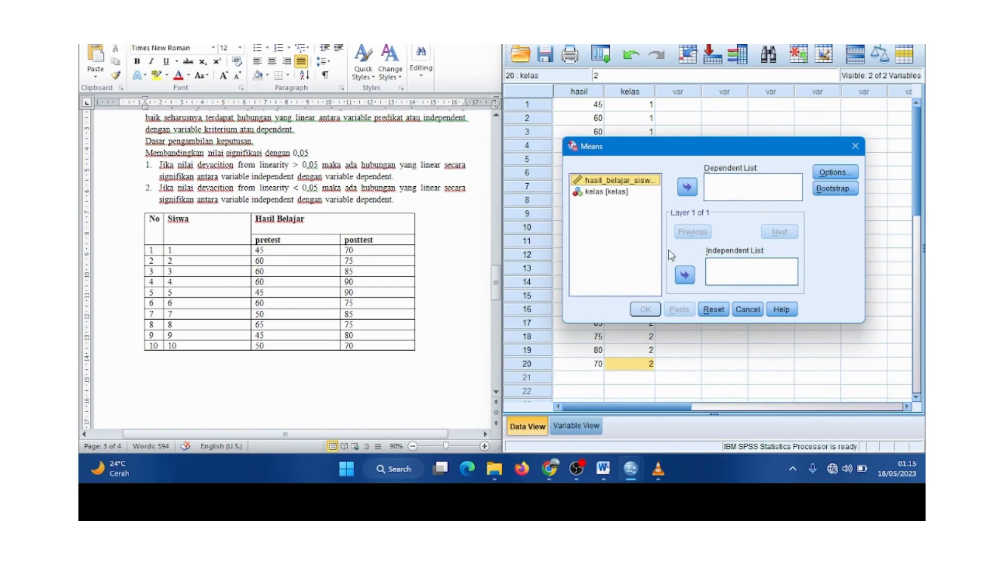
left_click(684, 275)
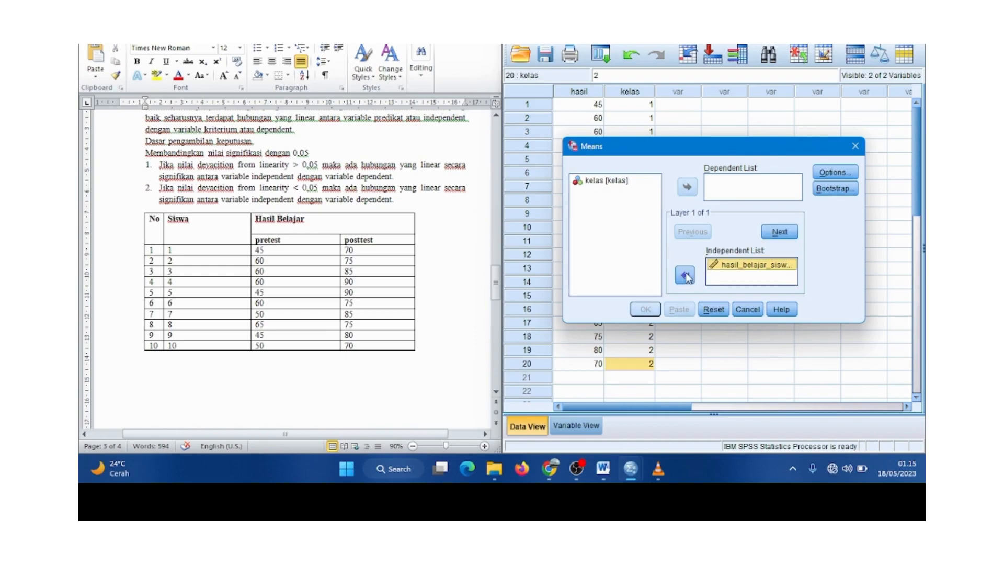
left_click(687, 188)
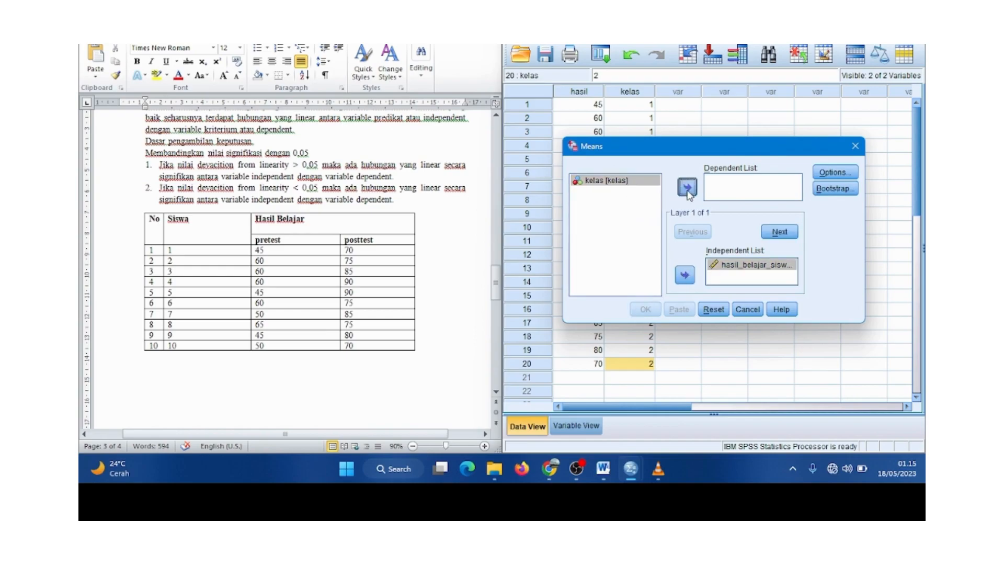
Step: Include the test for linearity in the Means analysis and run it
left_click(830, 175)
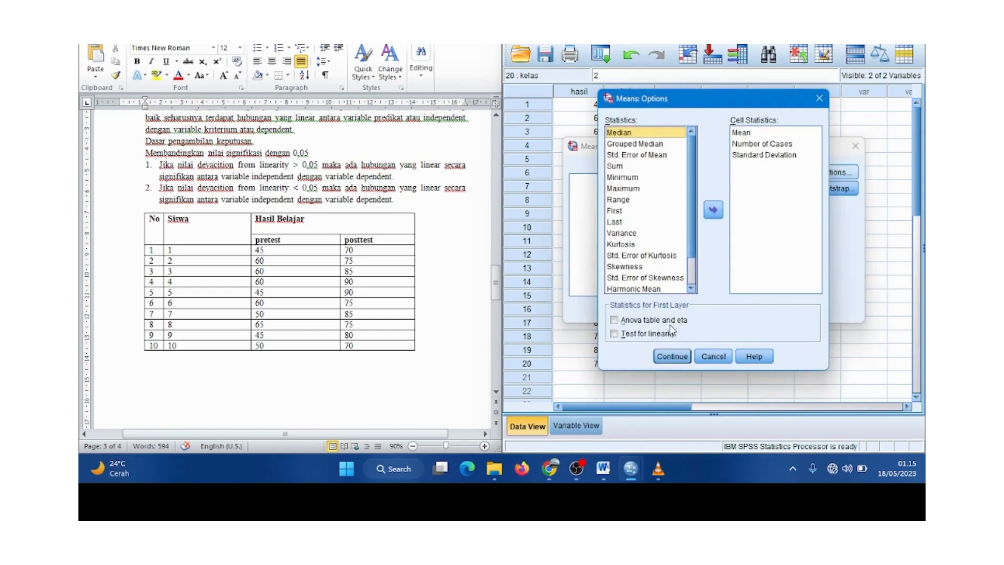
left_click(613, 334)
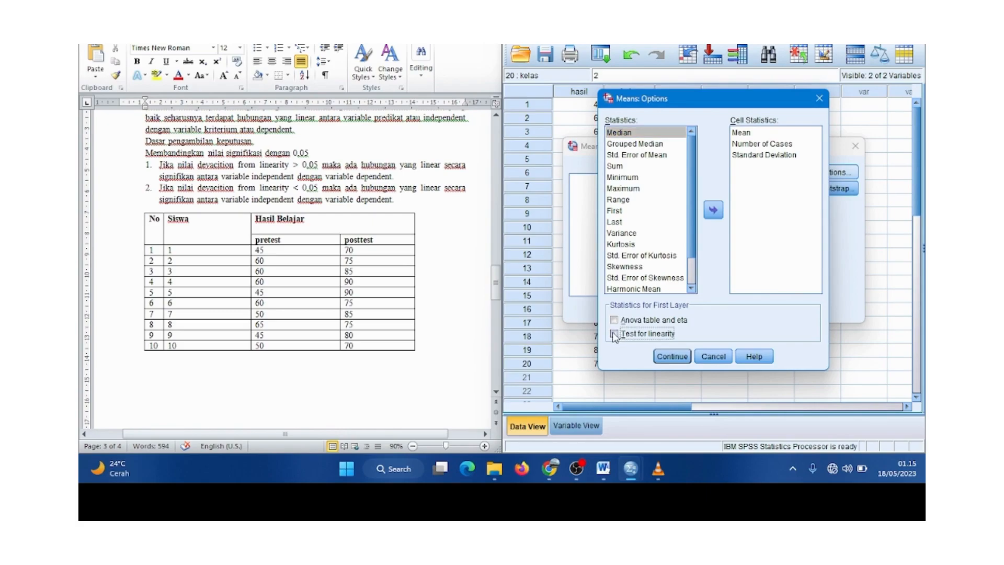
left_click(667, 357)
left_click(640, 310)
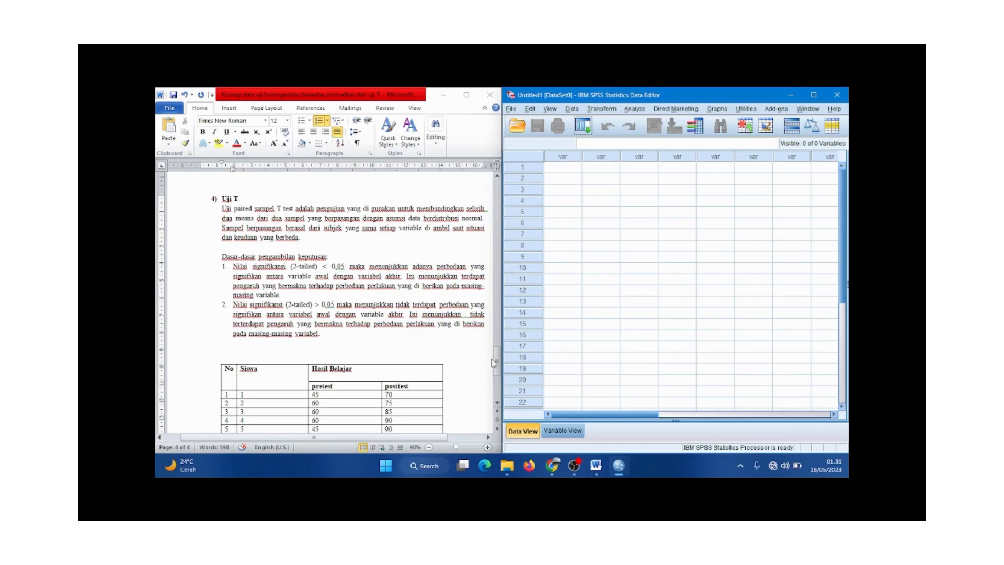
Step: Bring up the Uji T score table in Word and open the variable definitions of the empty SPSS dataset
left_click_drag(498, 368, 498, 381)
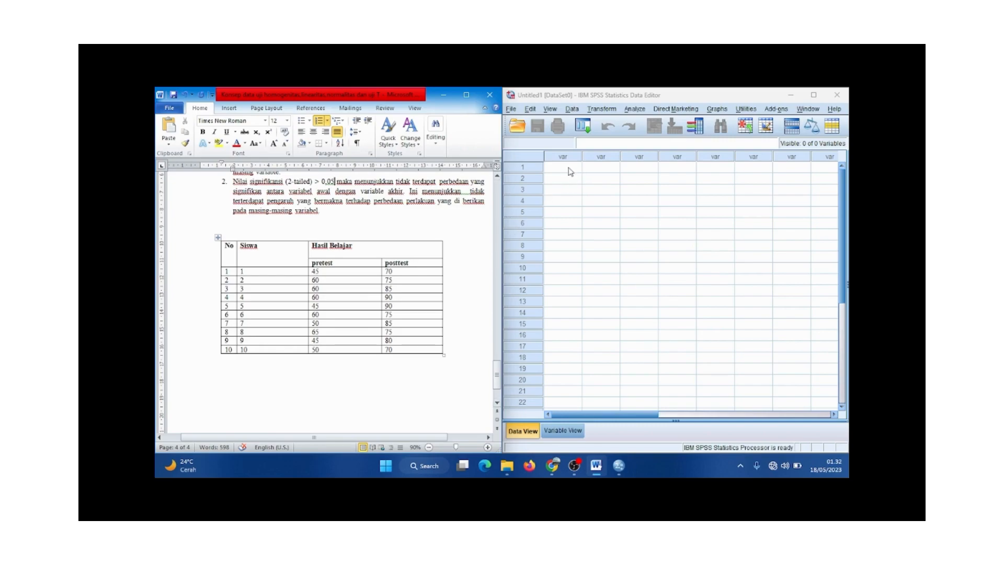
left_click_drag(499, 384, 499, 372)
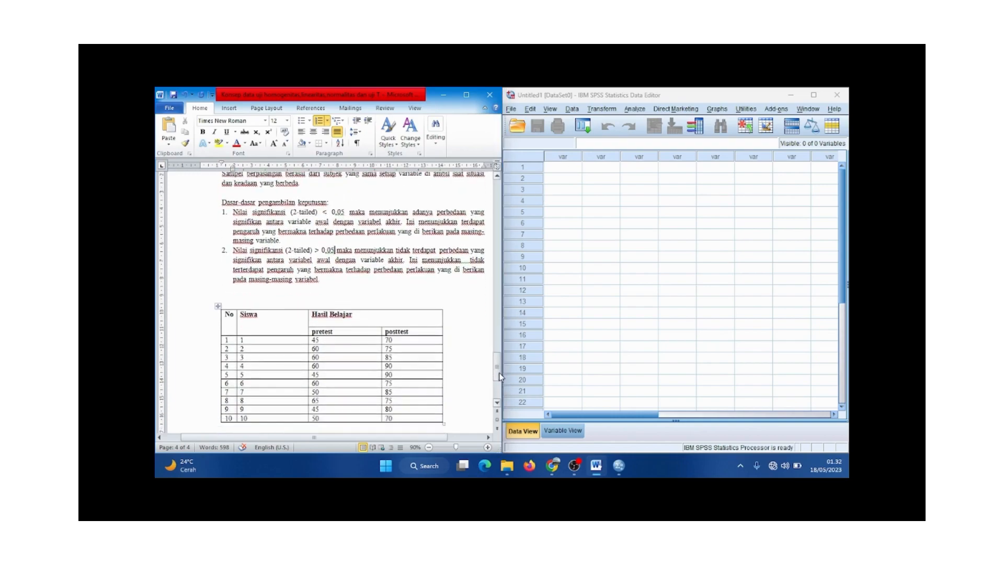
left_click(575, 431)
left_click(574, 155)
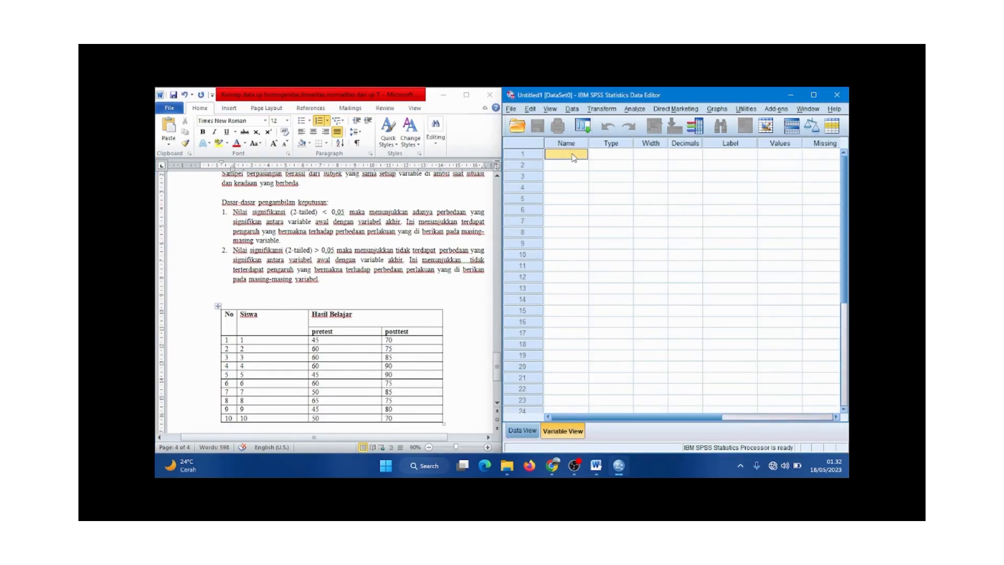
type("HASIL")
key("BackSpace")
key("BackSpace")
key("BackSpace")
key("BackSpace")
key("BackSpace")
key("Tab")
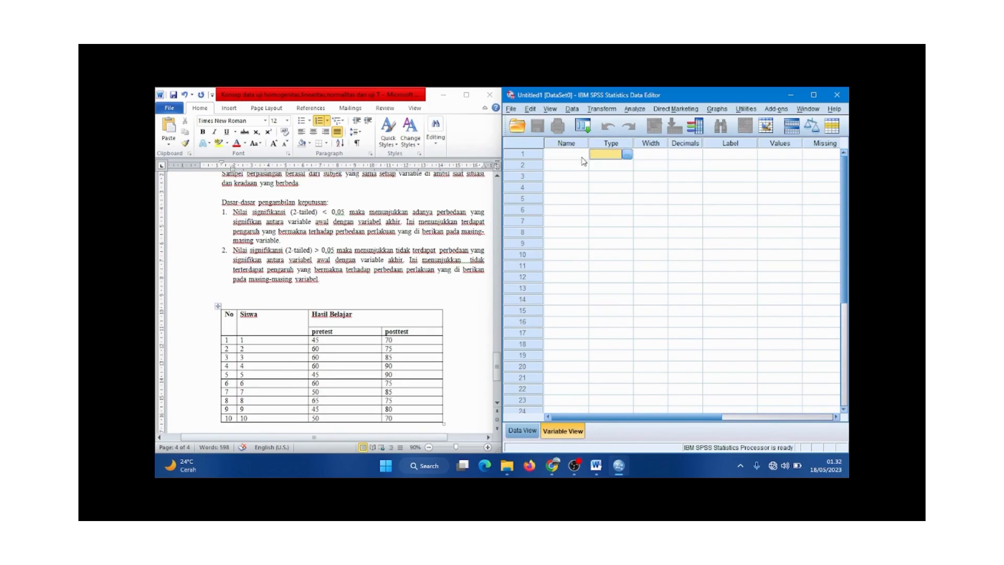
left_click(572, 155)
type("HAS")
key("BackSpace")
key("BackSpace")
key("BackSpace")
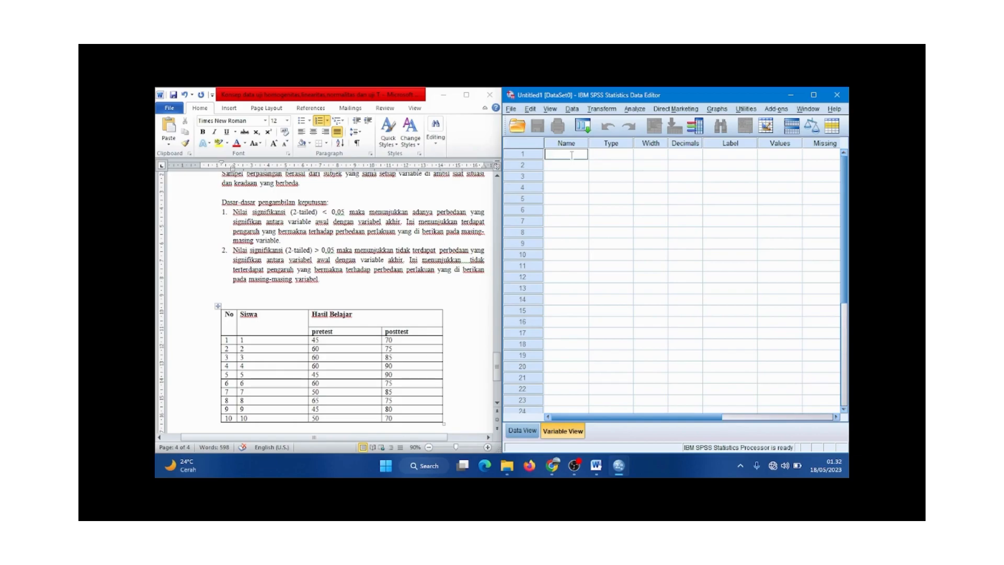
Step: Name the first variable hasil and set its decimals to 0
type("has")
left_click(607, 155)
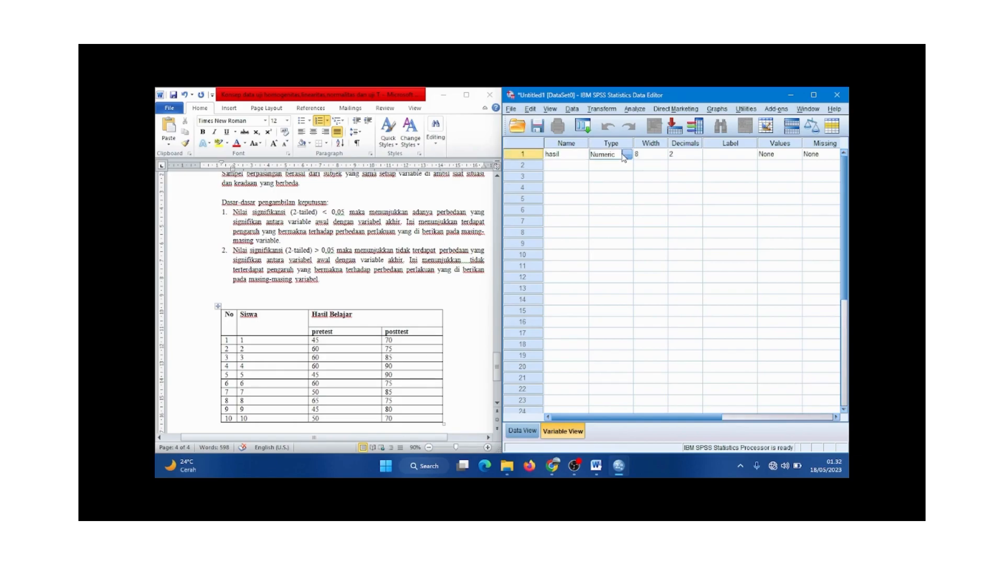
left_click(674, 156)
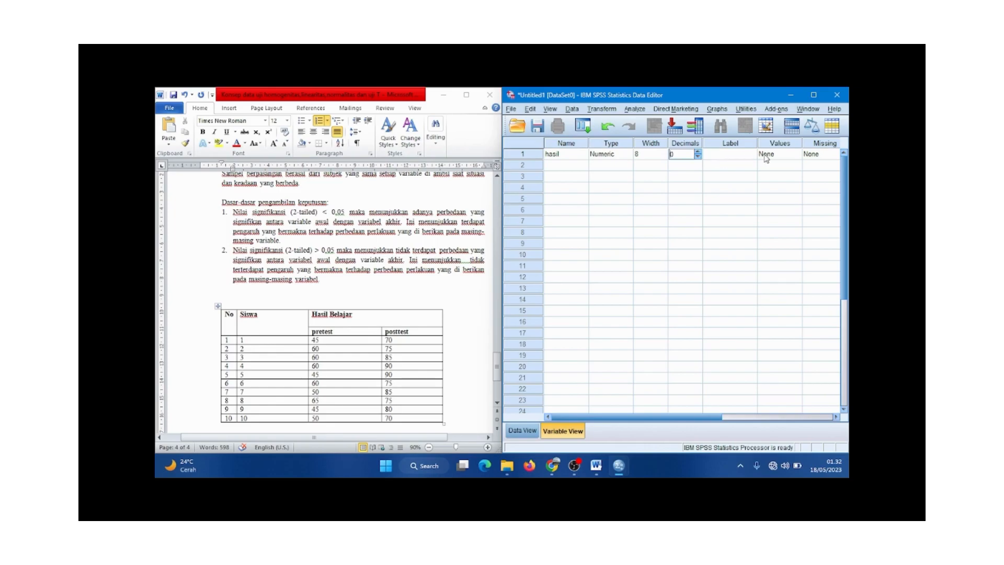
Step: Give the hasil variable the label "pretest" and set its measurement level to Scale
left_click(736, 156)
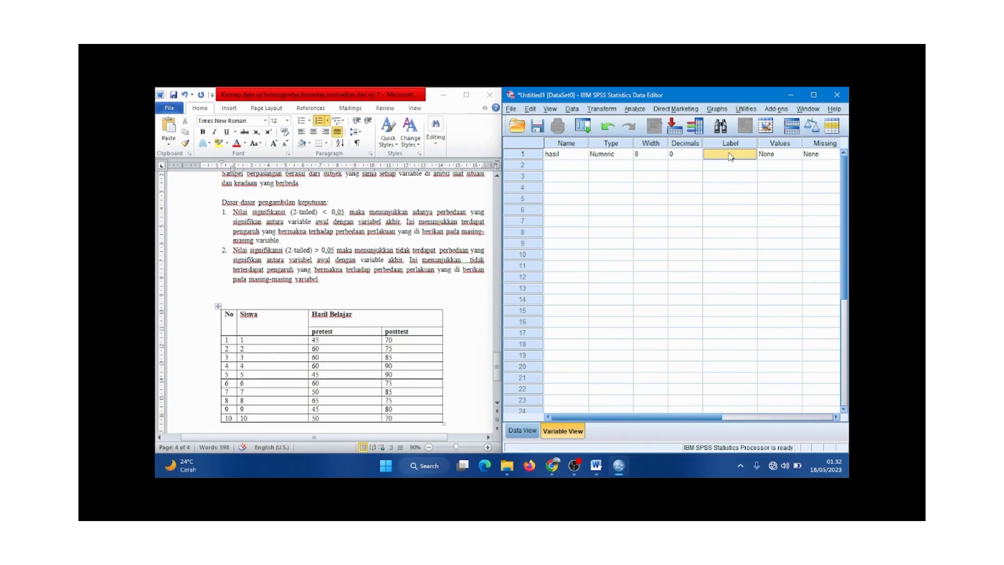
type("pretest")
left_click(792, 157)
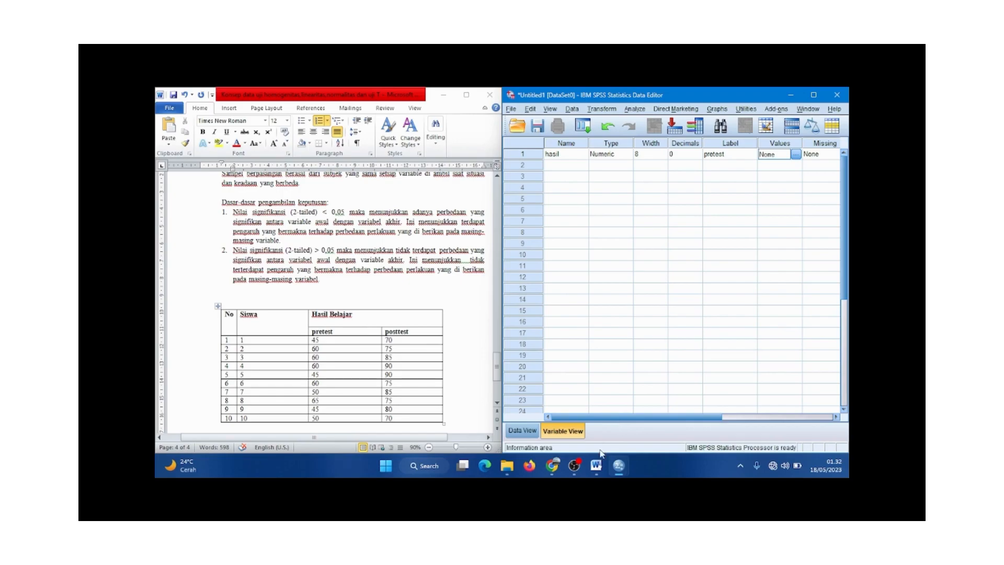
left_click_drag(595, 423, 696, 424)
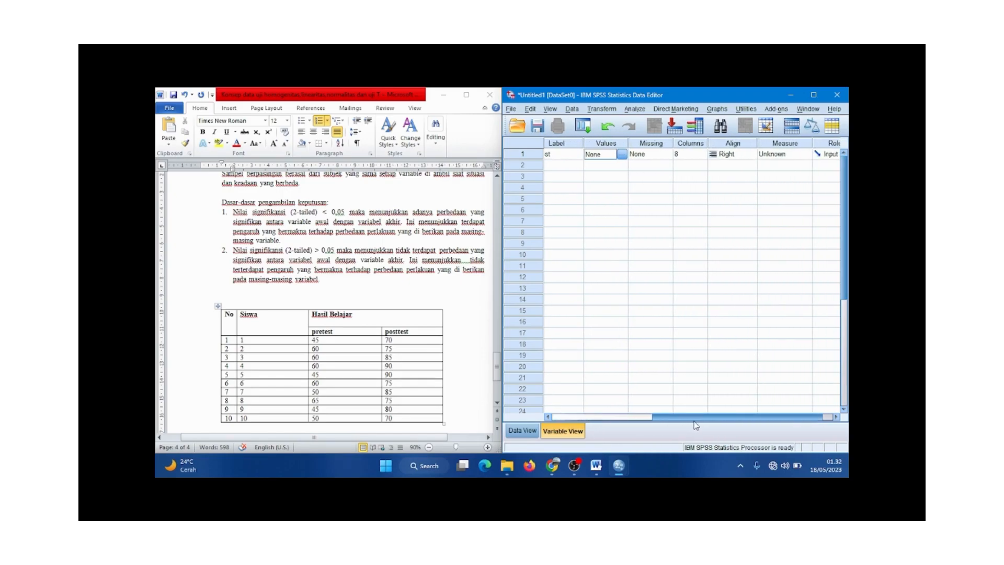
left_click(773, 157)
left_click(786, 165)
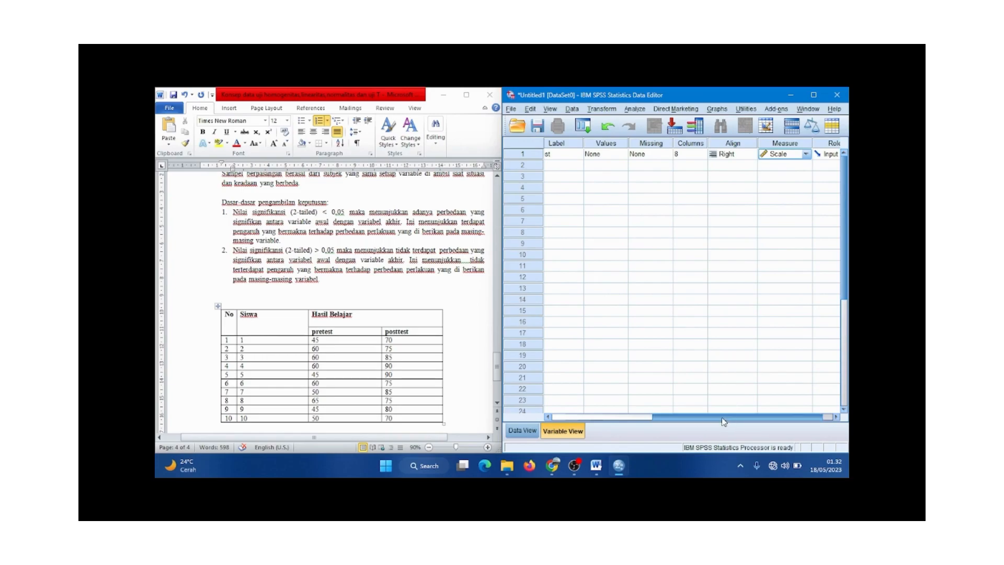
Step: Add a second variable named kelas with 0 decimals and the label "posttest"
left_click_drag(723, 422, 622, 418)
left_click(575, 166)
type("kelas")
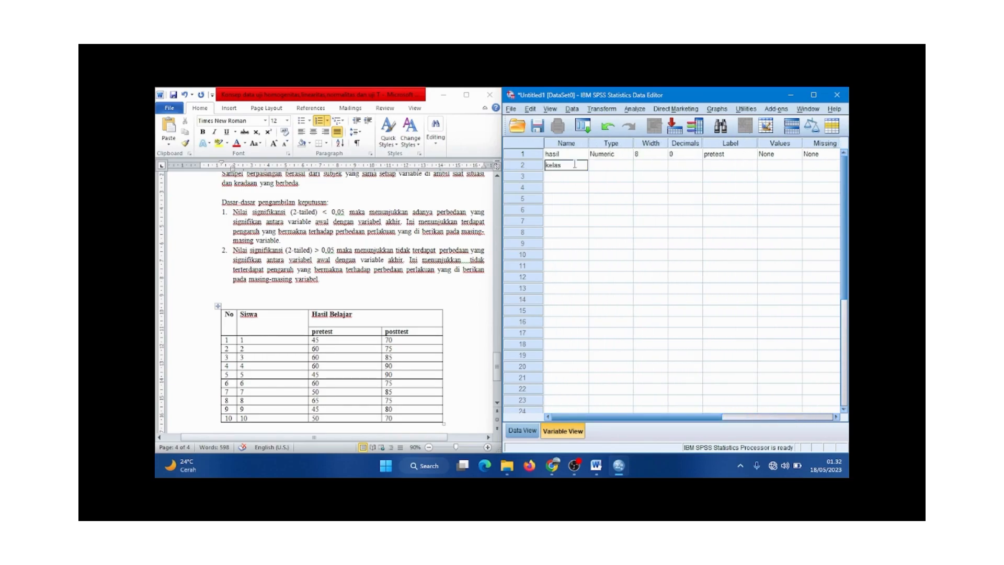
left_click(604, 166)
left_click(674, 167)
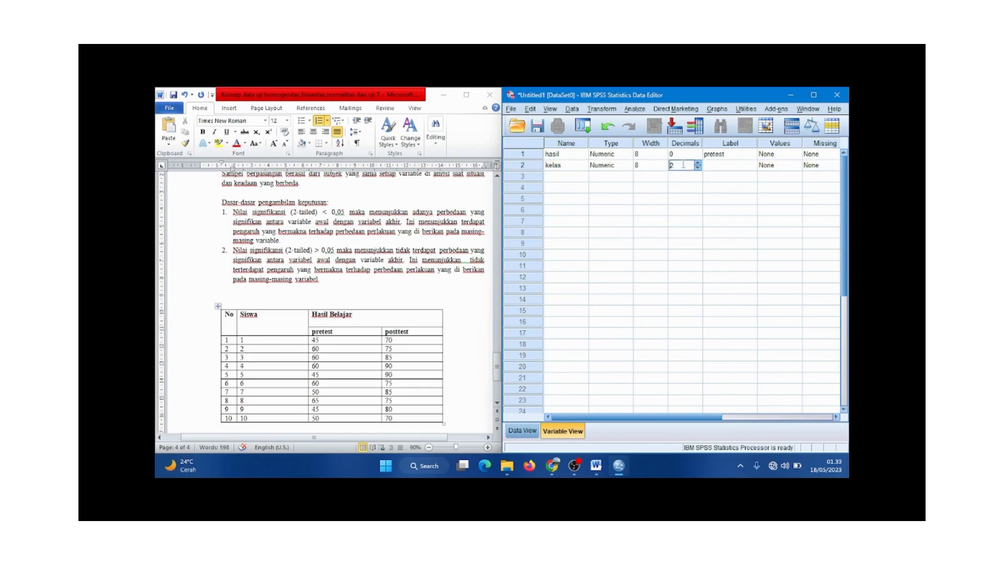
left_click(720, 165)
type("posttest")
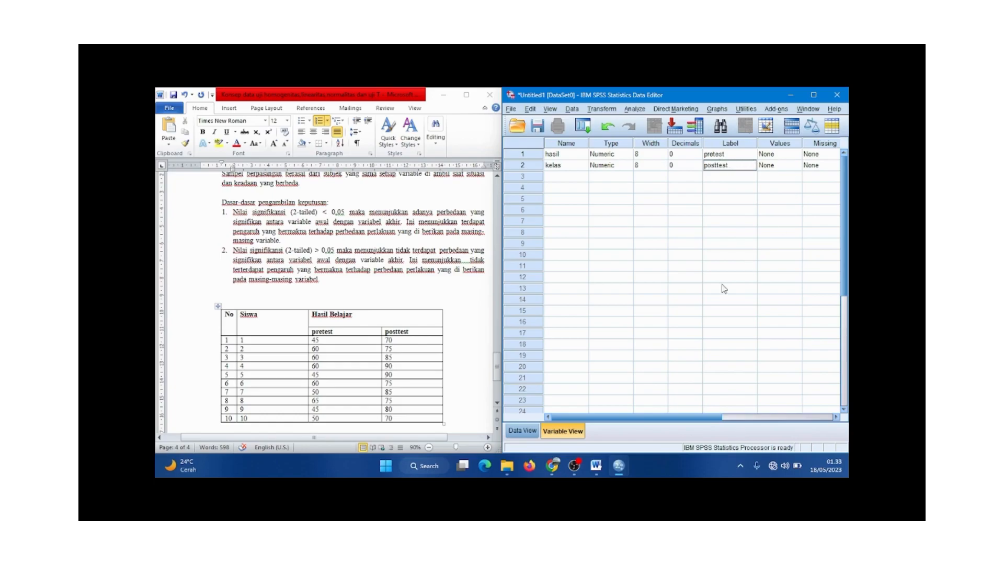
Step: Set the measurement level of the kelas variable to Scale and keep its alignment at Right
left_click_drag(623, 417, 746, 415)
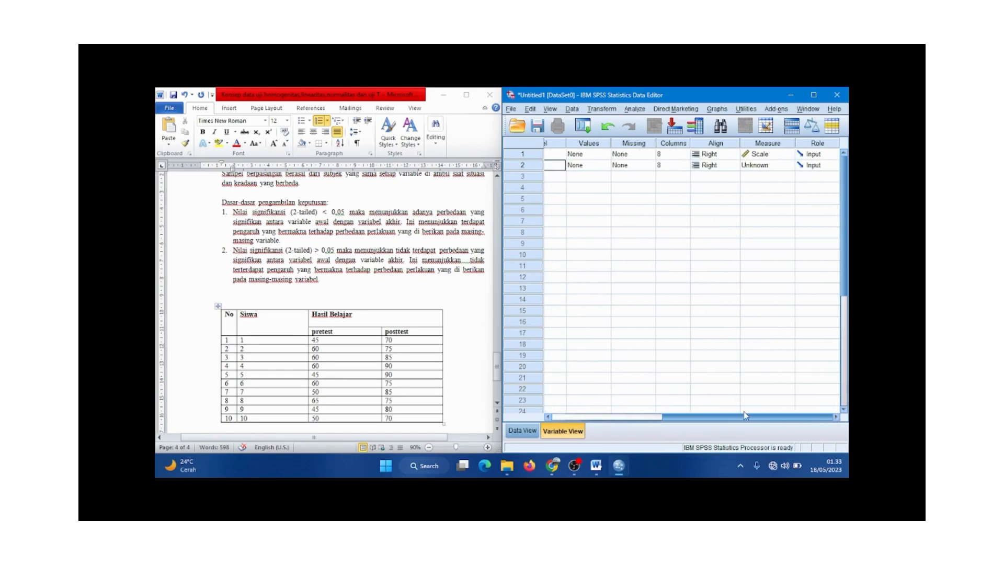
left_click(755, 165)
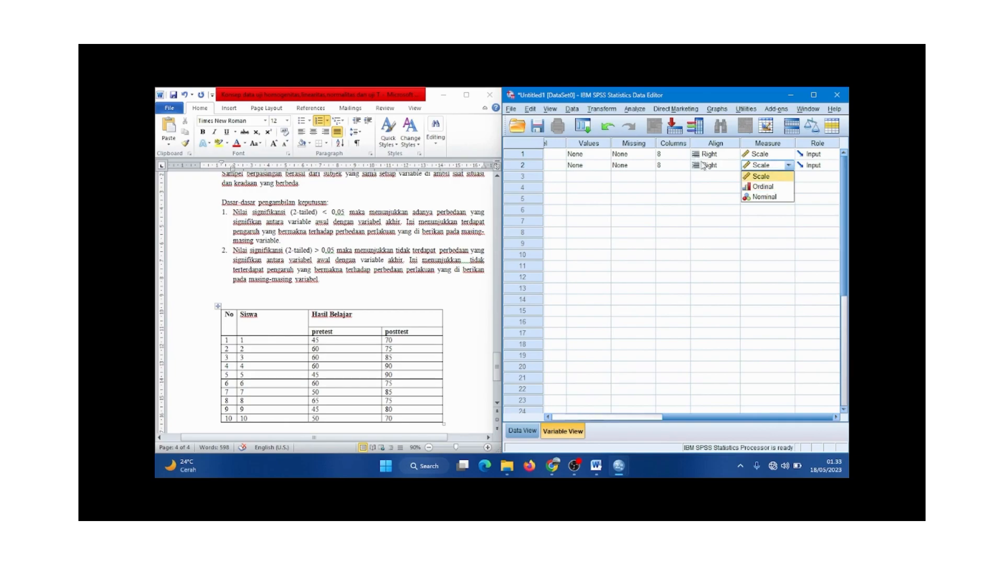
left_click(729, 165)
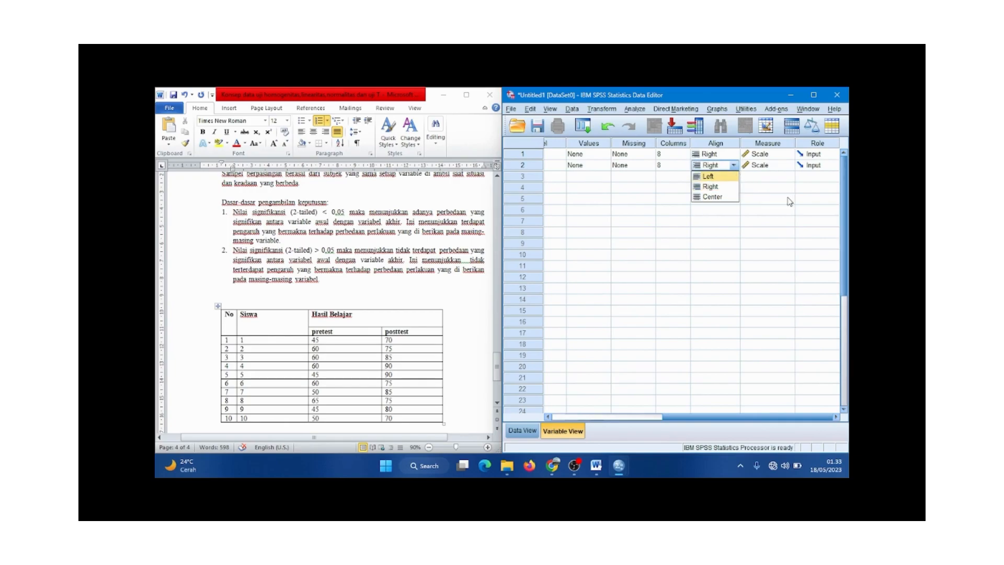
left_click(848, 225)
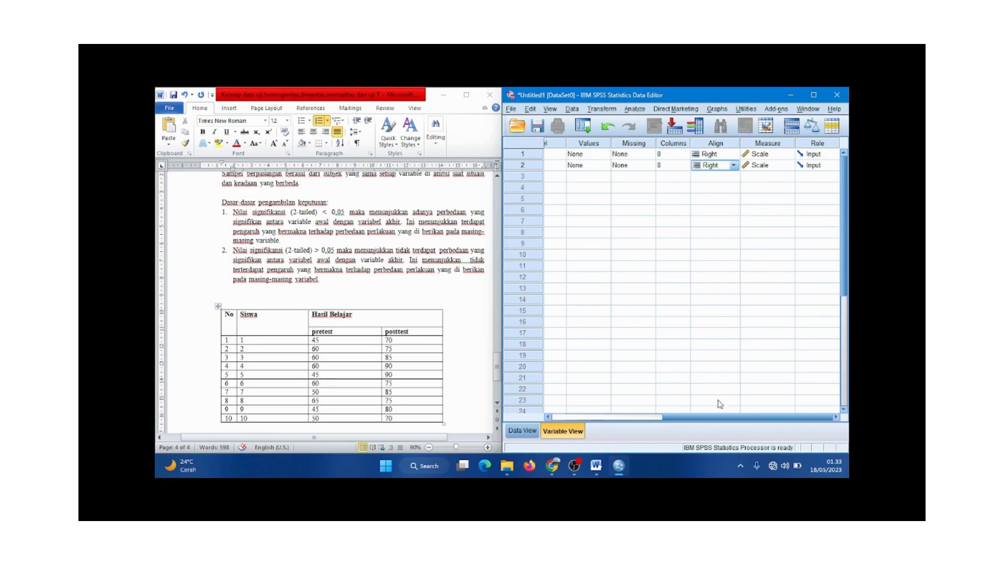
left_click(686, 412)
left_click_drag(686, 412, 685, 416)
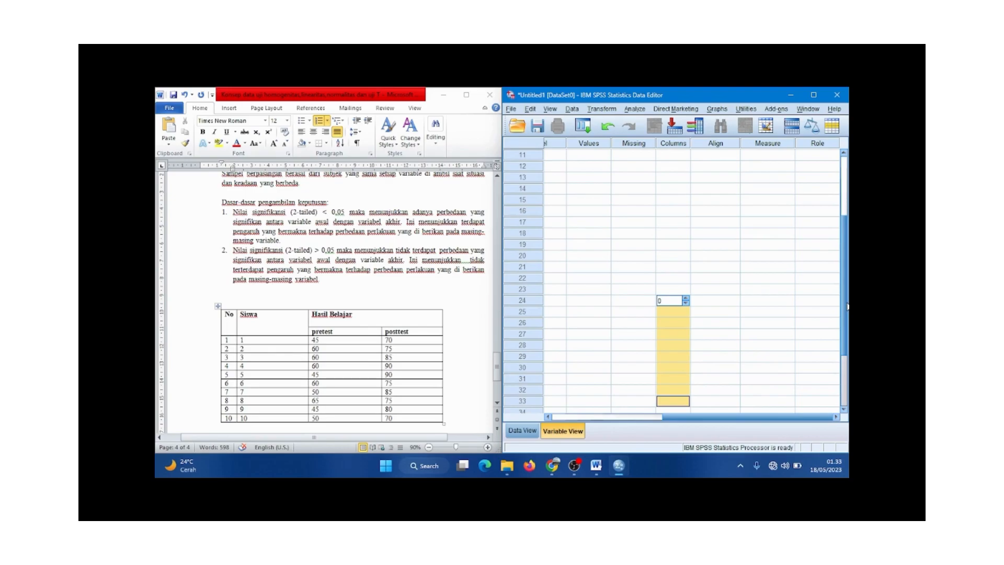
scroll(848, 306, "up", 3)
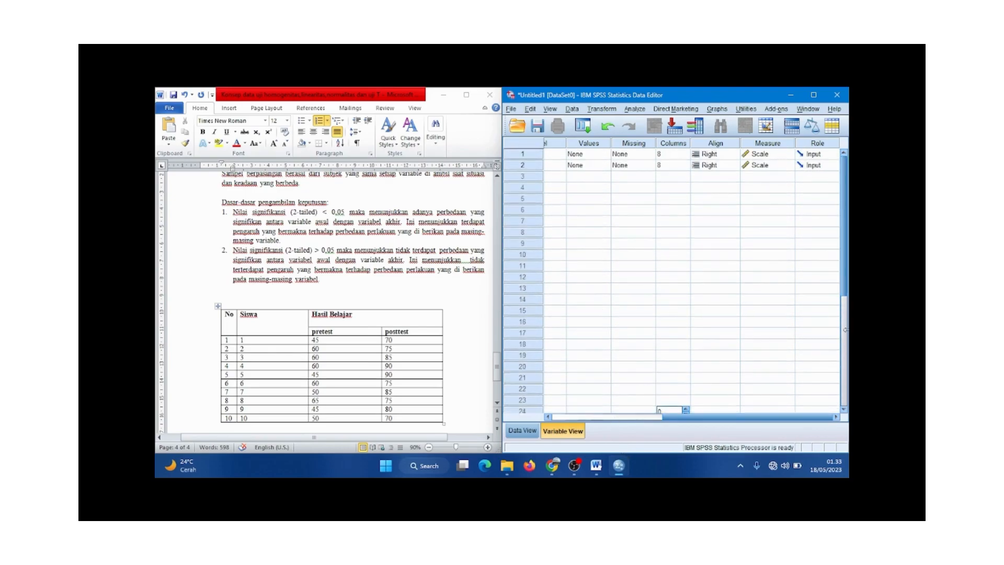
left_click(741, 303)
left_click_drag(699, 418, 551, 426)
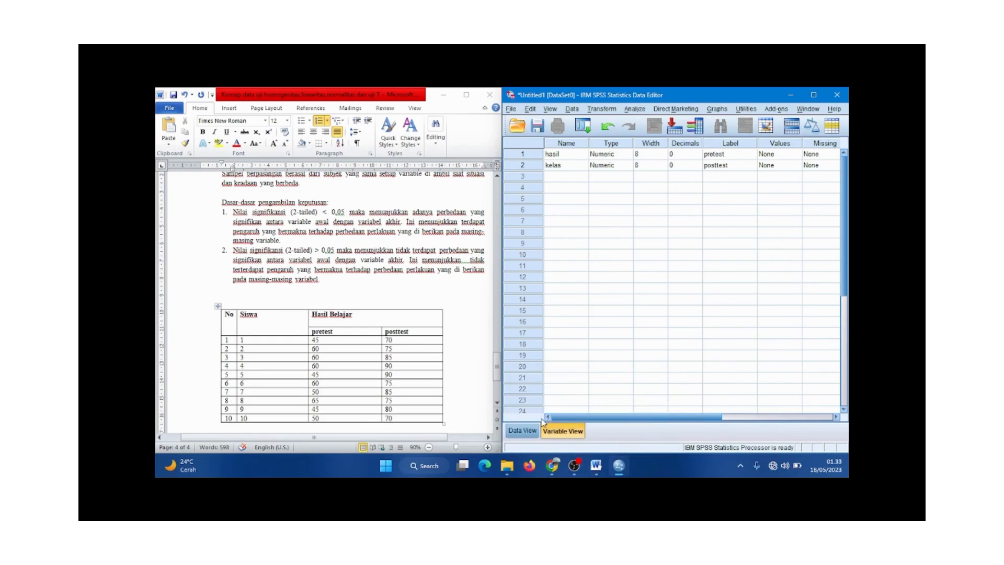
Step: Copy the ten pretest scores from the Word table into the hasil column of the SPSS data, starting at row 1
left_click(514, 431)
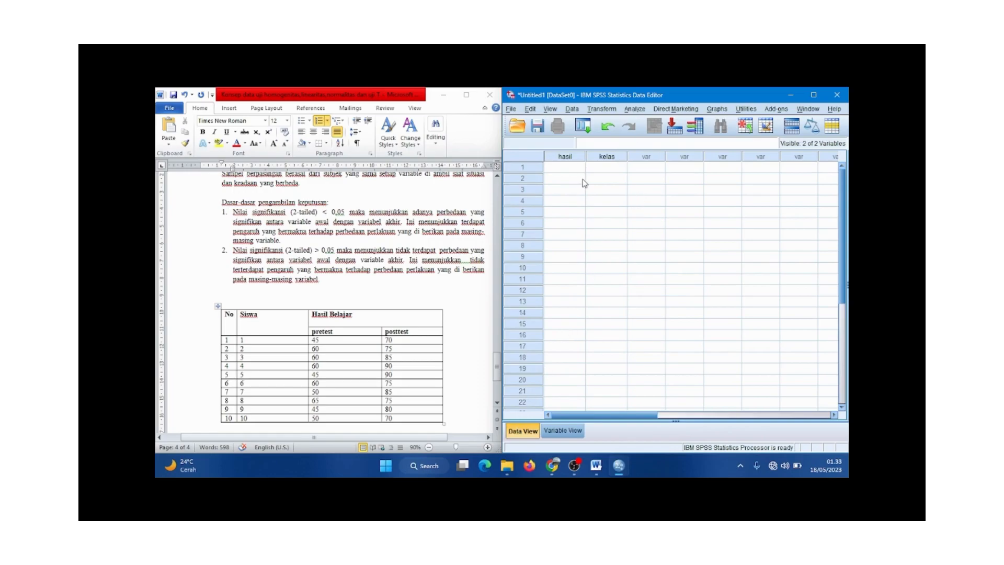
left_click(566, 171)
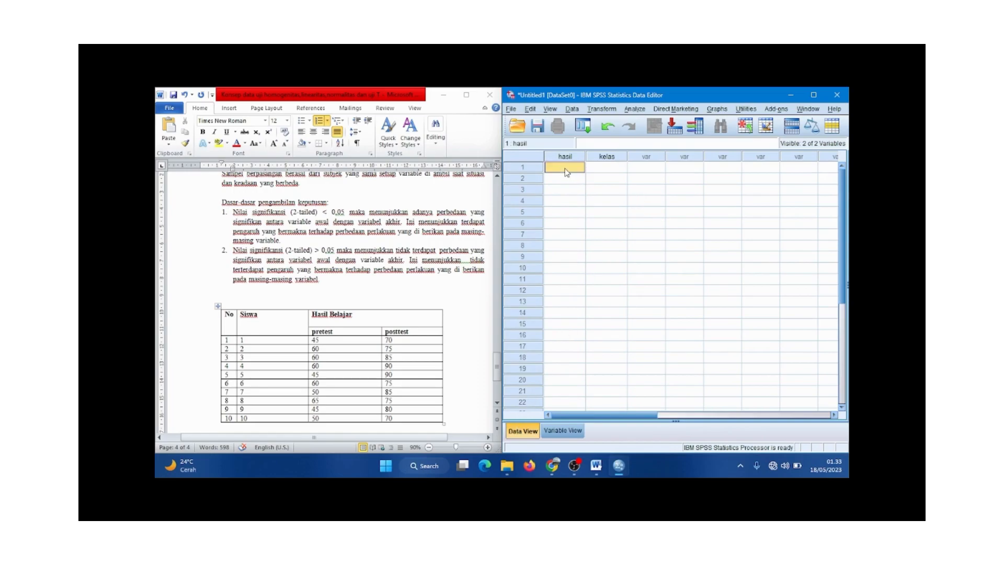
left_click(313, 341)
left_click_drag(312, 341, 356, 418)
key("ctrl+c")
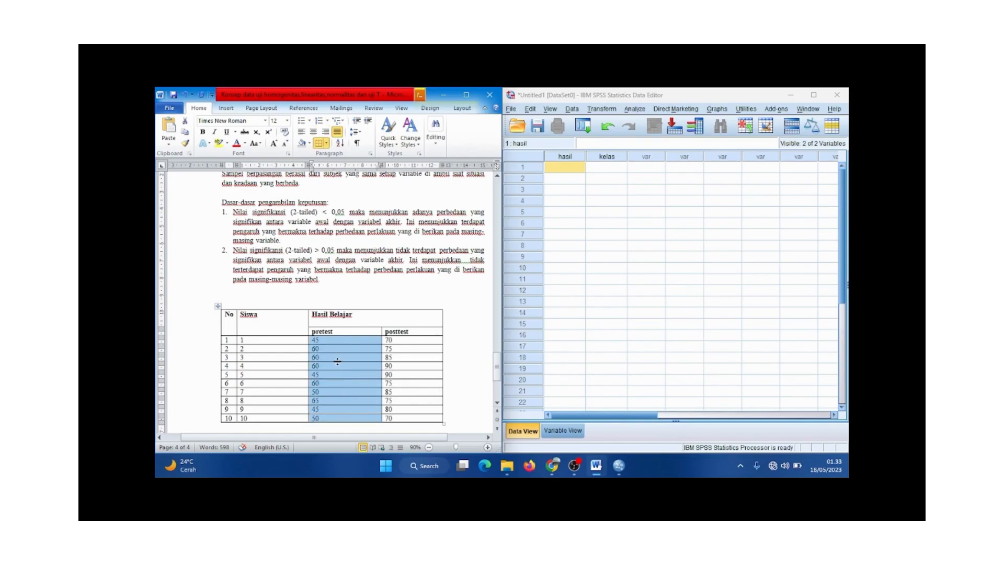
left_click(564, 169)
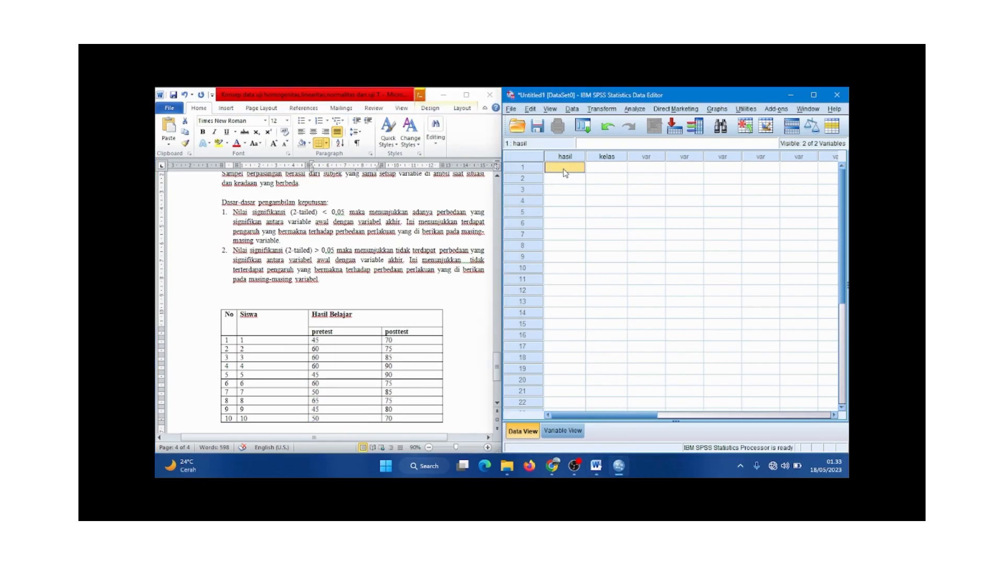
key("ctrl+v")
Step: Copy the ten posttest scores from the Word table into the hasil column of the SPSS data, starting at row 11
left_click(388, 350)
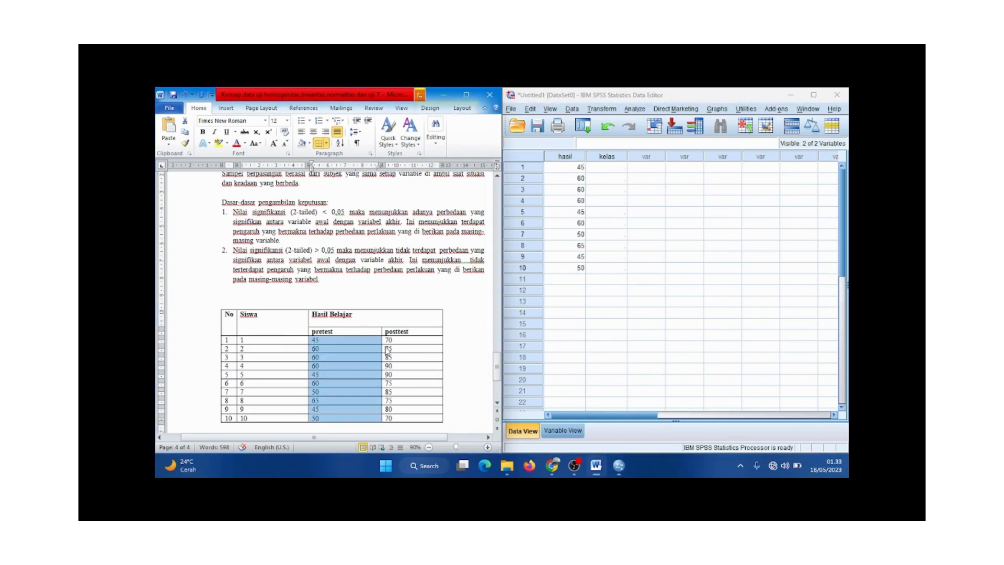
left_click_drag(388, 340, 402, 418)
key("ctrl+c")
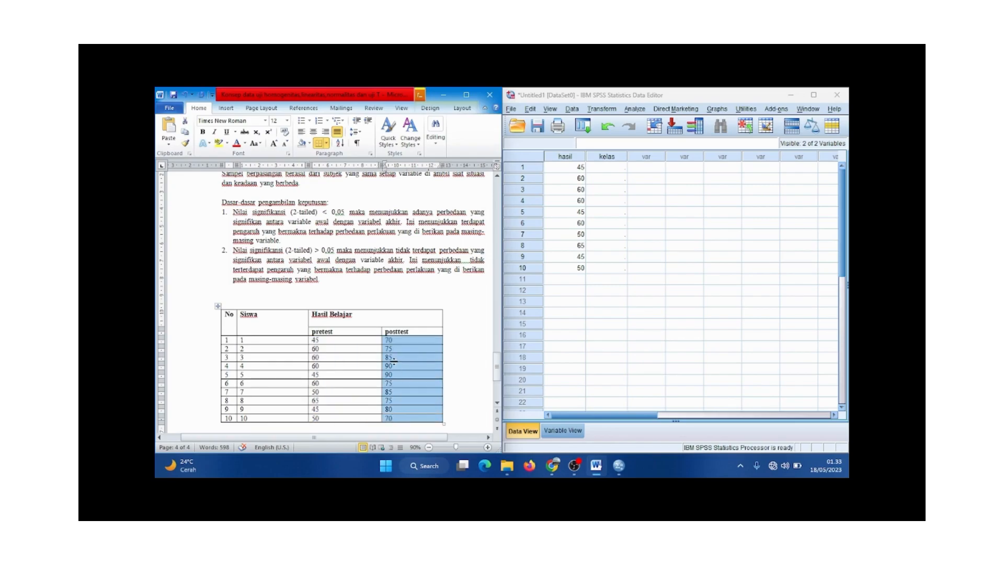
left_click(566, 280)
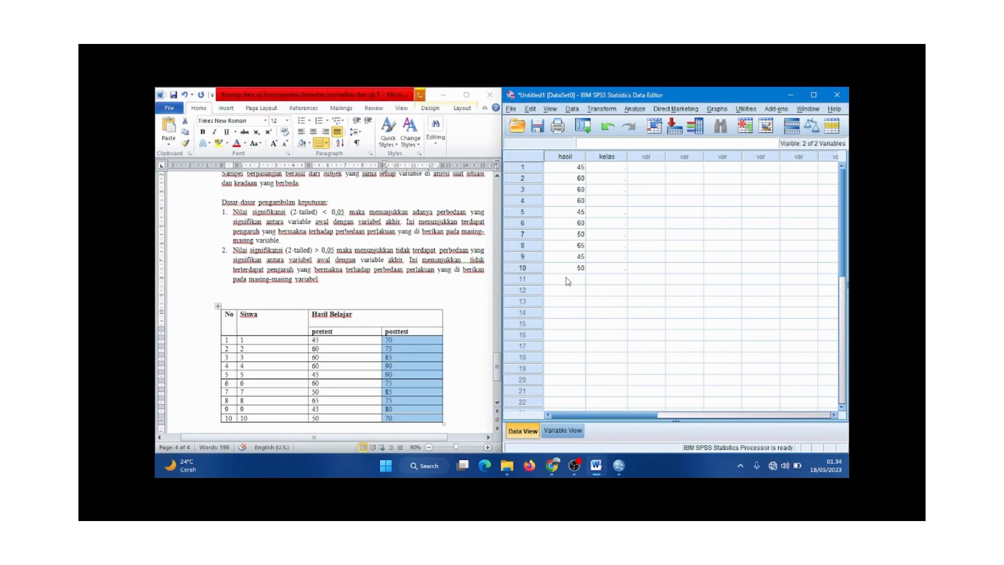
key("ctrl+v")
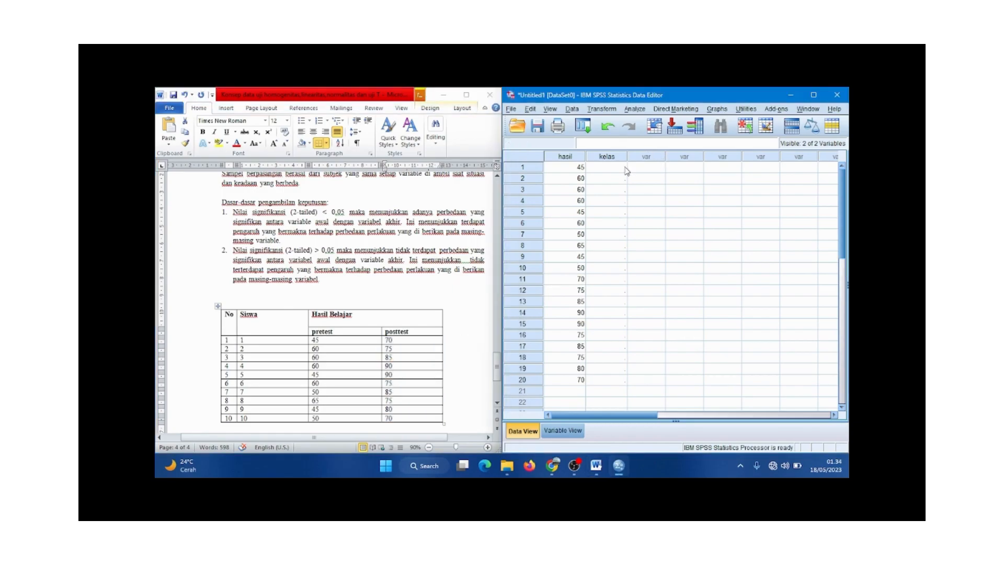
Step: Enter the group code 1 in the kelas column for rows 1 to 10
left_click(611, 170)
type("1")
key("Return")
key("1")
key("Return")
key("1")
key("Return")
key("1")
key("Return")
key("1")
key("Return")
type("11")
key("Return")
type("1")
key("Return")
type("1")
key("Return")
type("1")
key("Return")
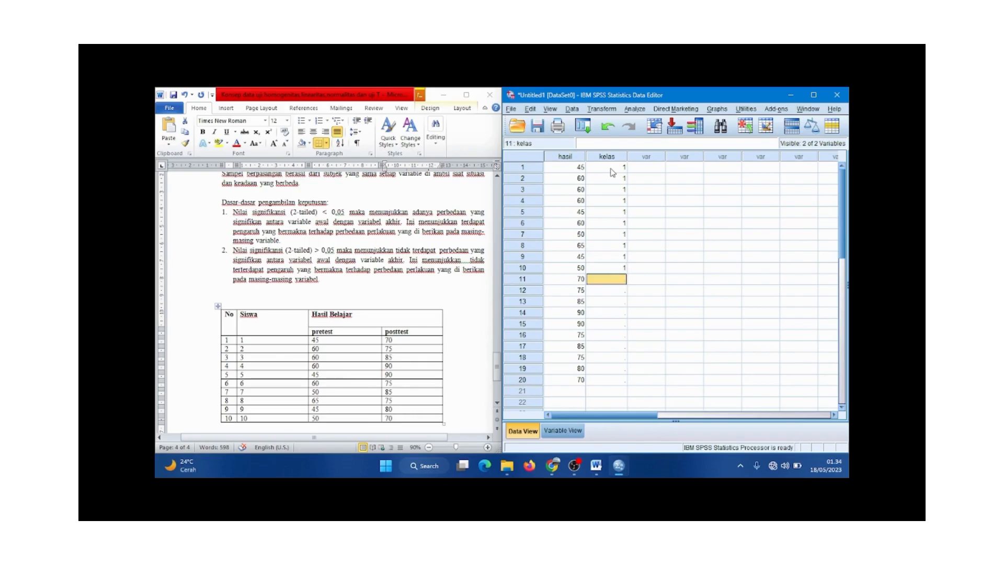
Step: Enter the group code 2 in the kelas column for rows 11 to 20
type("2")
key("Return")
type("2")
key("Return")
type("2 2 2 2 2 2")
key("Return")
type("2")
key("Return")
type("2")
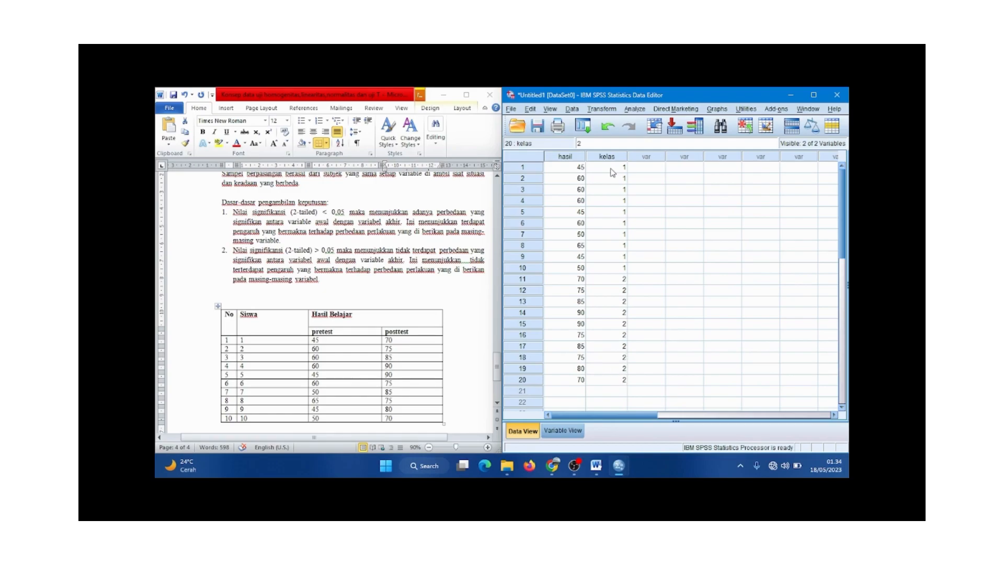
Step: Set up a Paired-Samples T Test with pretest [hasil] as Variable1 and posttest [kelas] as Variable2 of pair 1
left_click(635, 108)
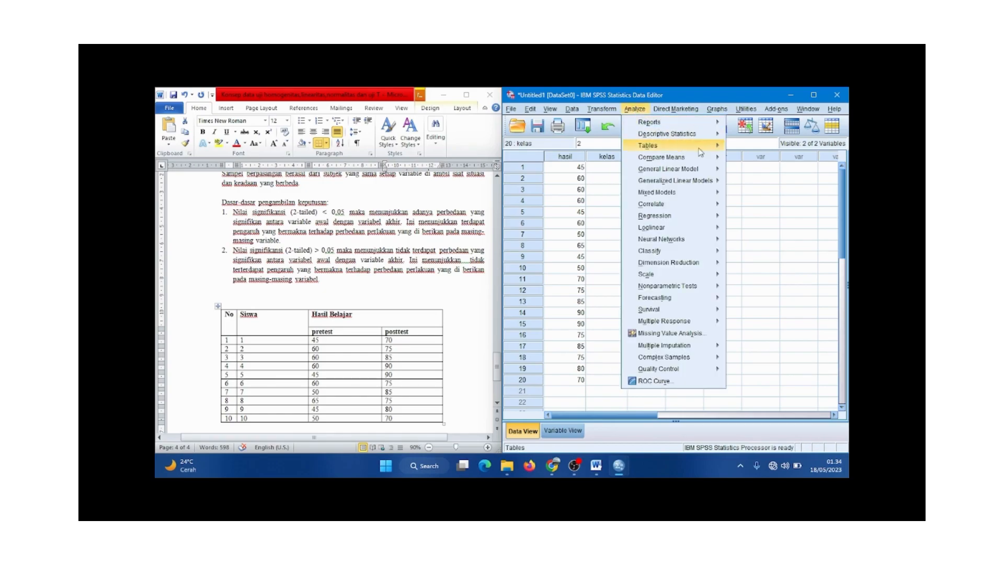
mouse_move(715, 158)
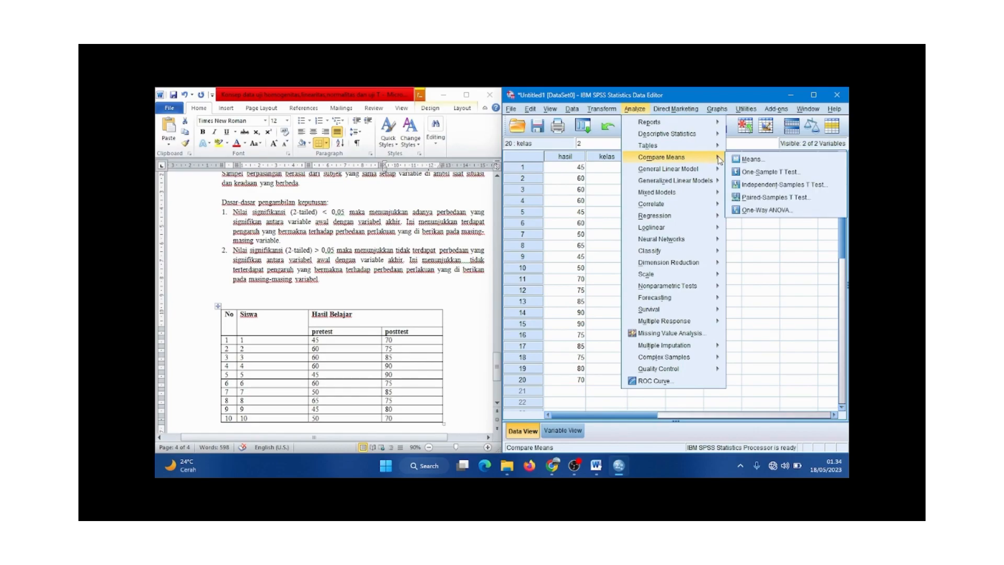
left_click(797, 200)
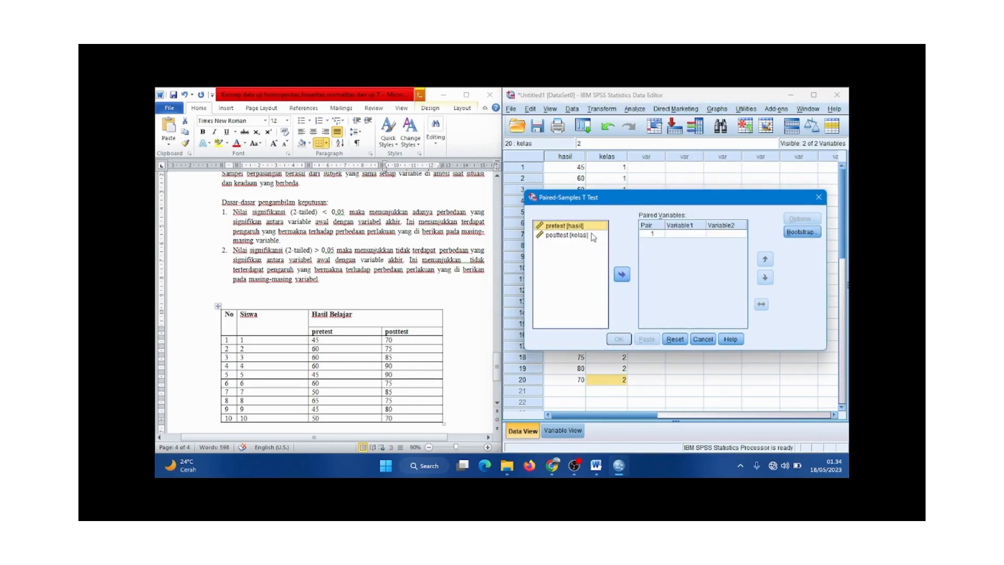
left_click(623, 276)
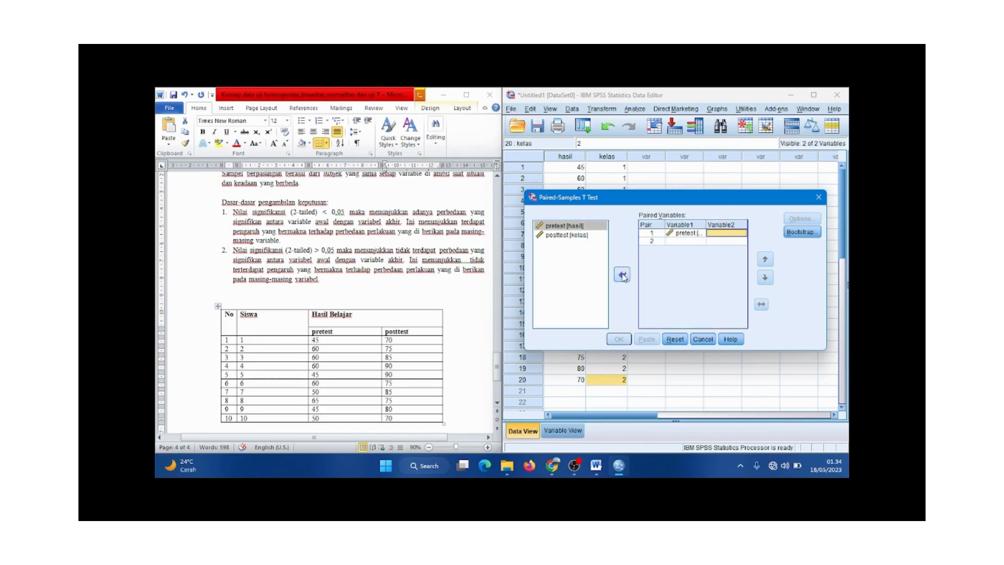
left_click(582, 236)
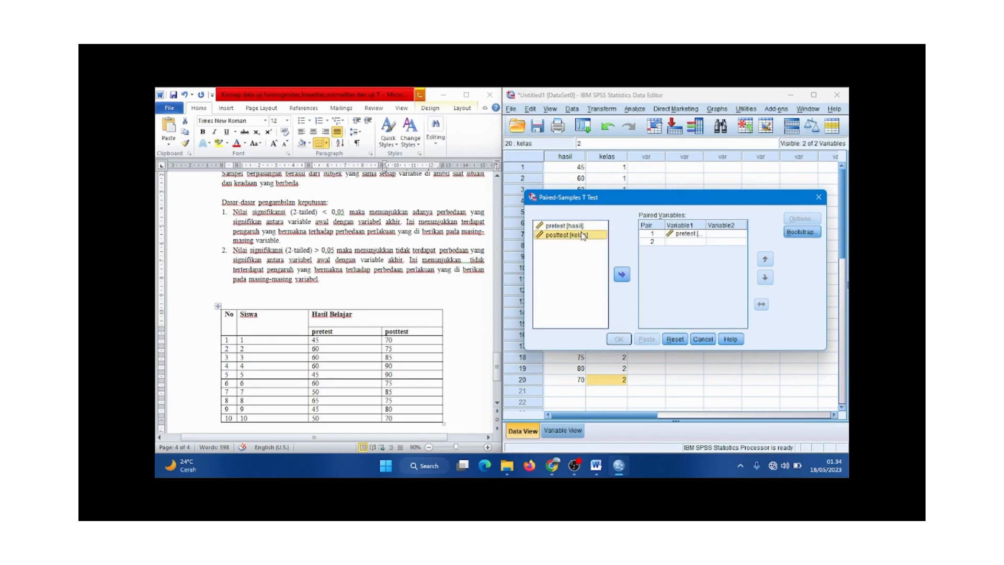
left_click(622, 276)
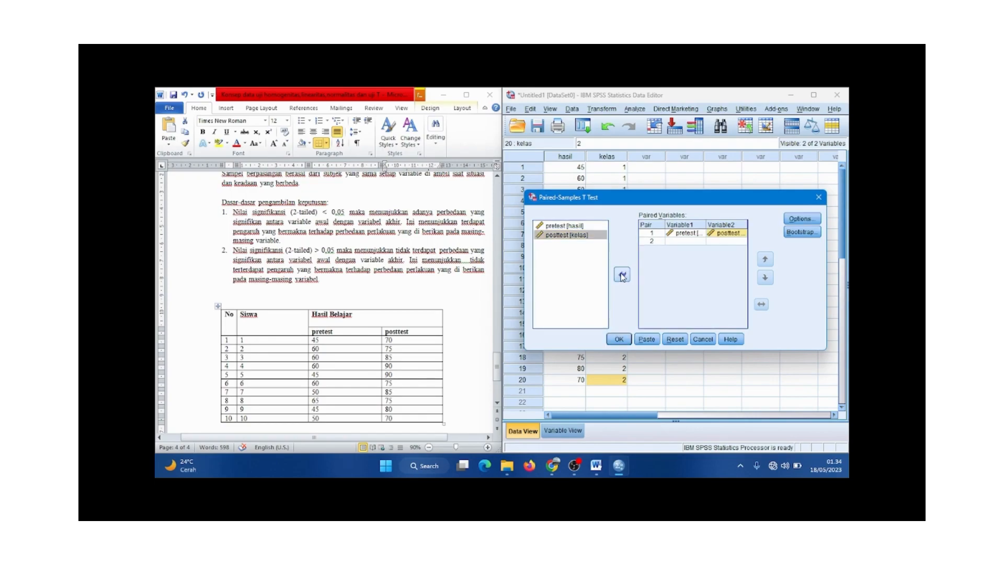
Step: Check the confidence interval and missing values options without changing them, and run the paired-samples T test
left_click(801, 225)
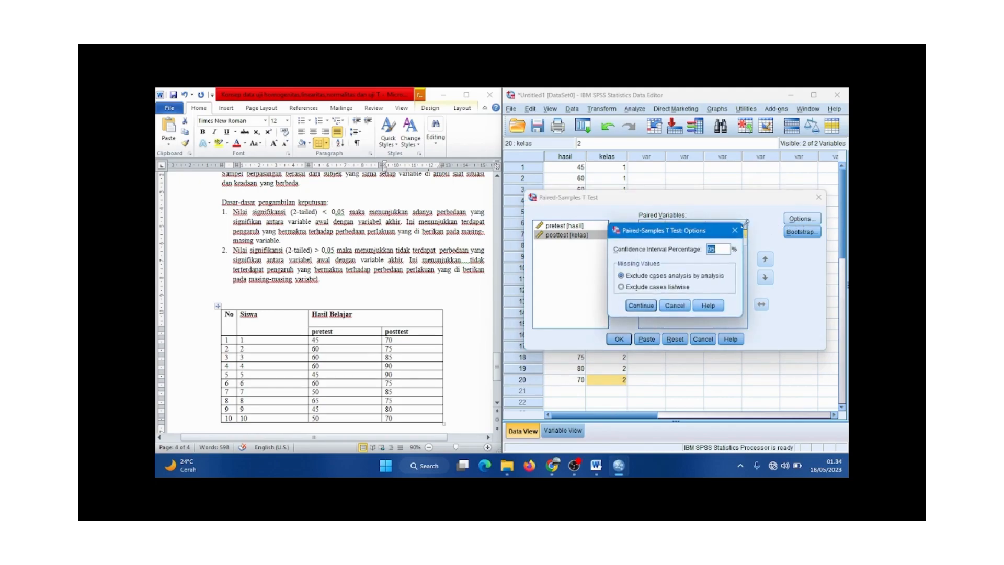
left_click(735, 230)
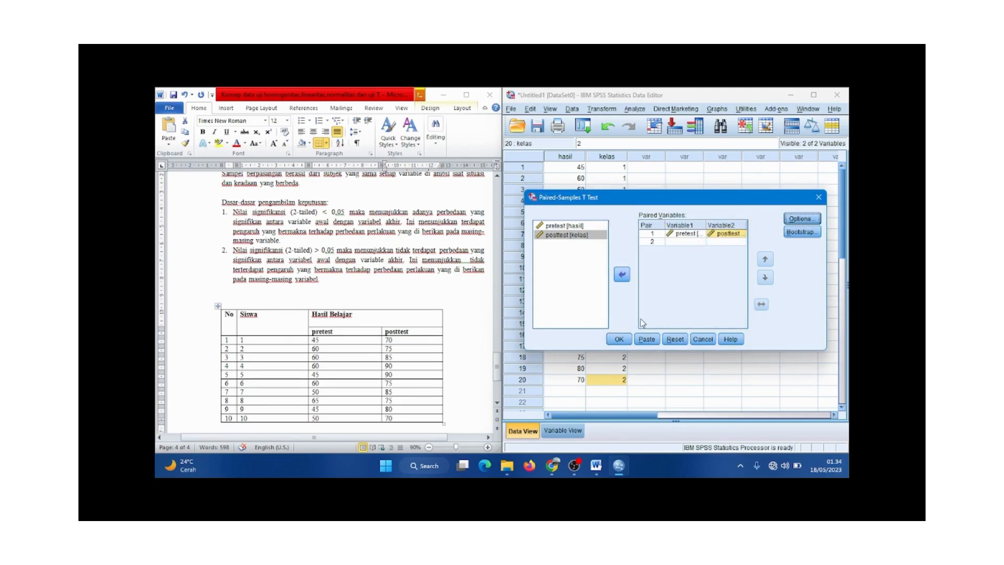
left_click(619, 341)
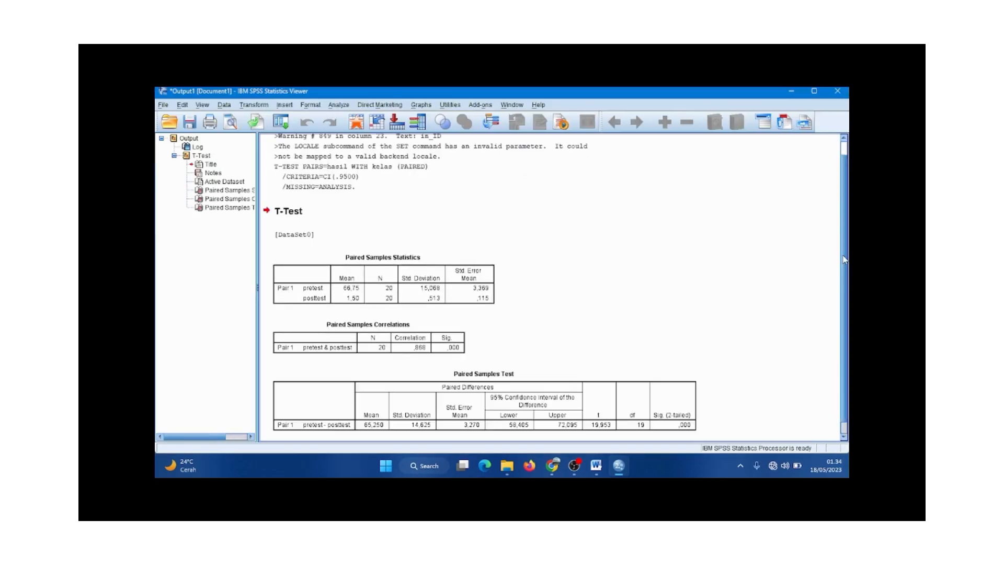
Step: Examine the Paired Samples Test table in the T-Test output, including its Sig. (2-tailed) value
scroll(843, 259, "down", 1)
left_click(522, 360)
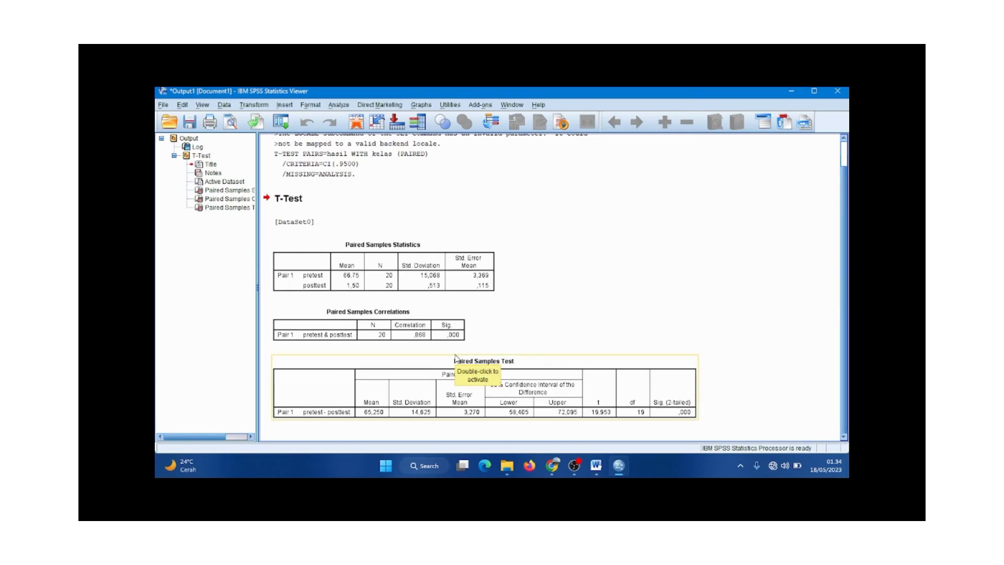
left_click(594, 304)
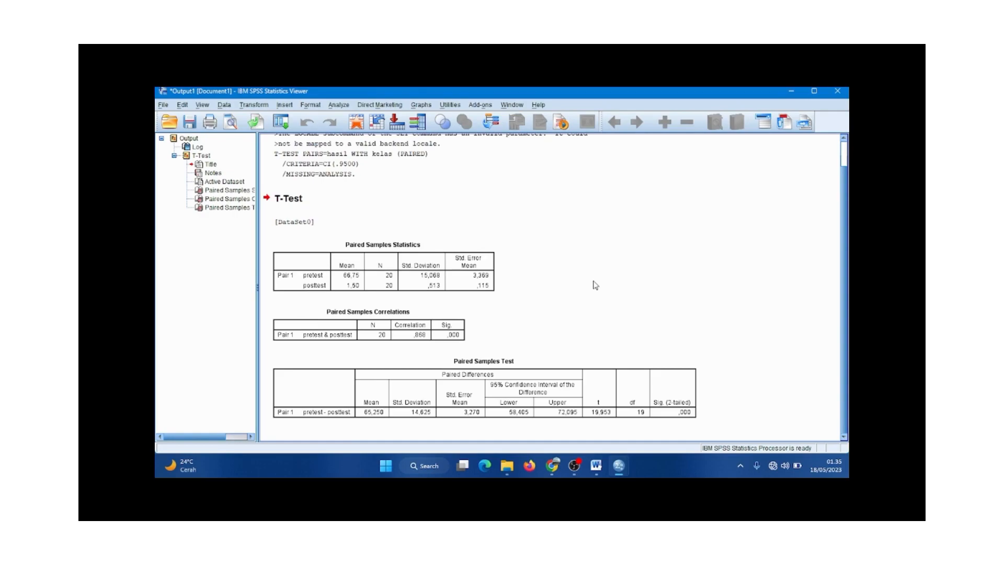
left_click(639, 377)
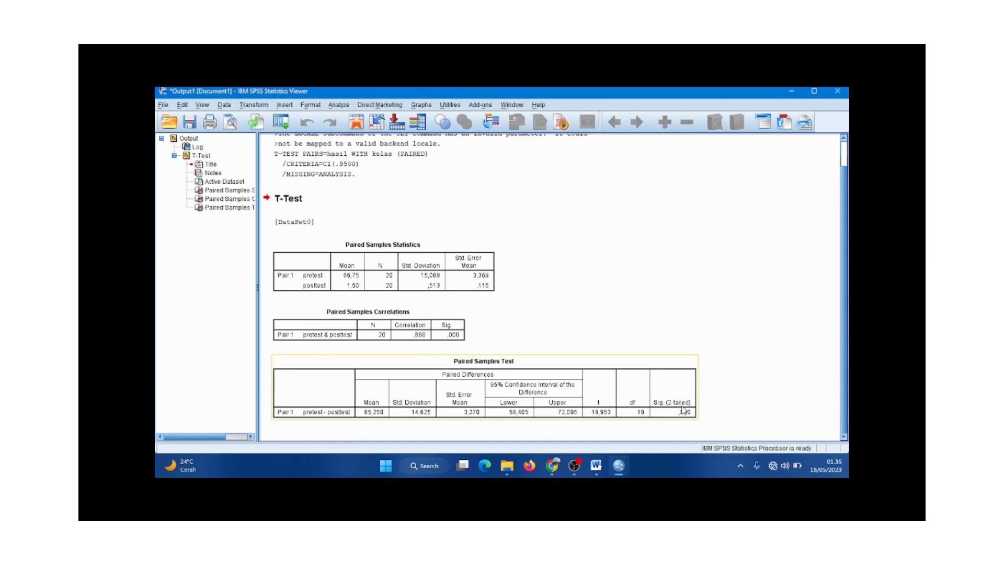